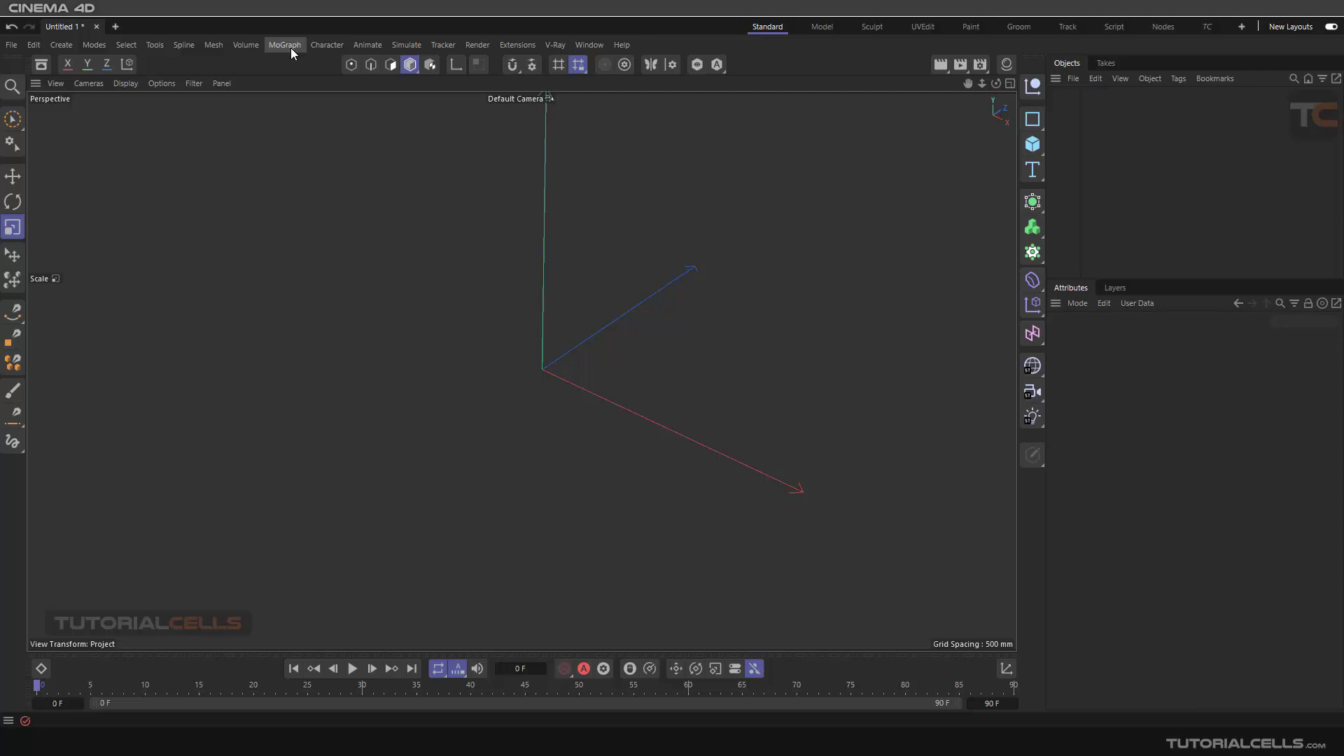
click(291, 48)
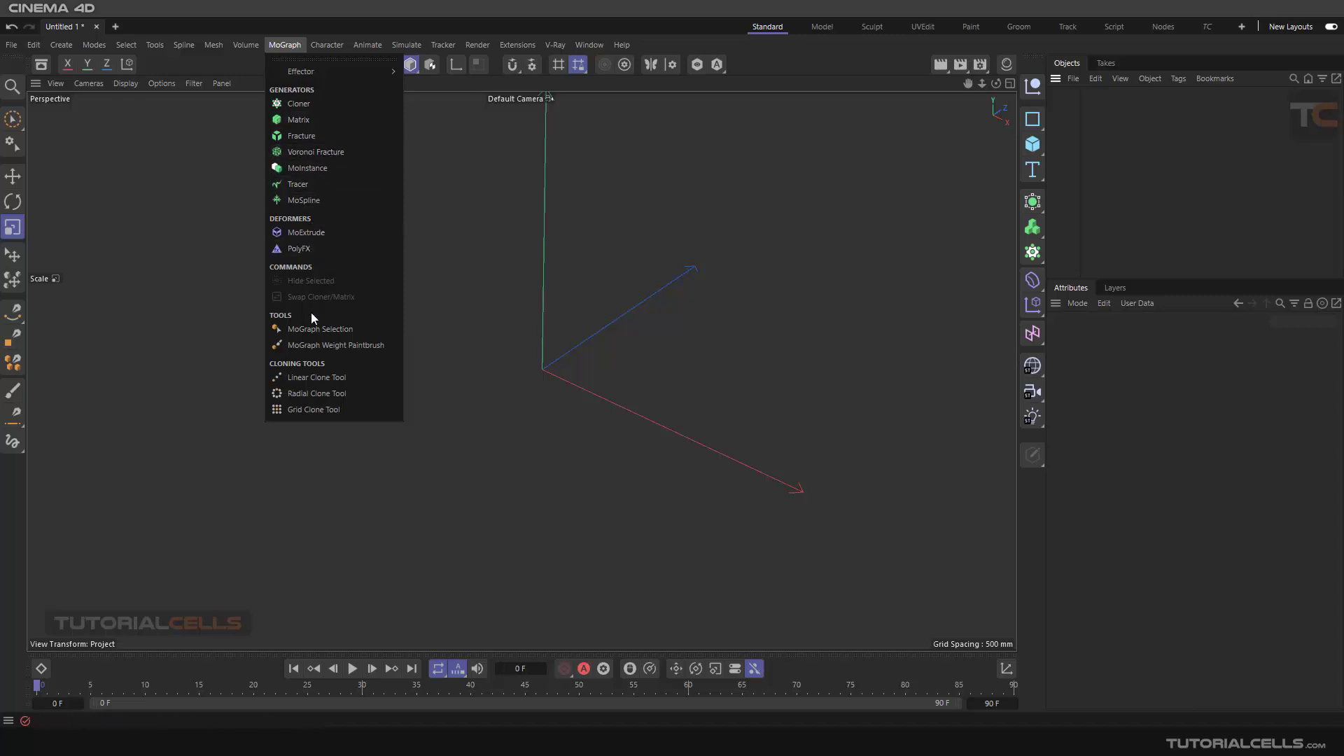
mouse_move(303, 74)
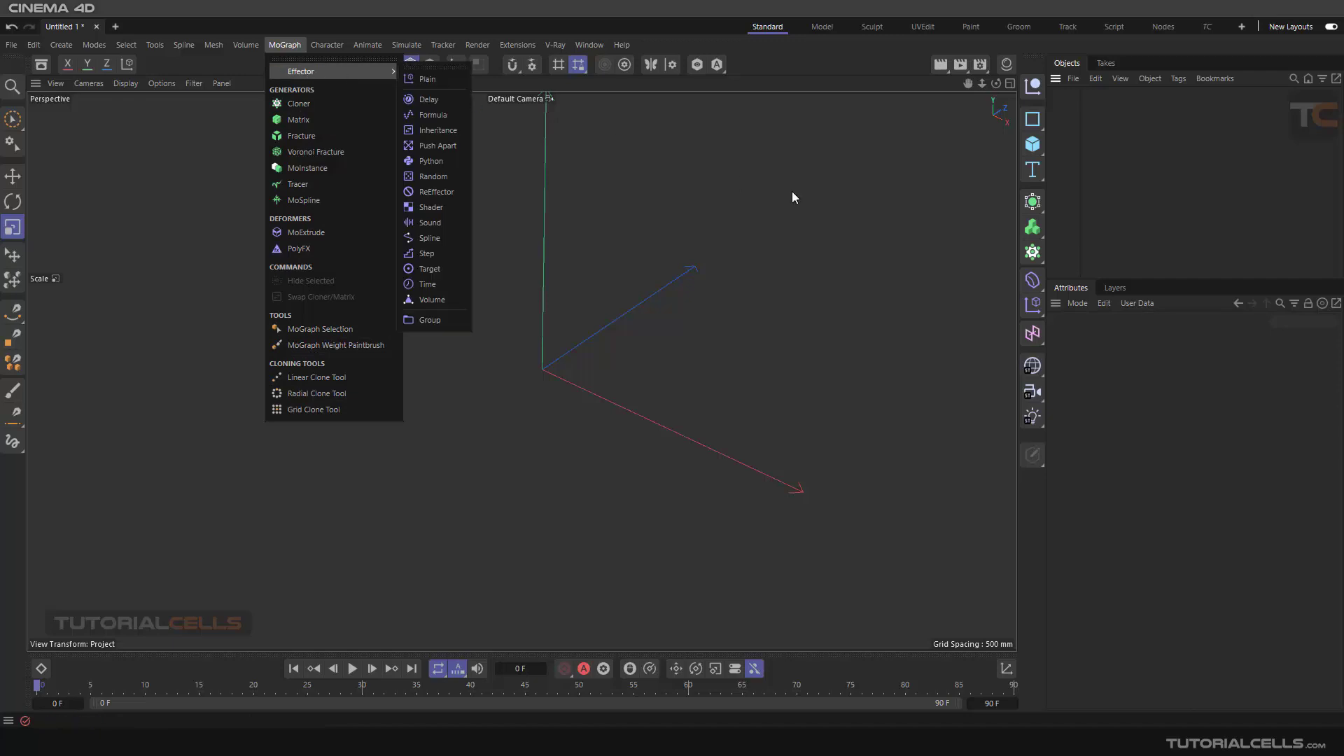
click(883, 141)
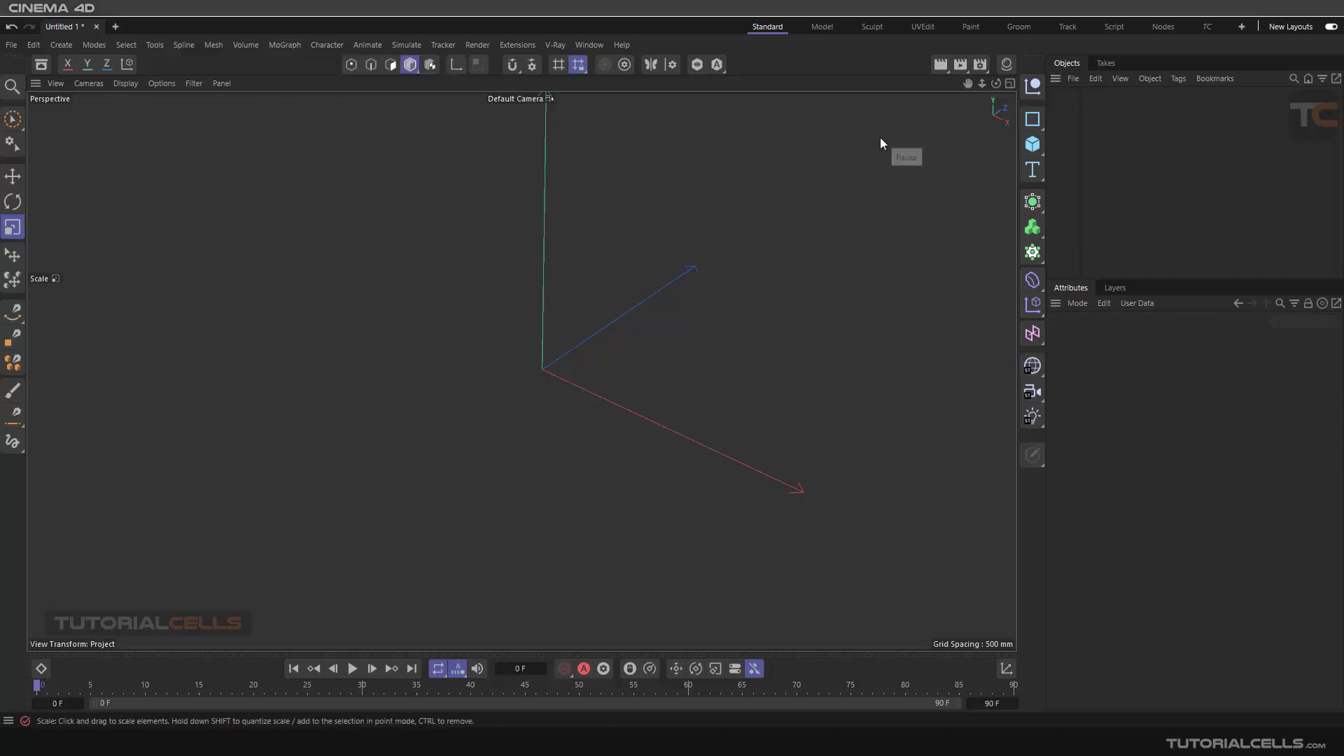
click(325, 45)
mouse_move(284, 45)
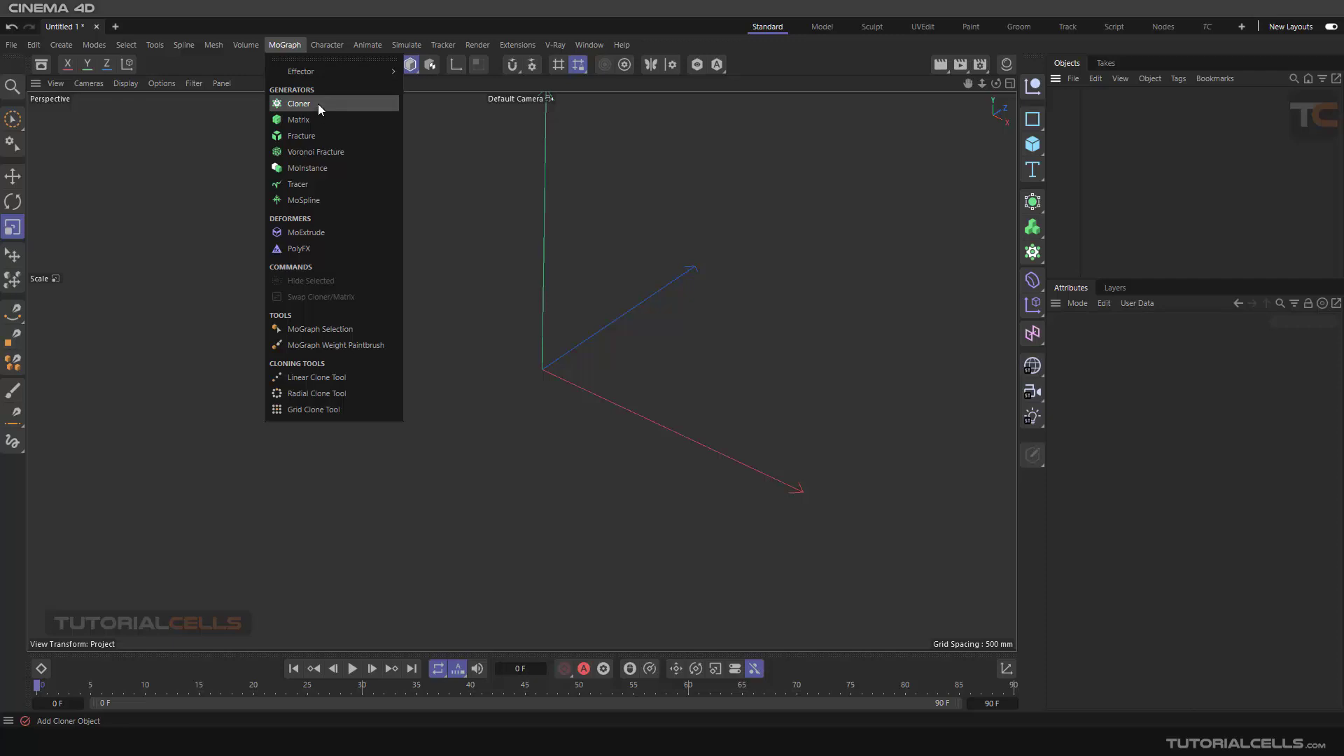
click(607, 352)
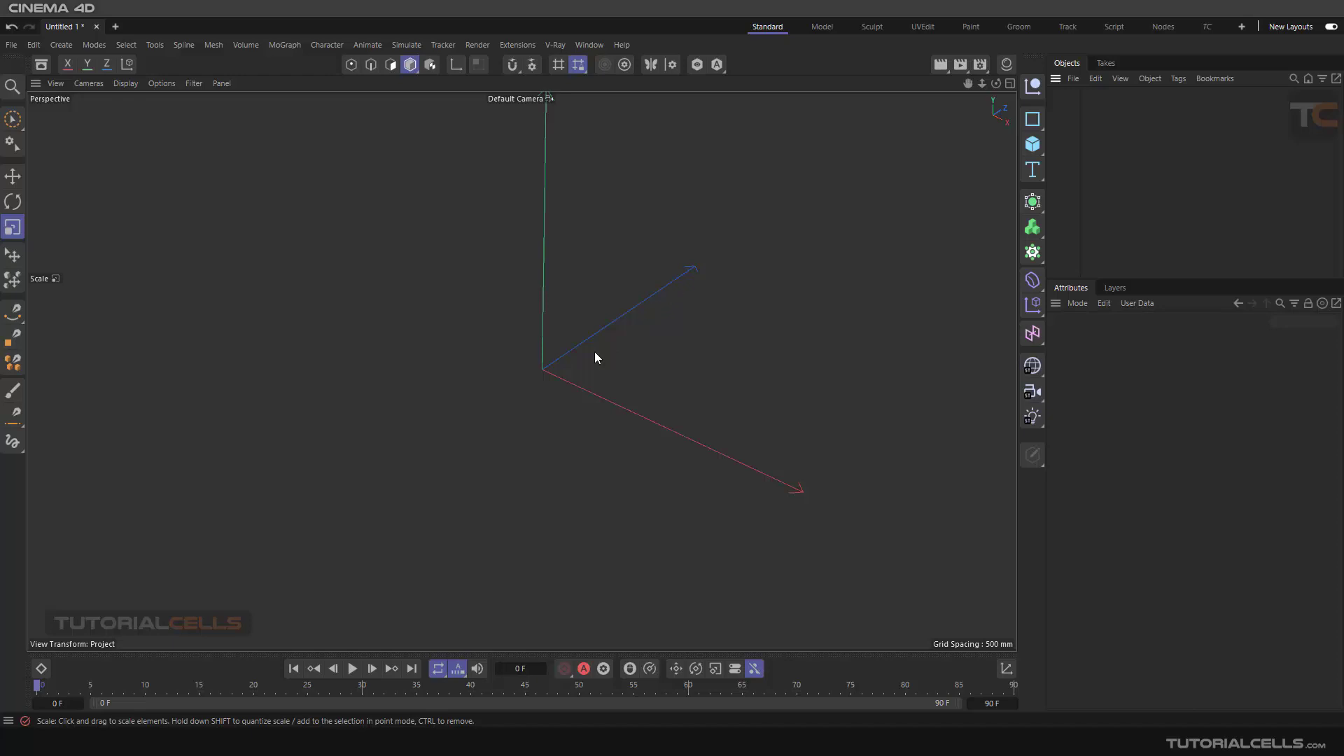
Add a MoGraph Cloner object and a cube primitive to the empty scene
click(1033, 252)
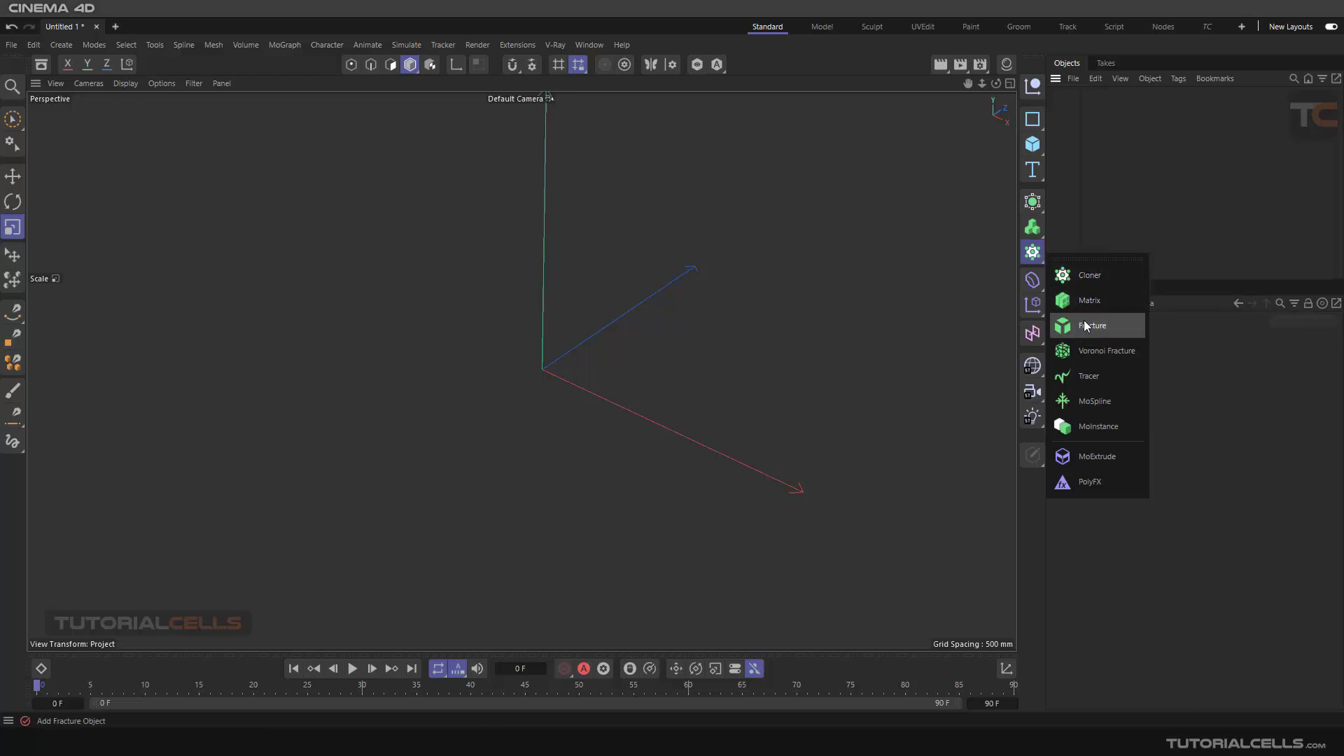
click(1092, 277)
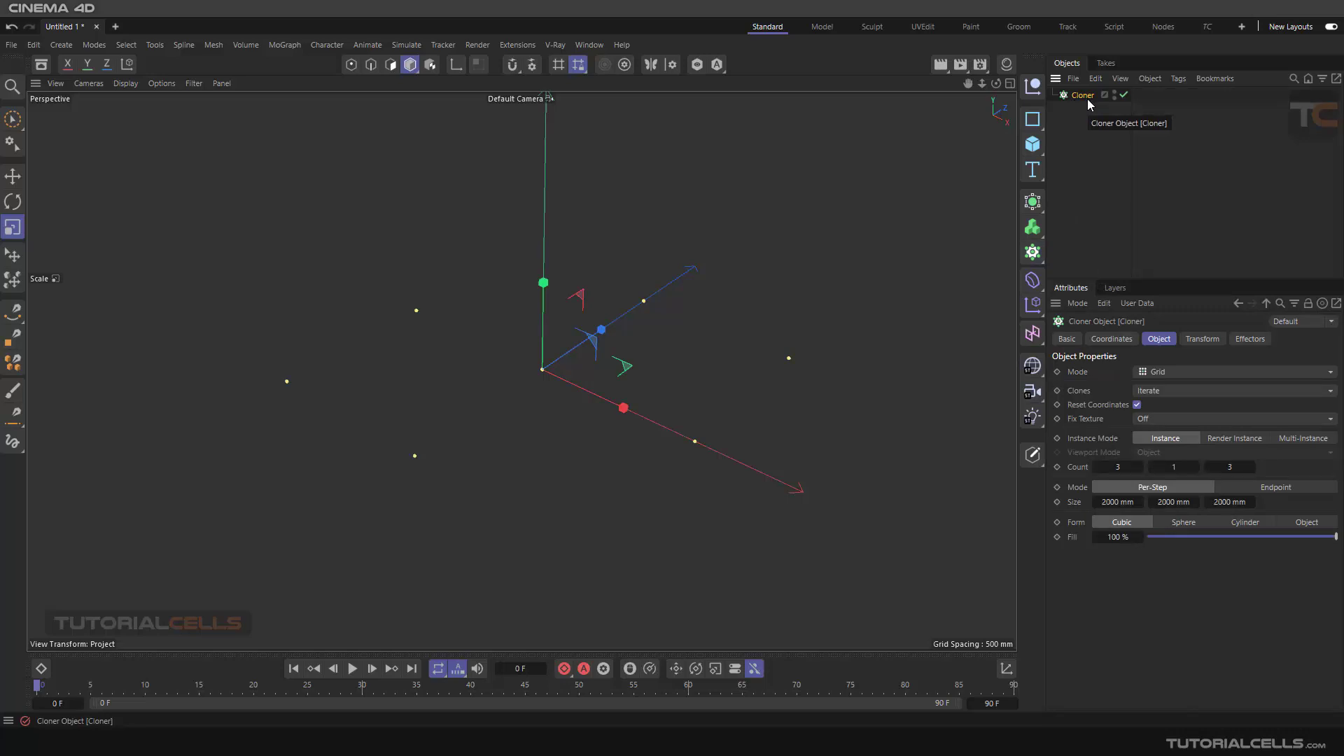
click(1037, 145)
drag(763, 259, 574, 392)
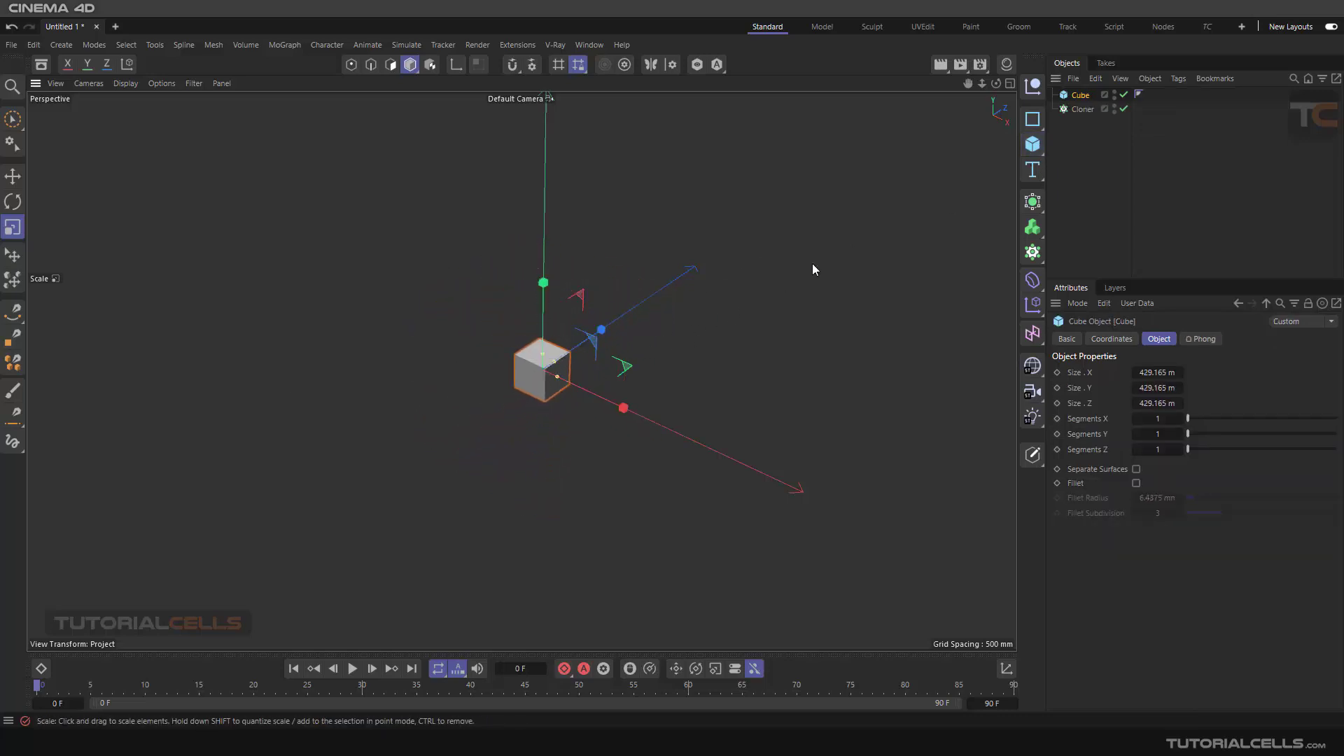
Make the cube a child of the Cloner so that it is cloned in a grid
click(1074, 109)
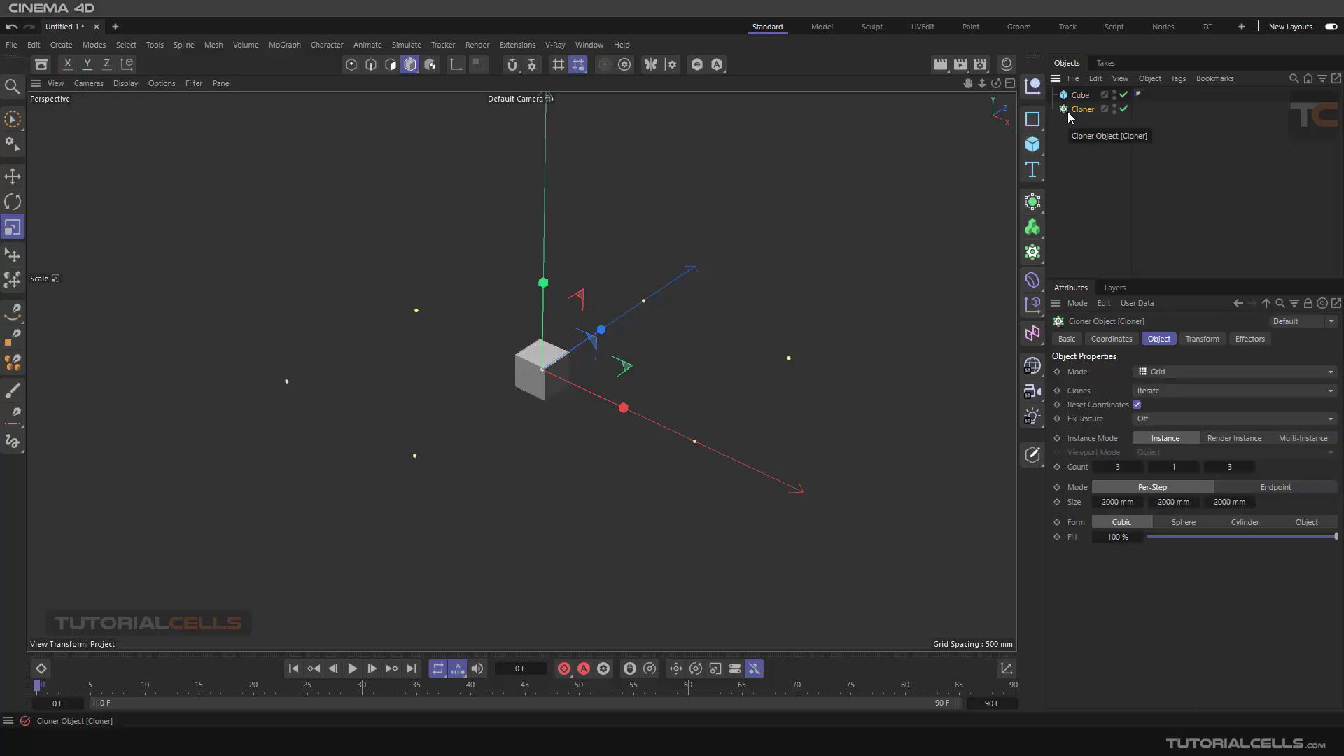
click(1078, 95)
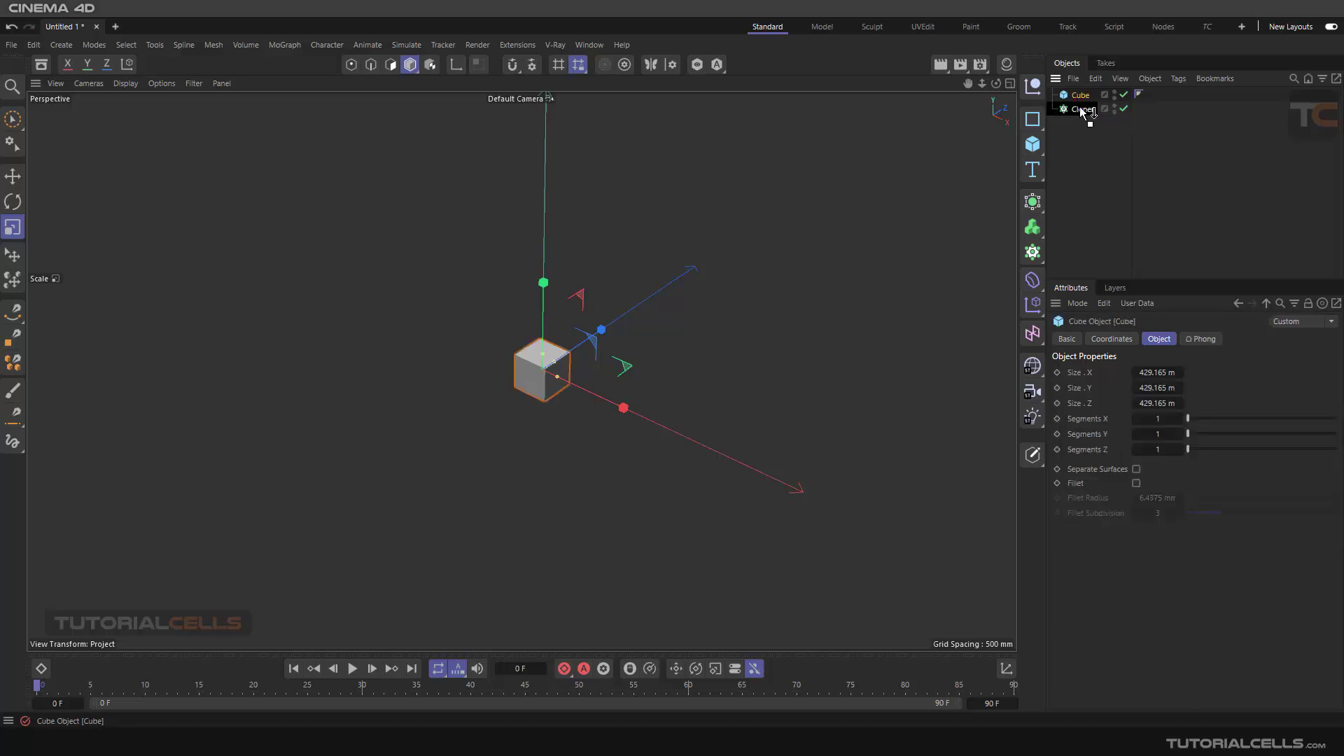
drag(1082, 108, 1082, 110)
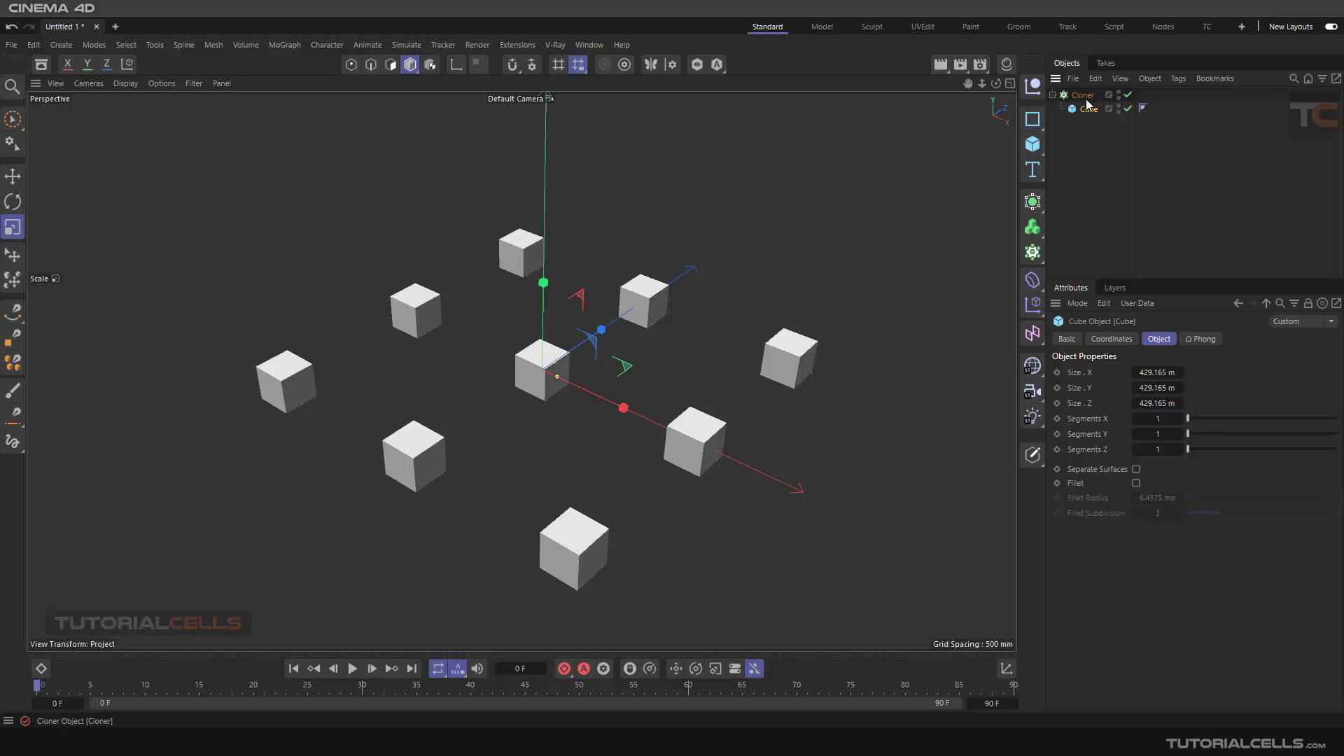
Examine the cube's size properties and the Cloner's Basic, Coordinates, Object, Transform and Effectors settings
click(1083, 95)
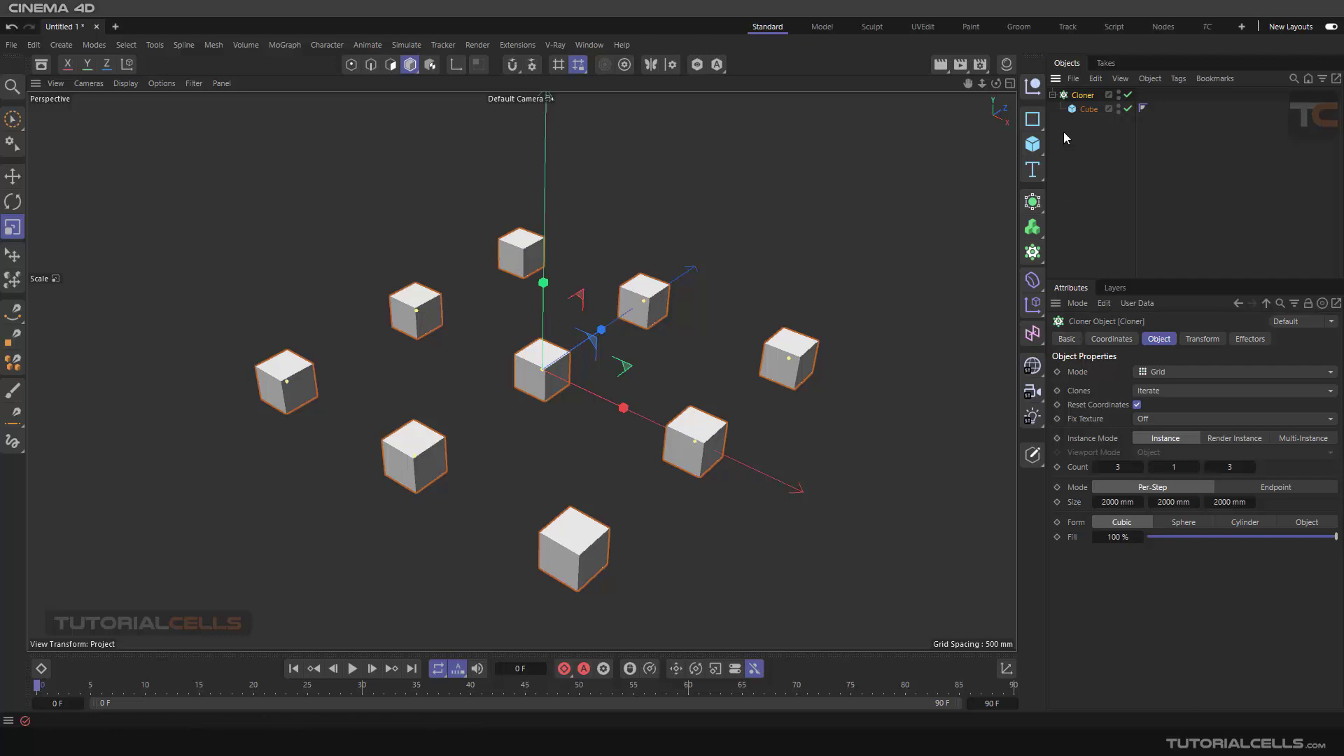
click(1089, 109)
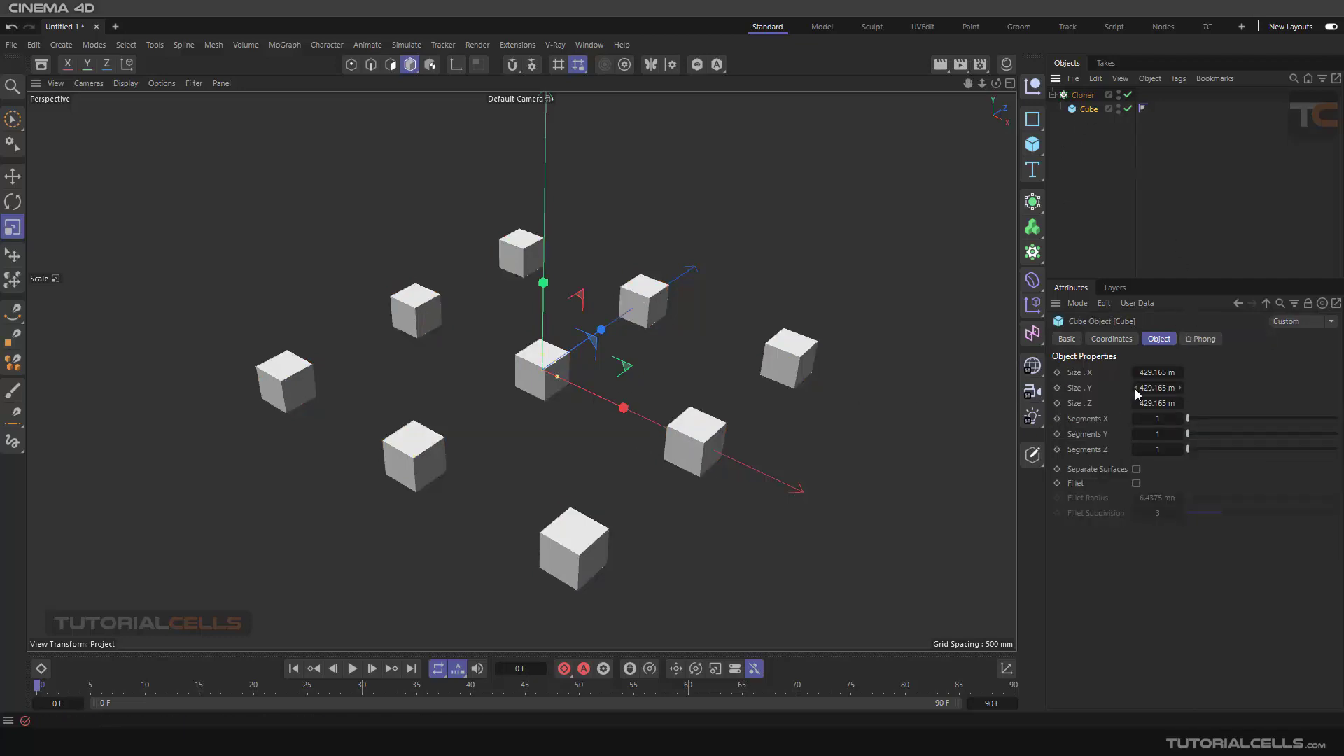
click(1076, 96)
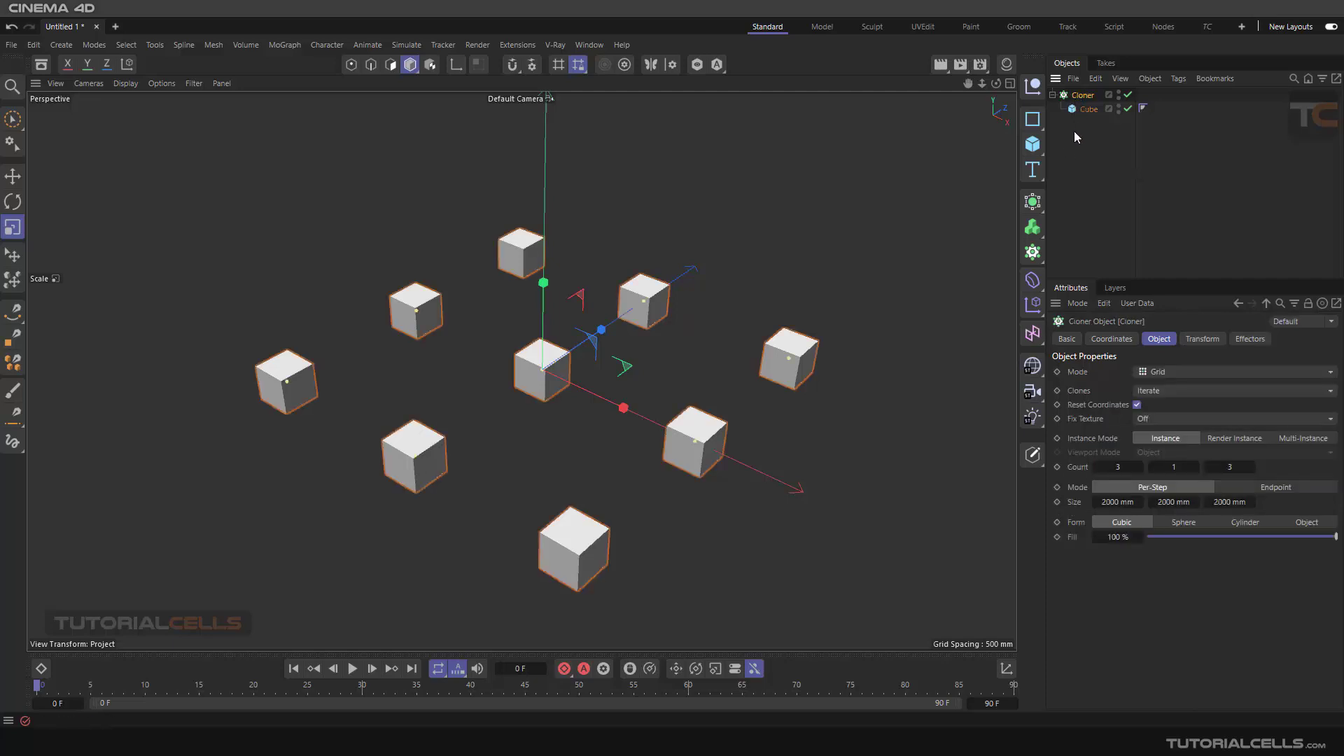
click(1067, 339)
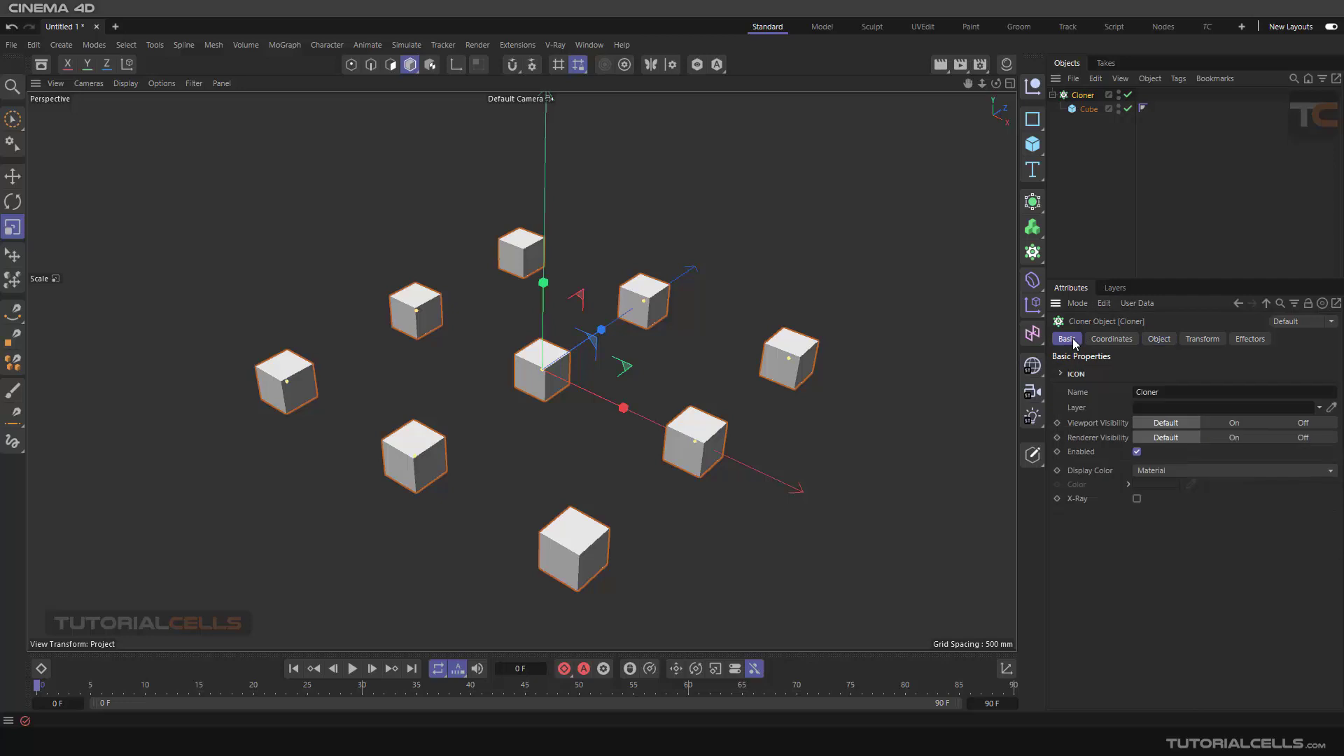
click(1119, 340)
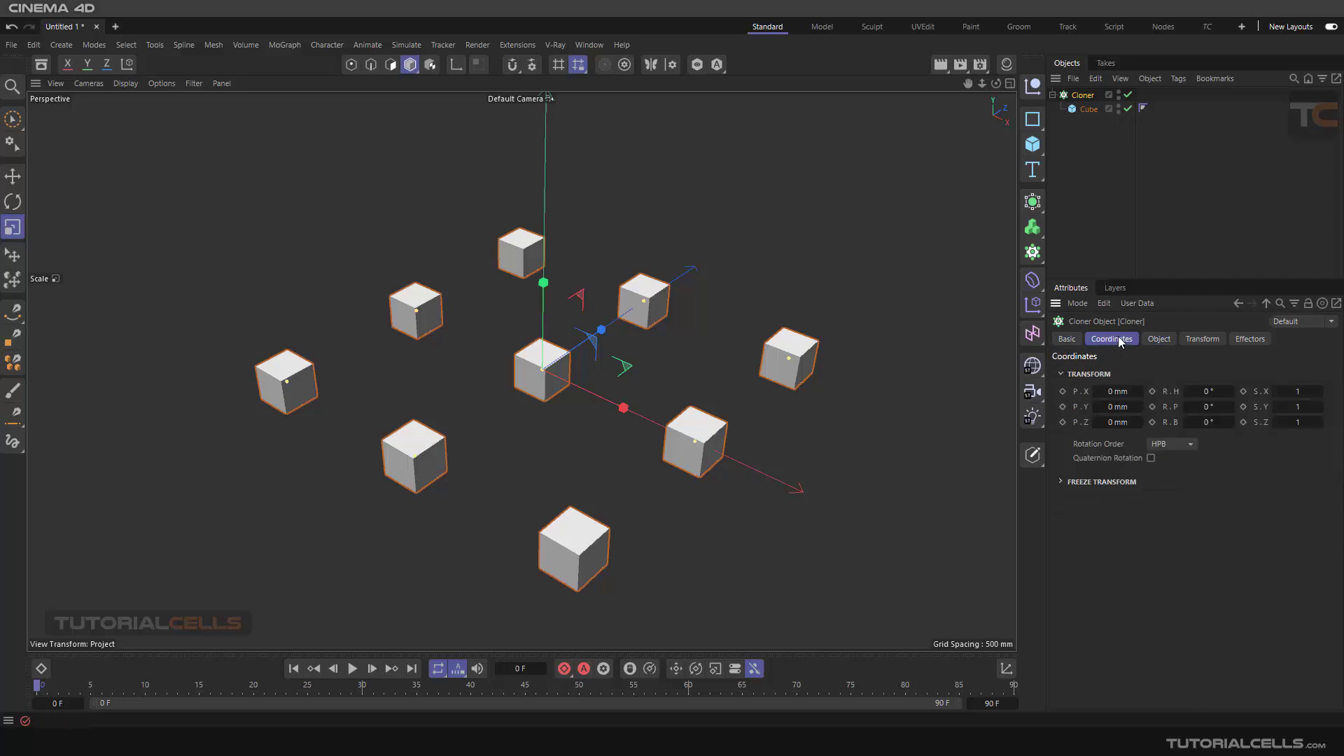
click(1160, 338)
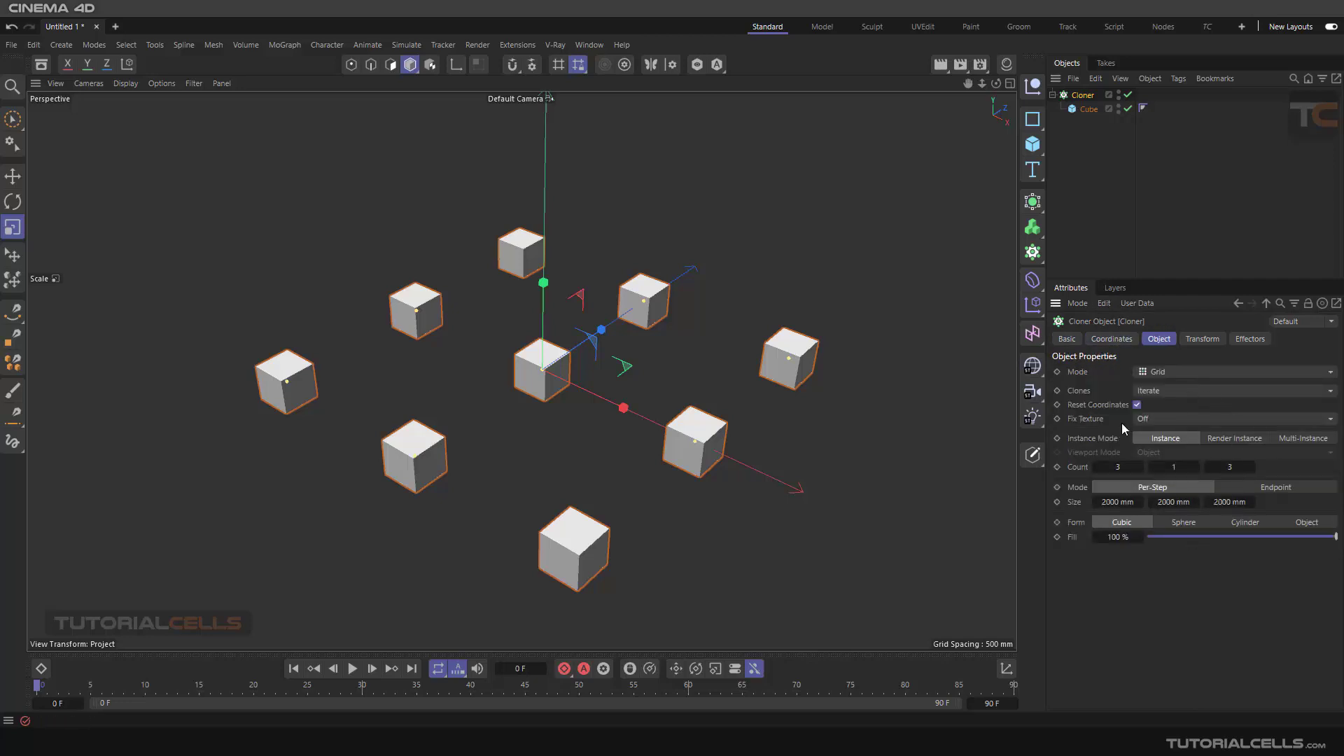
click(1192, 341)
click(1248, 340)
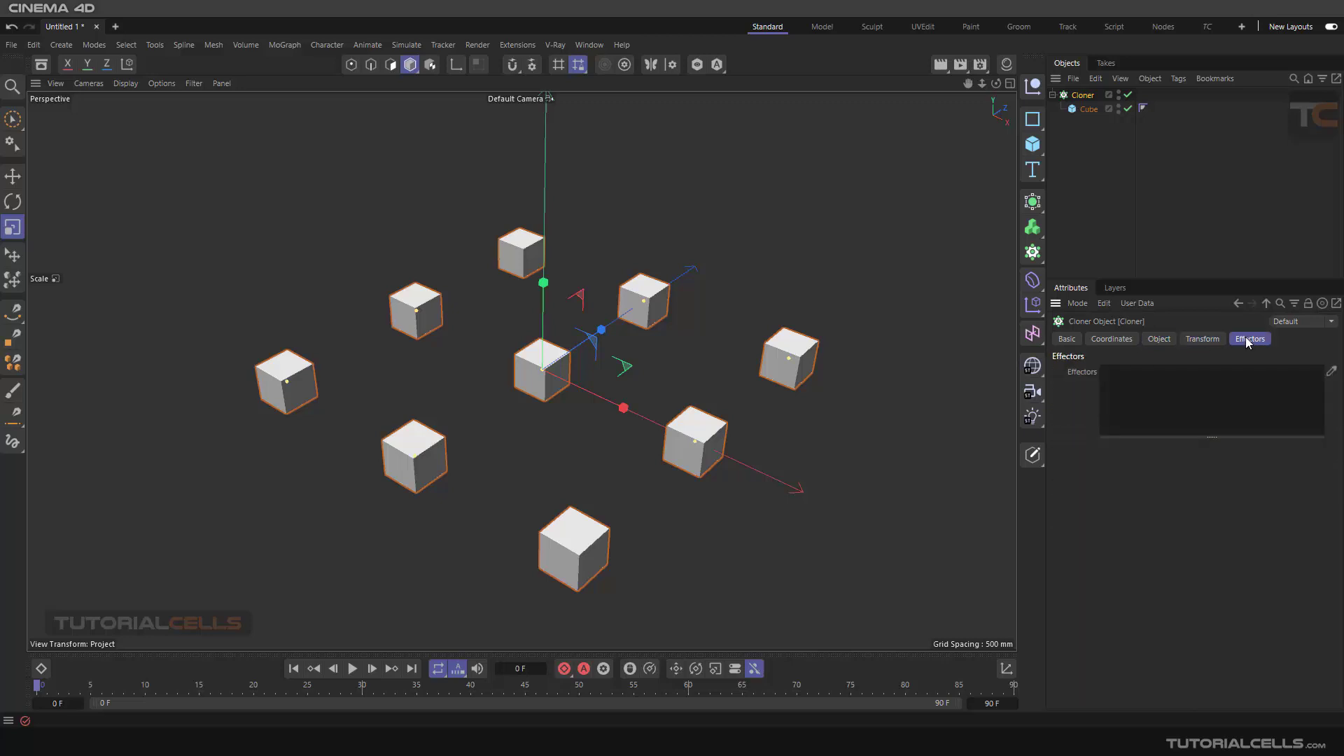
click(293, 44)
mouse_move(303, 71)
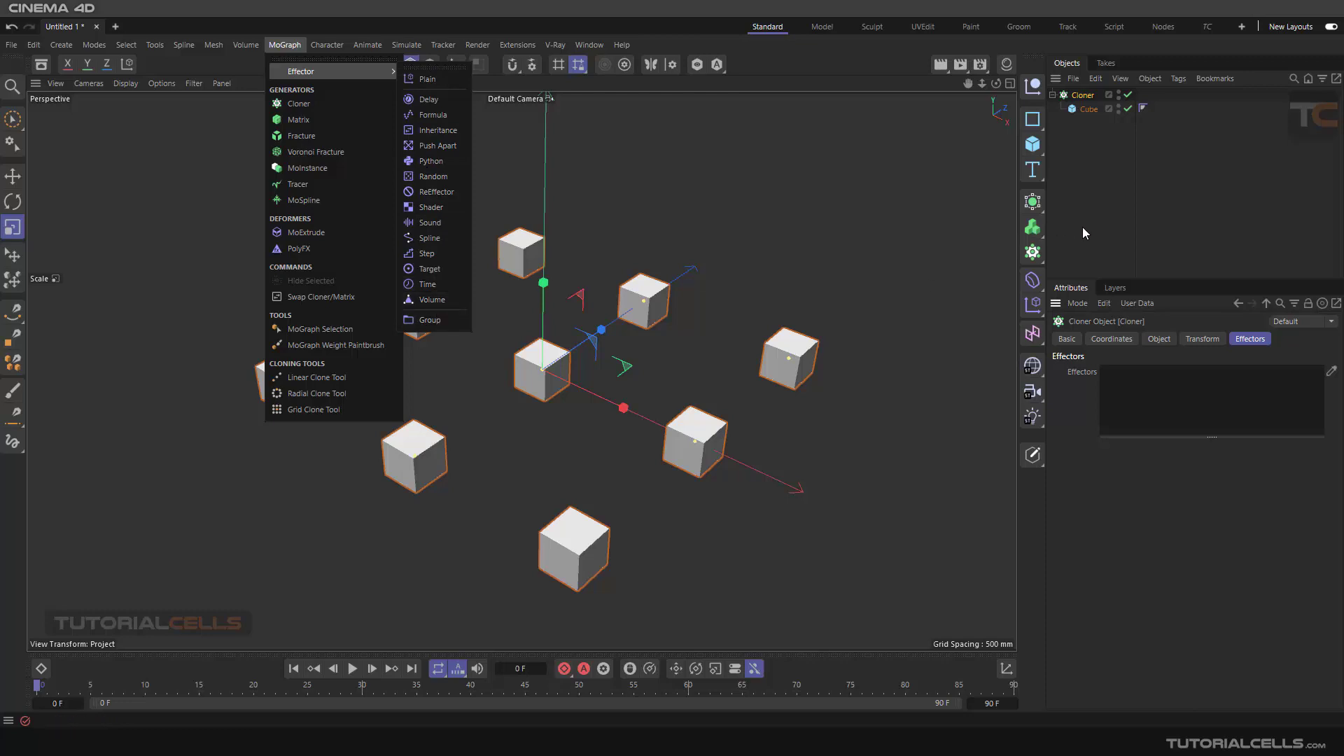
click(1034, 308)
click(1034, 308)
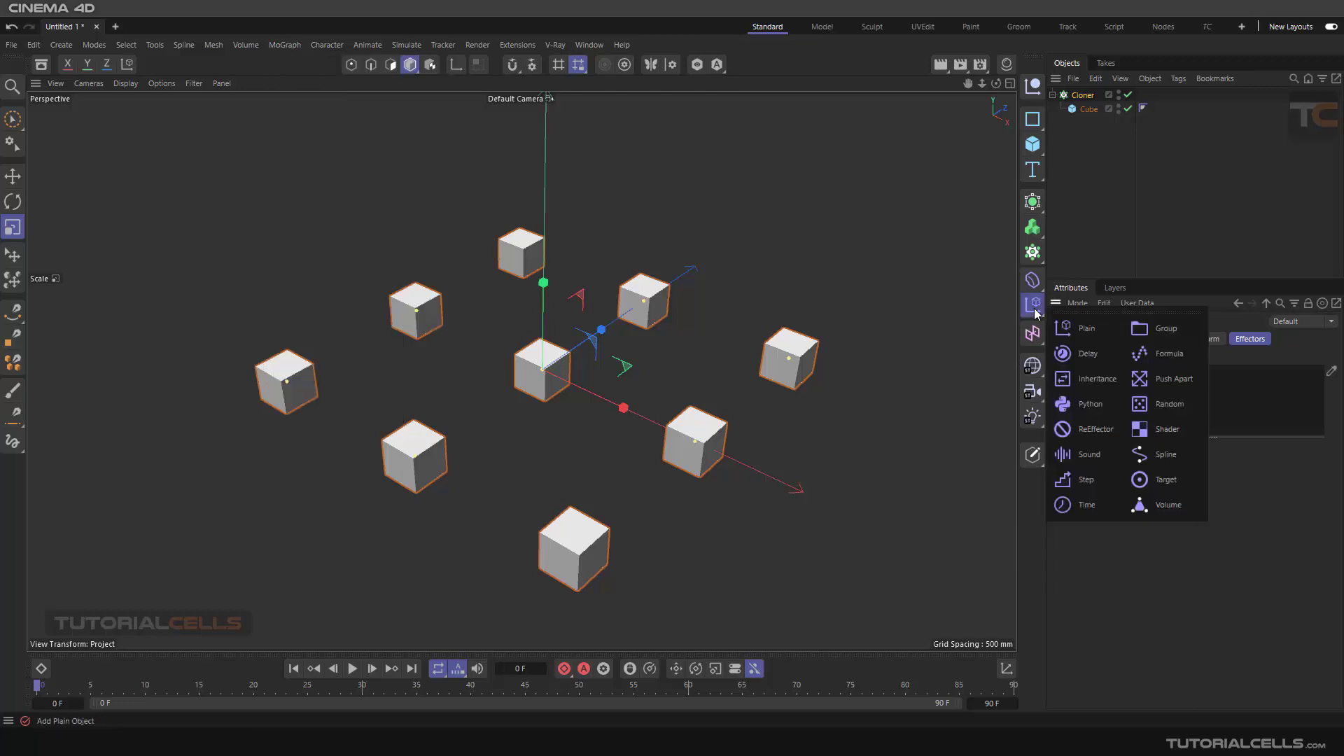
click(1078, 191)
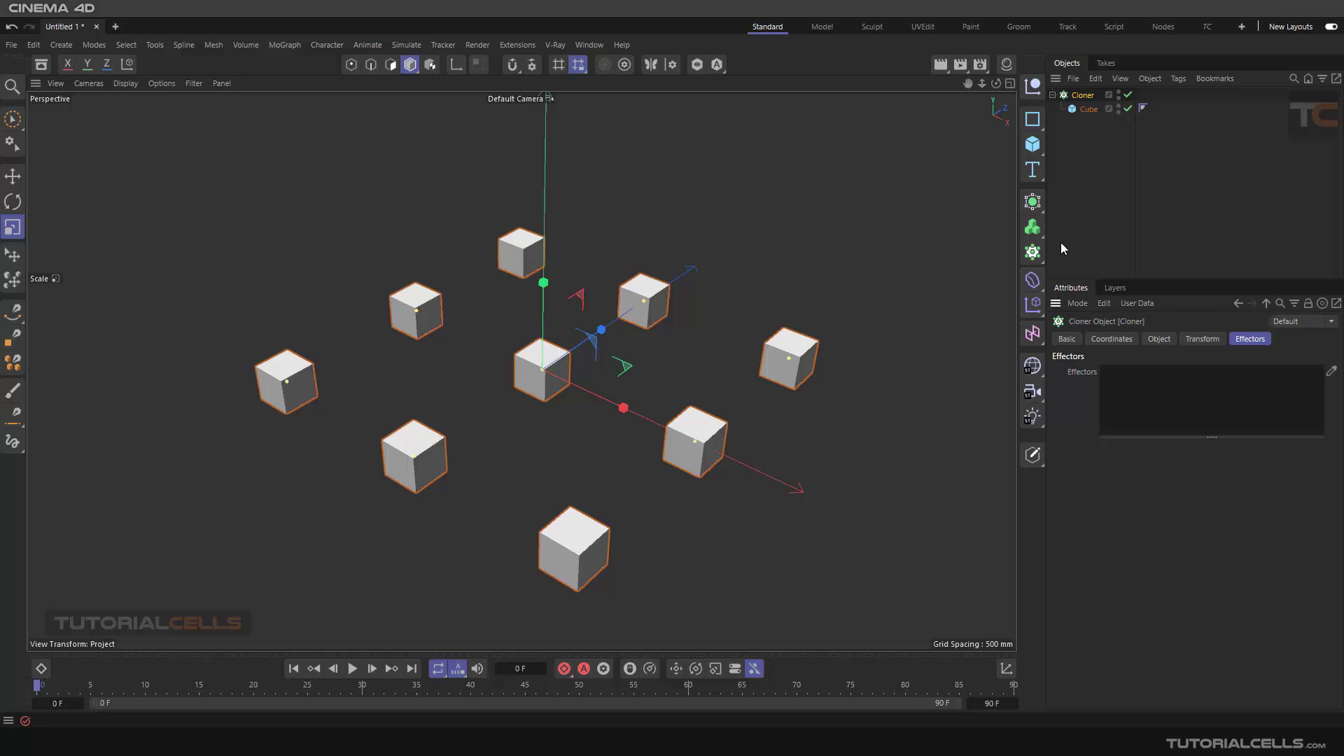
Change the Cloner's distribution mode from Grid to Linear in its object properties
click(1113, 338)
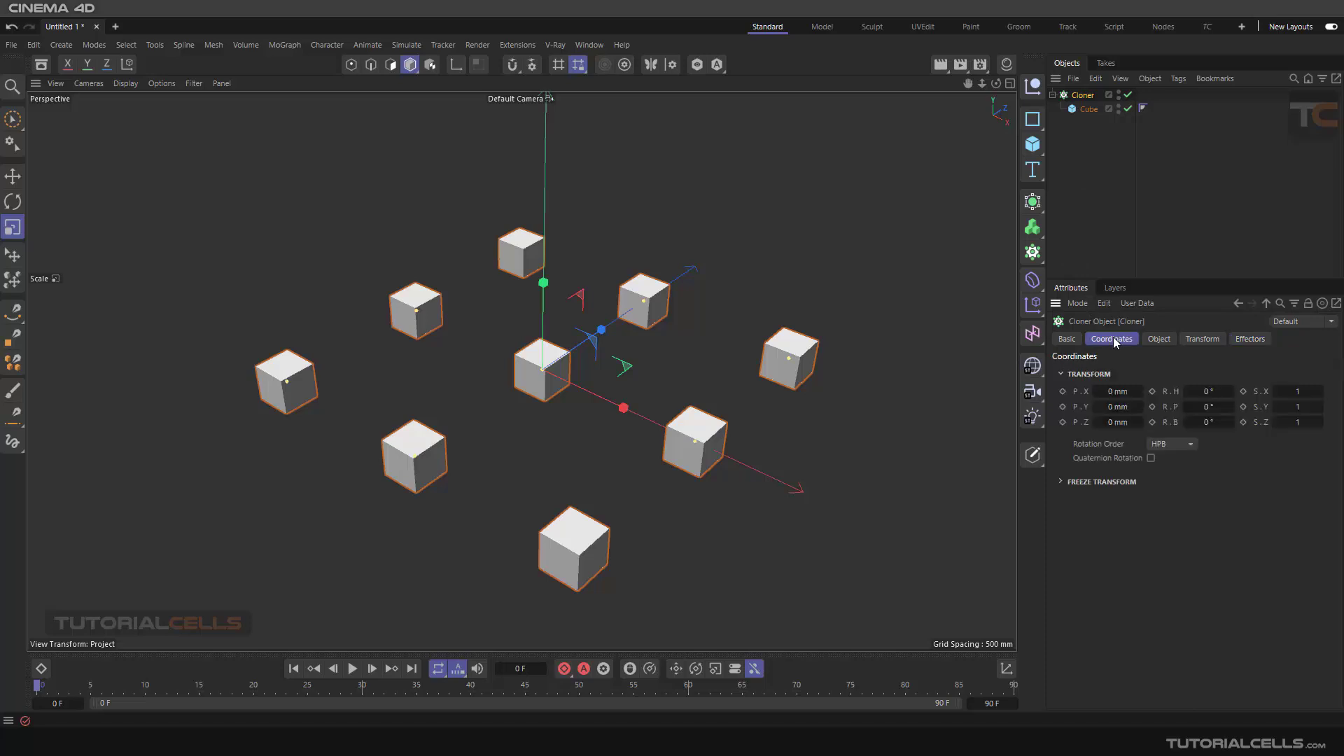
click(1153, 341)
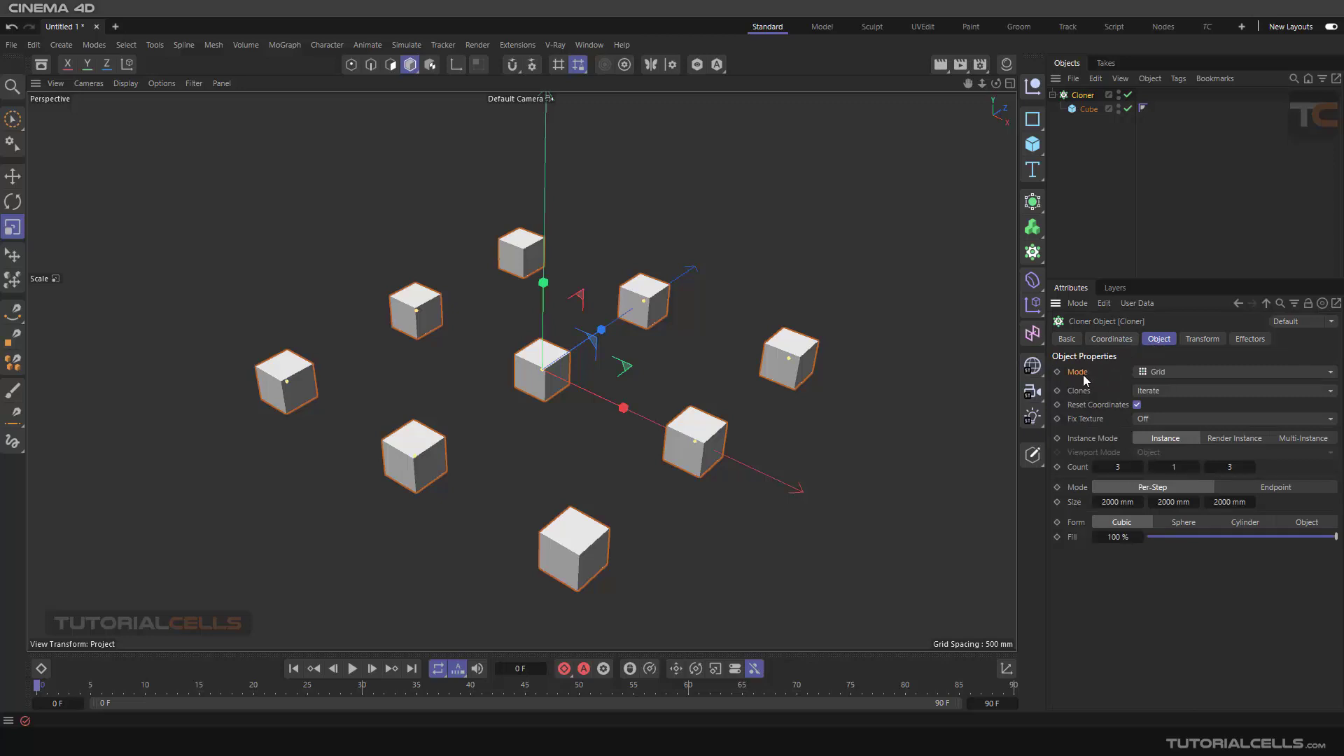
click(1159, 371)
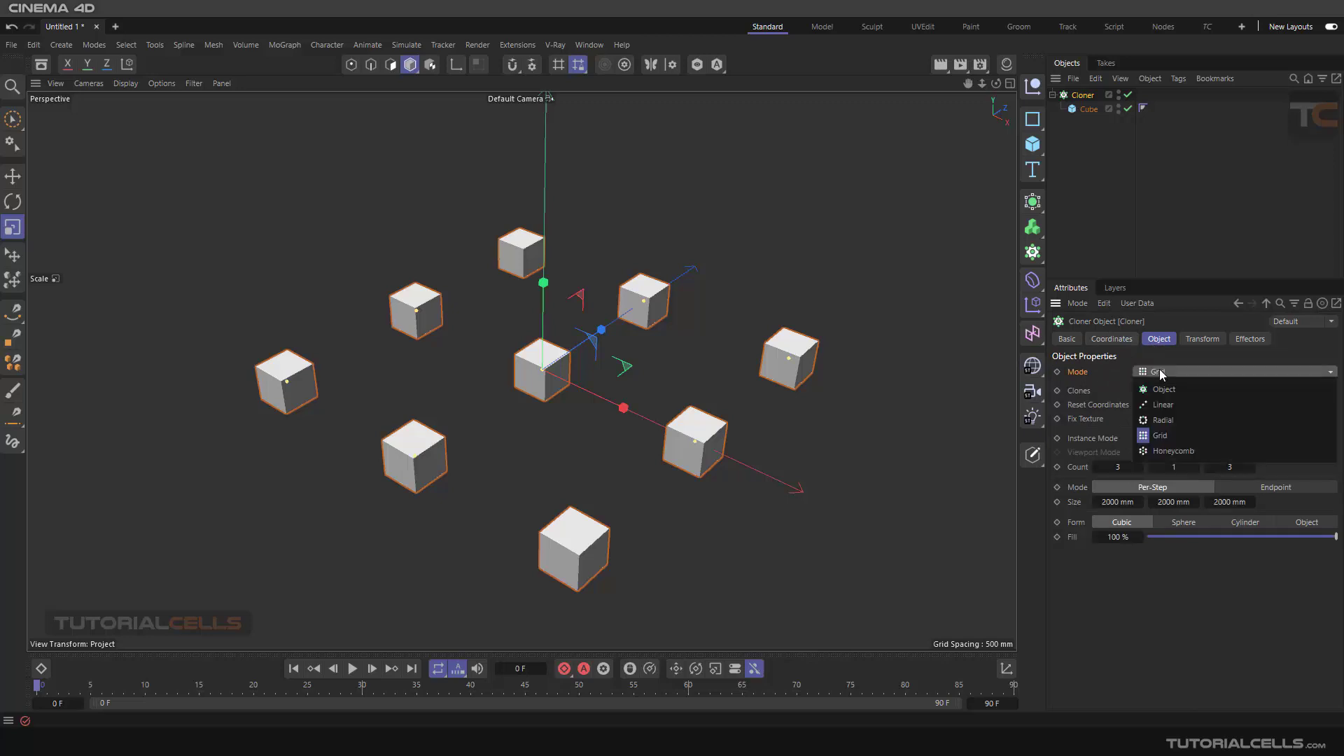
click(1167, 409)
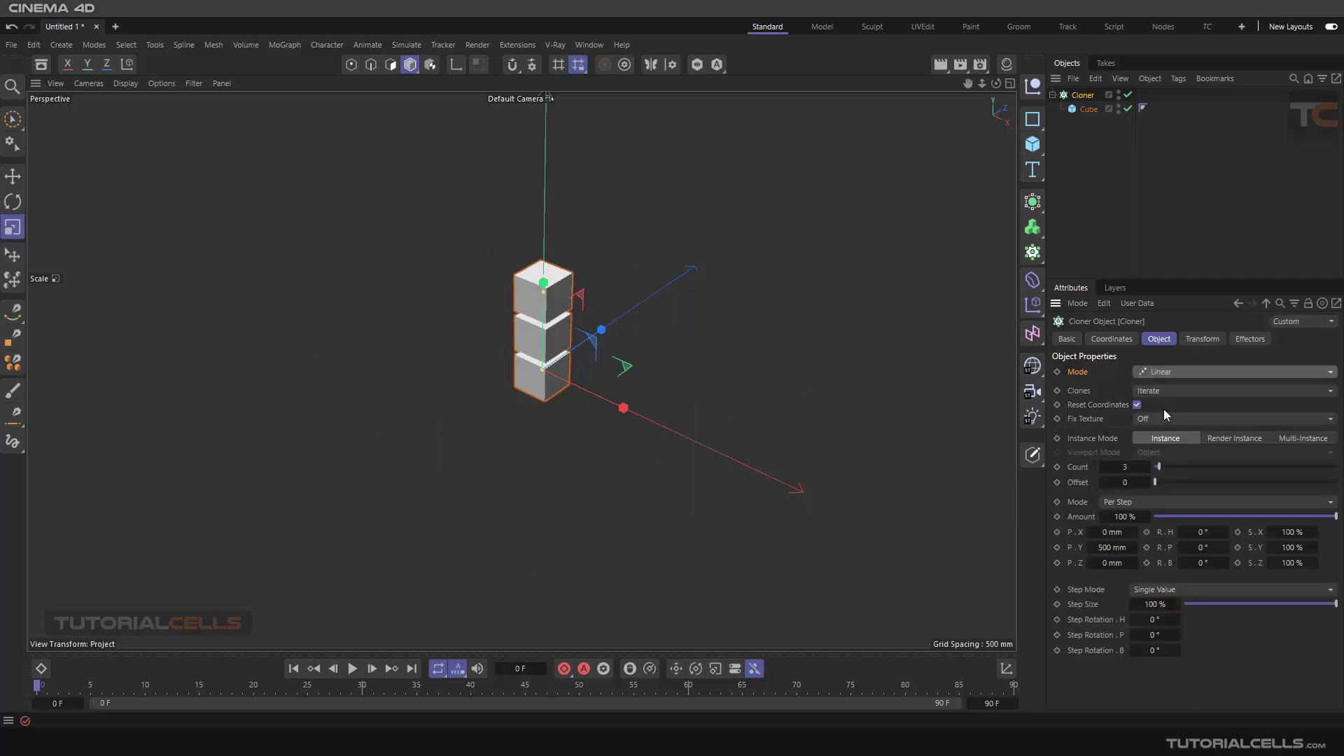
Select the linear stack of cubes and set the Cloner's count to 5
click(678, 380)
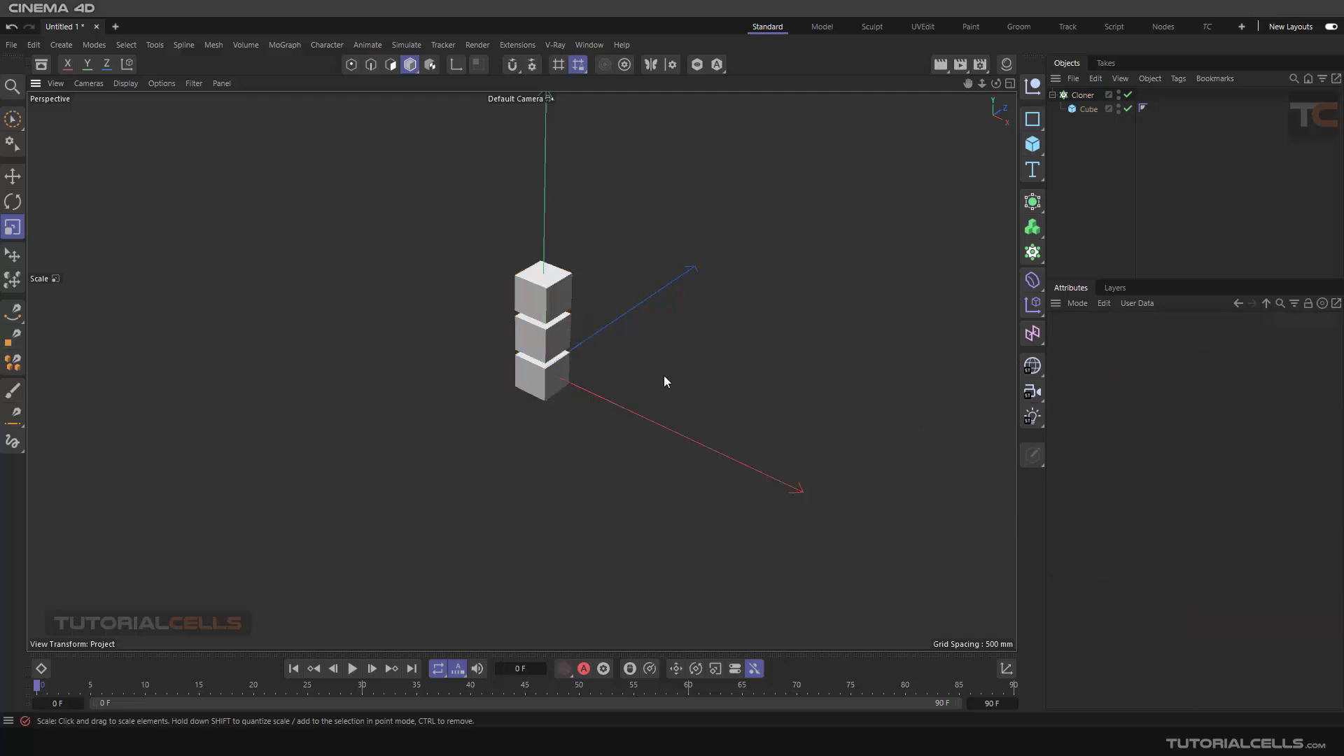
scroll(642, 369, up, 2)
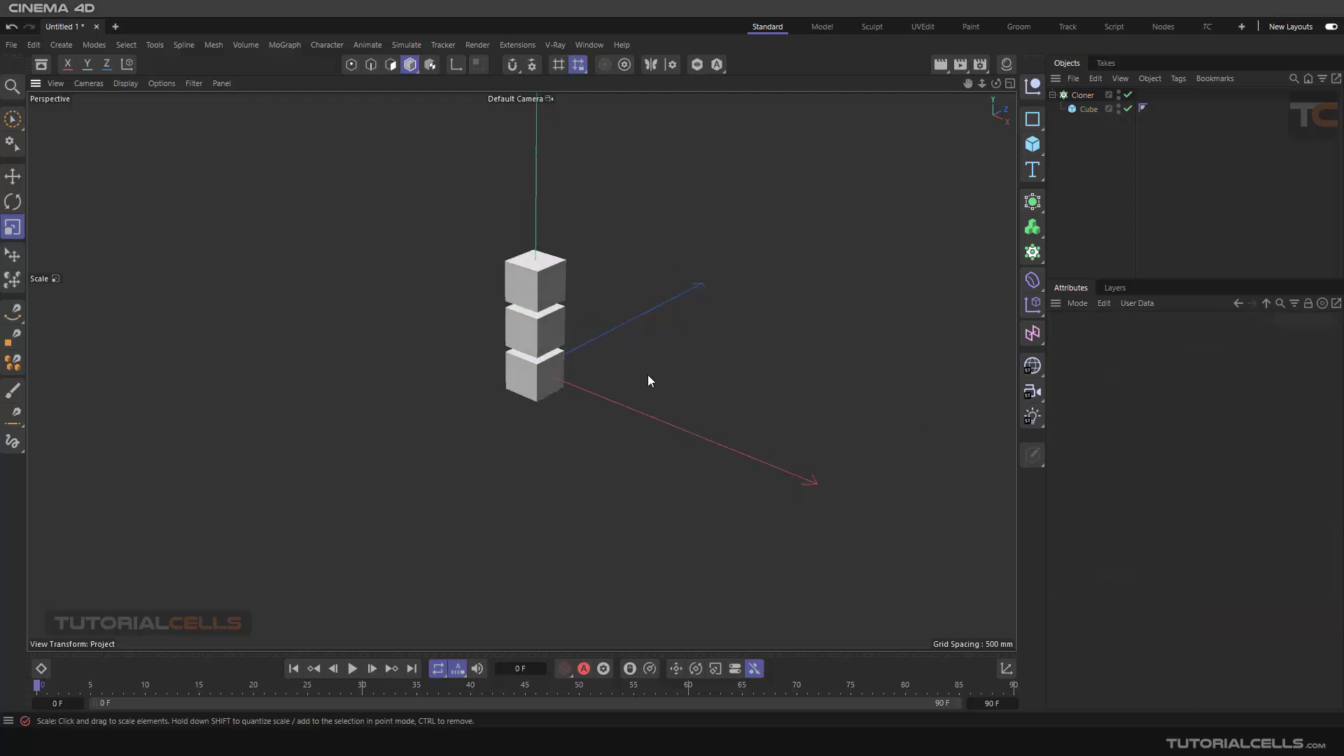
scroll(651, 381, down, 1)
click(550, 358)
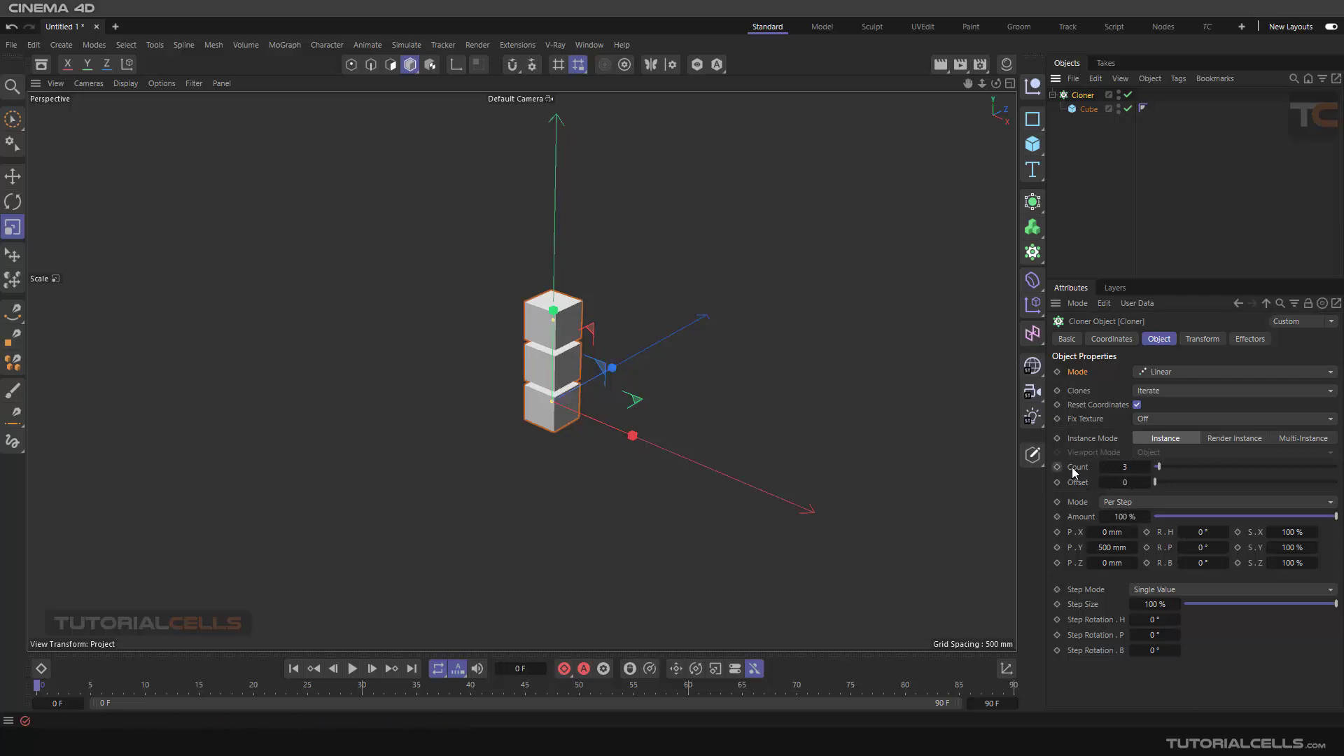
drag(1161, 473, 1162, 471)
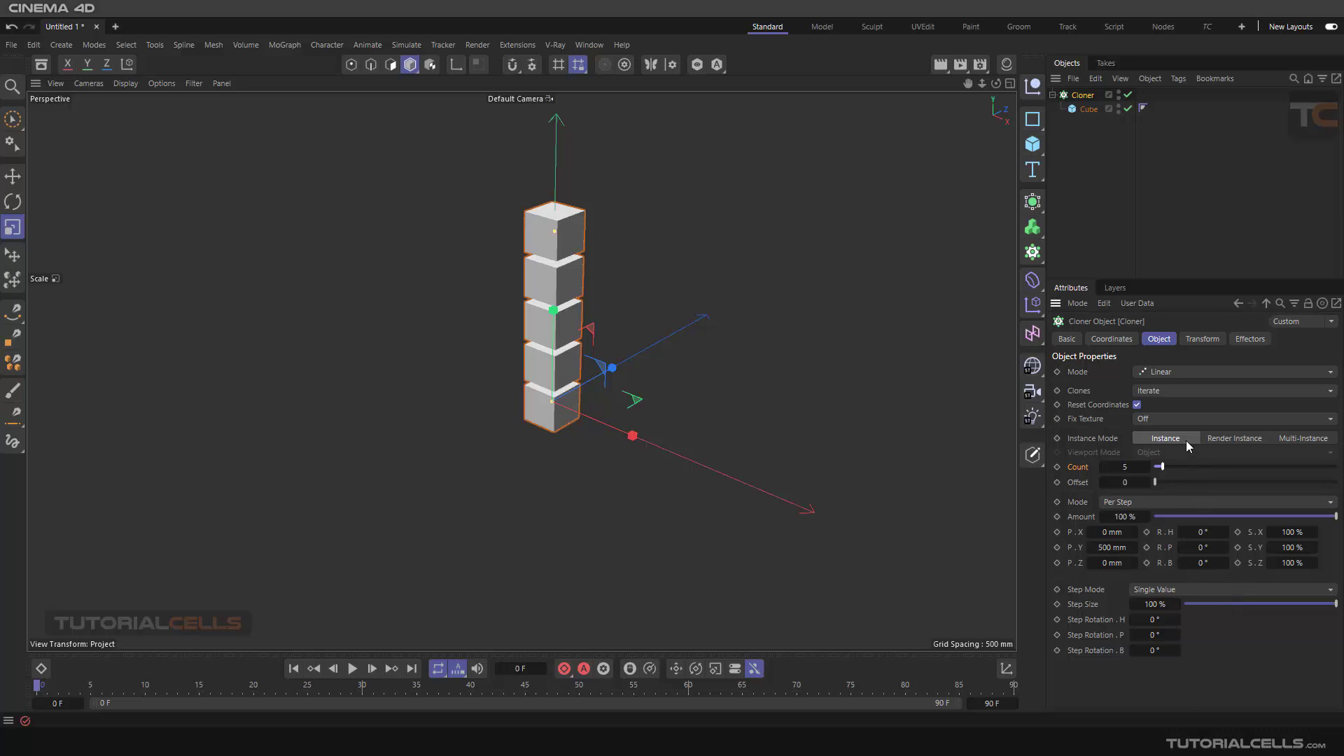
Try changing the Cloner's X position and heading rotation, and reset each to 0
click(1121, 341)
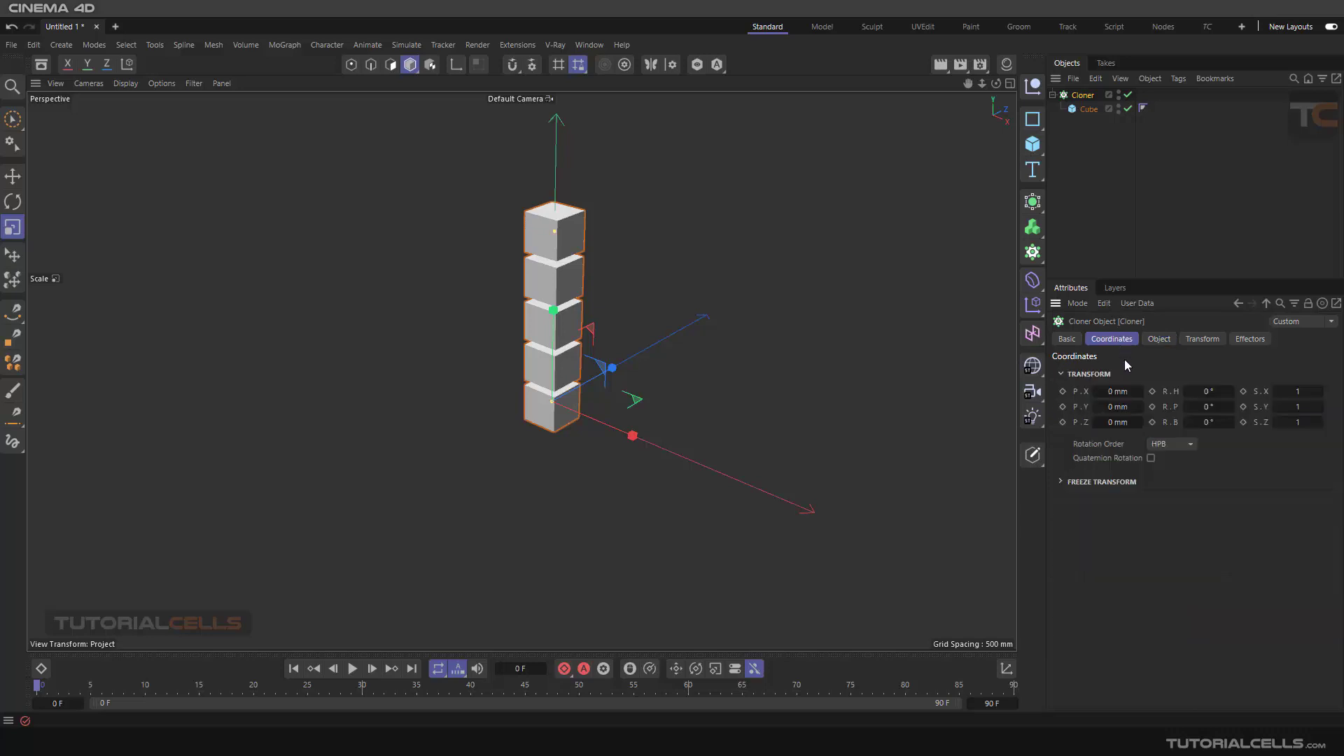
drag(1129, 390, 1101, 394)
right_click(1096, 392)
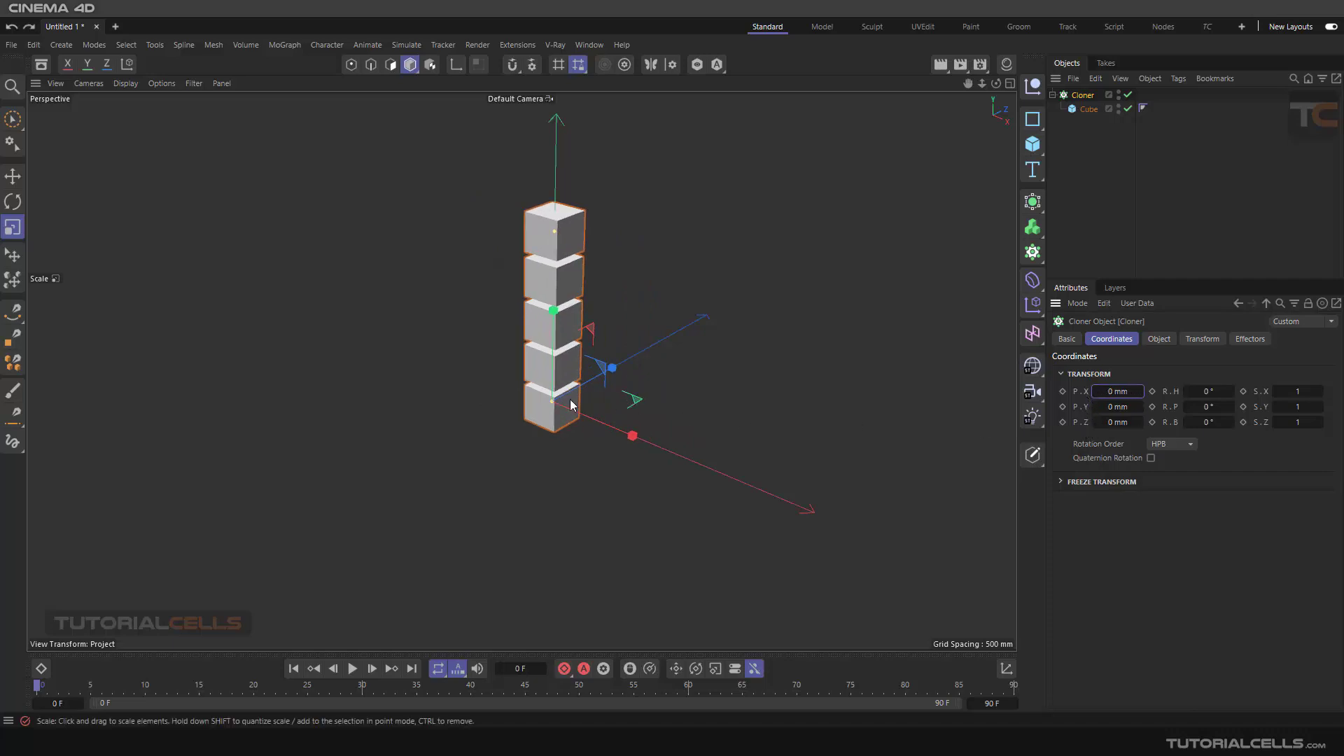
drag(1200, 392, 1209, 391)
right_click(1209, 392)
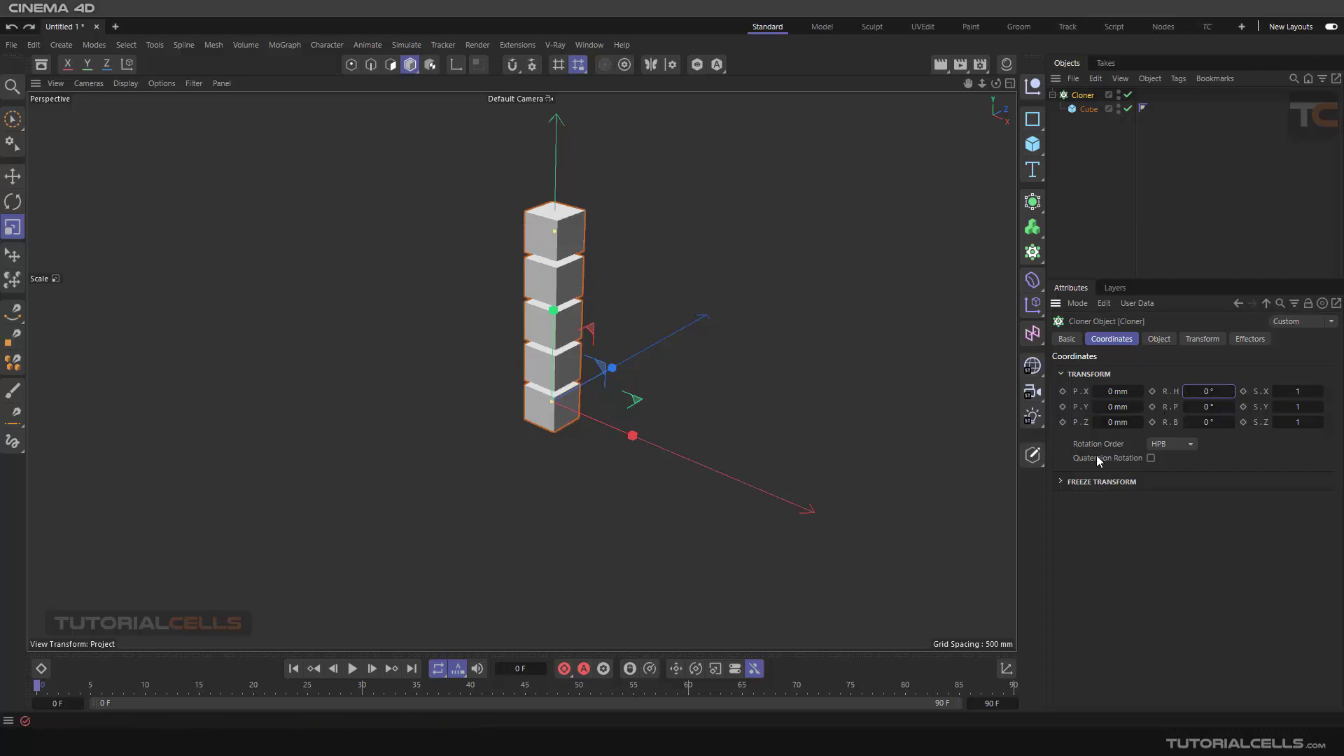
Try rotating the whole Cloner freely in the viewport, undo the rotation, and switch to the Move tool
click(12, 201)
drag(574, 407, 481, 344)
key(ctrl+z)
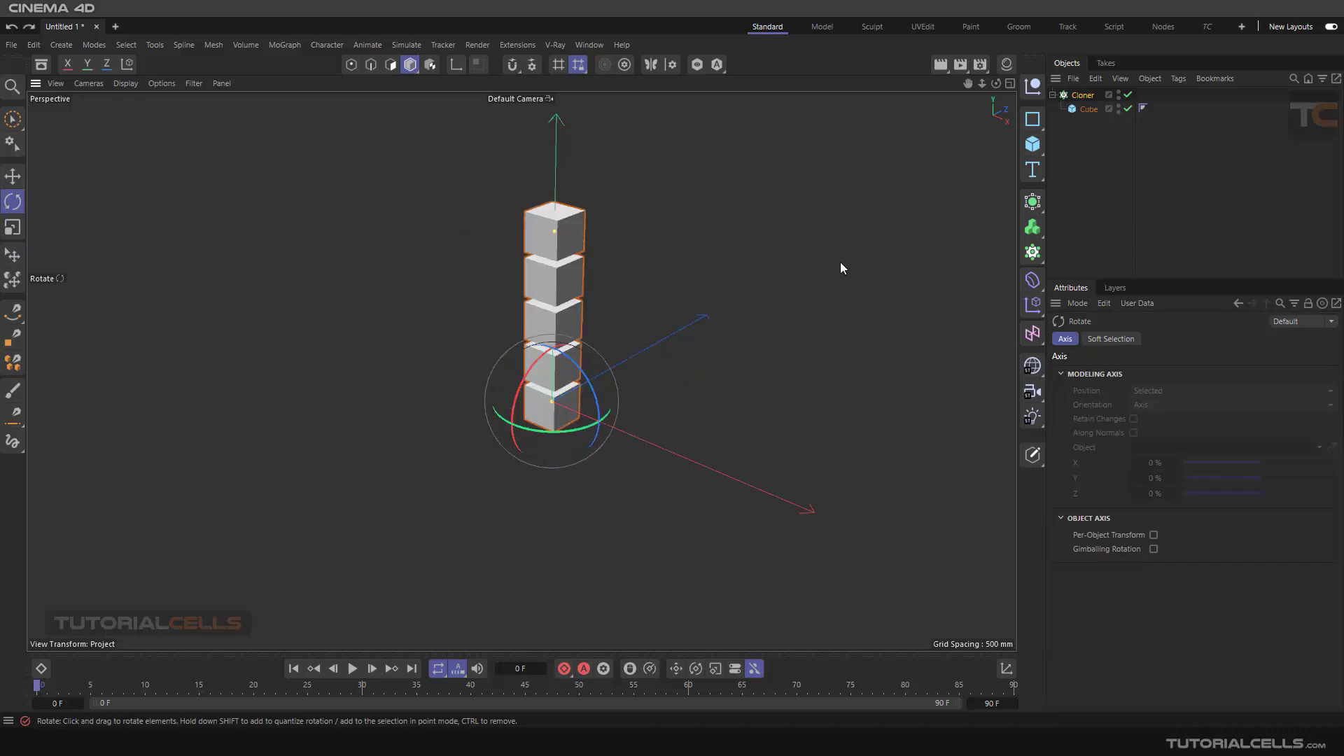
key(e)
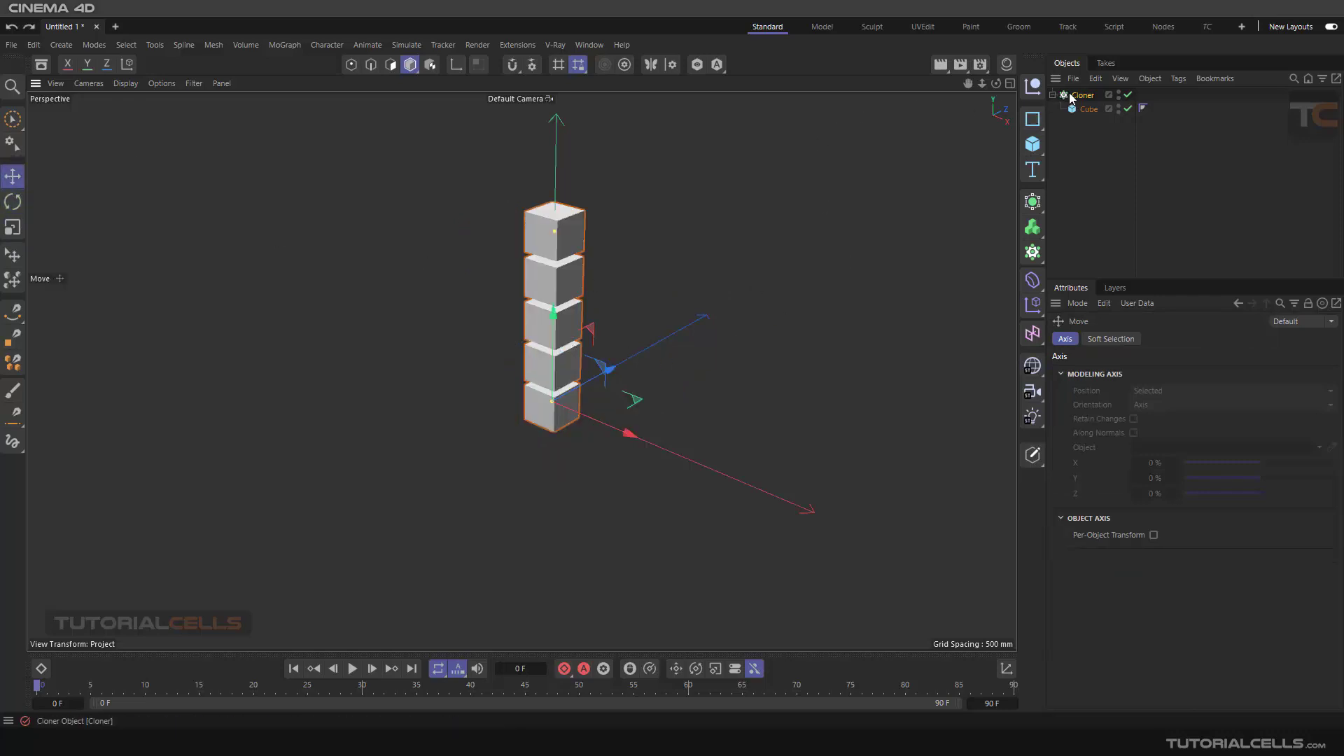
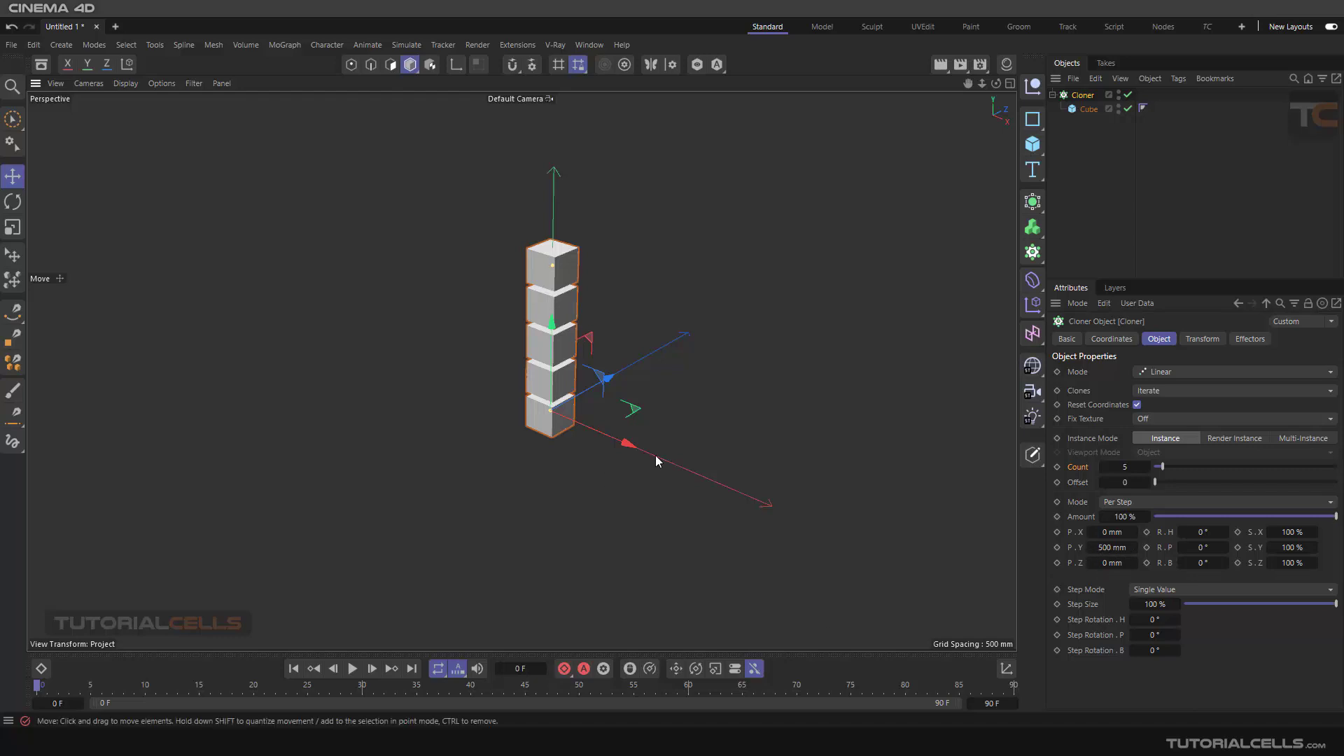
Examine the linear cube stack in the Front view and return to the Perspective view
middle_click(502, 427)
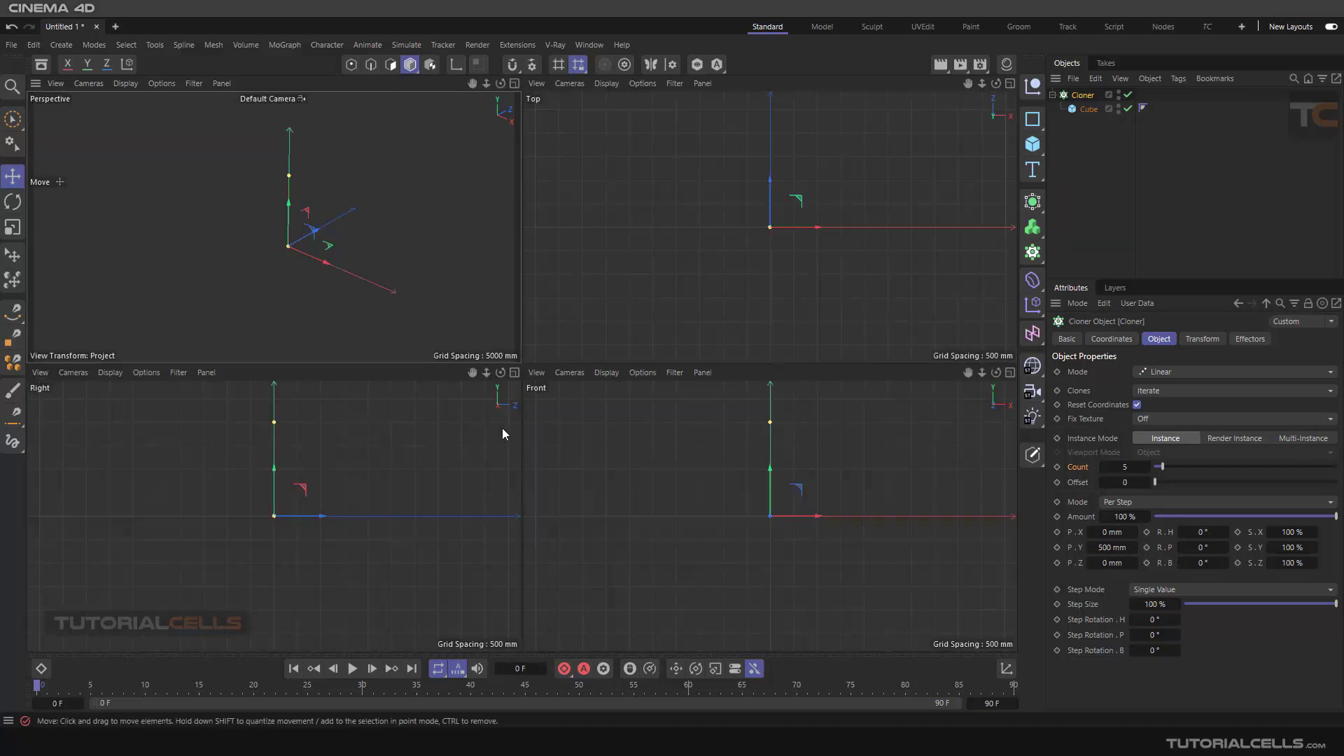
middle_click(728, 488)
scroll(556, 335, up, 3)
scroll(557, 334, up, 1)
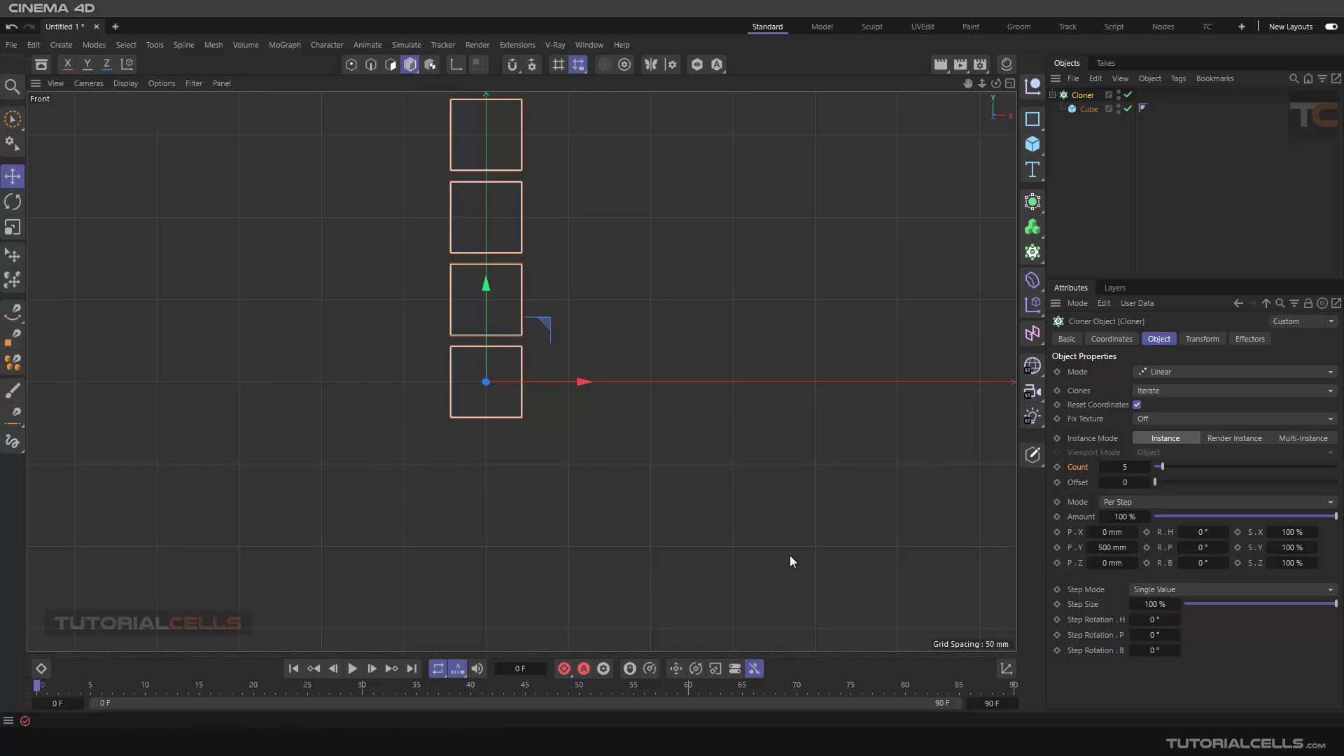
middle_click(271, 191)
middle_click(375, 246)
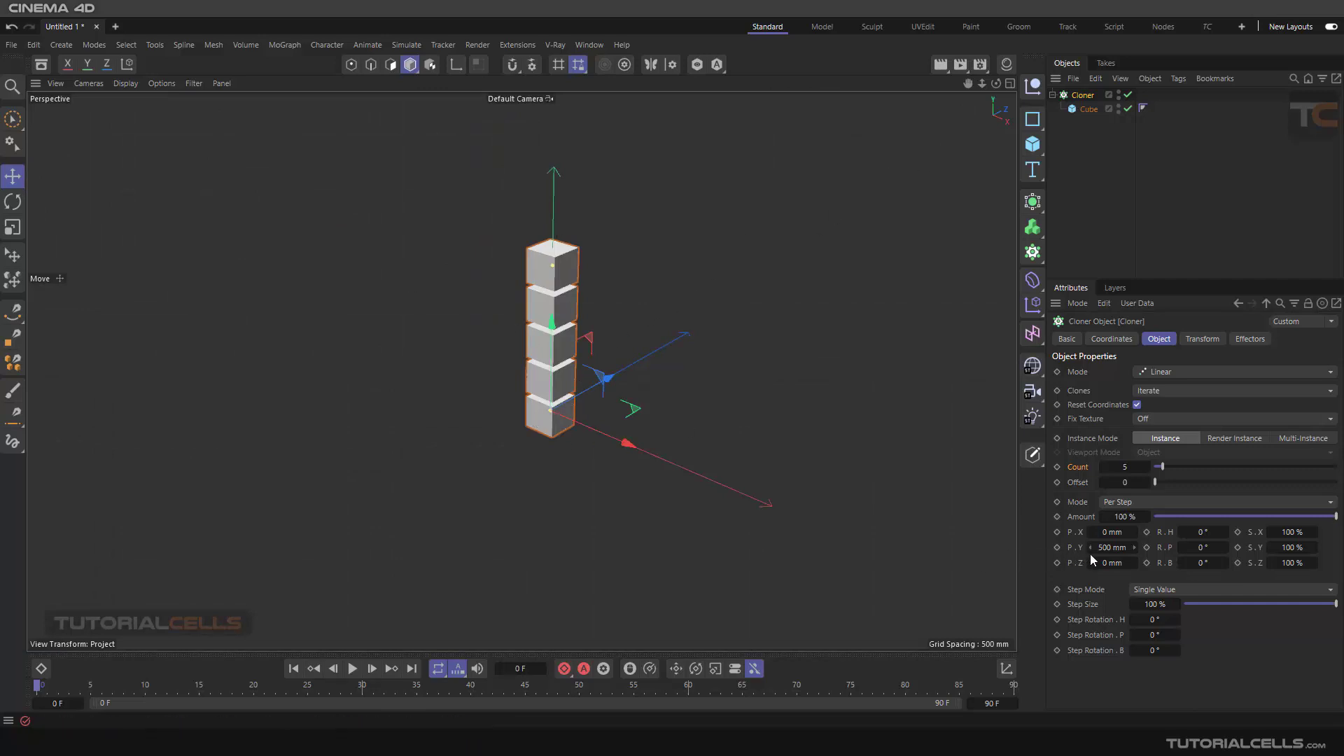
Try a Cloner Y position of 566 mm per step, and set it to 0 mm
mouse_move(1090, 548)
mouse_down()
mouse_move(1120, 548)
mouse_move(1064, 547)
mouse_move(1120, 547)
mouse_move(1094, 547)
mouse_move(1107, 547)
mouse_up()
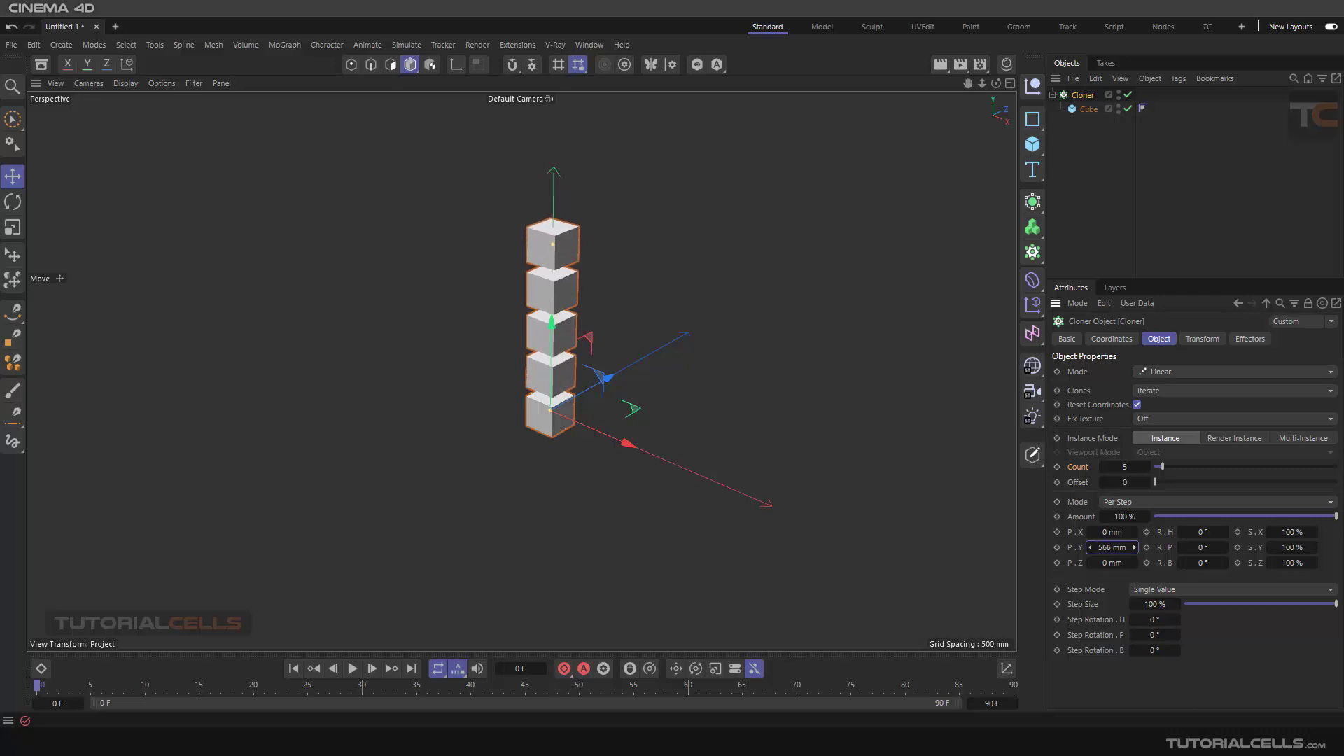
double_click(1104, 547)
text(0)
key(Return)
Set the Cloner's X position to 500 mm per step so the cubes line up along the X axis
drag(1111, 565, 1144, 532)
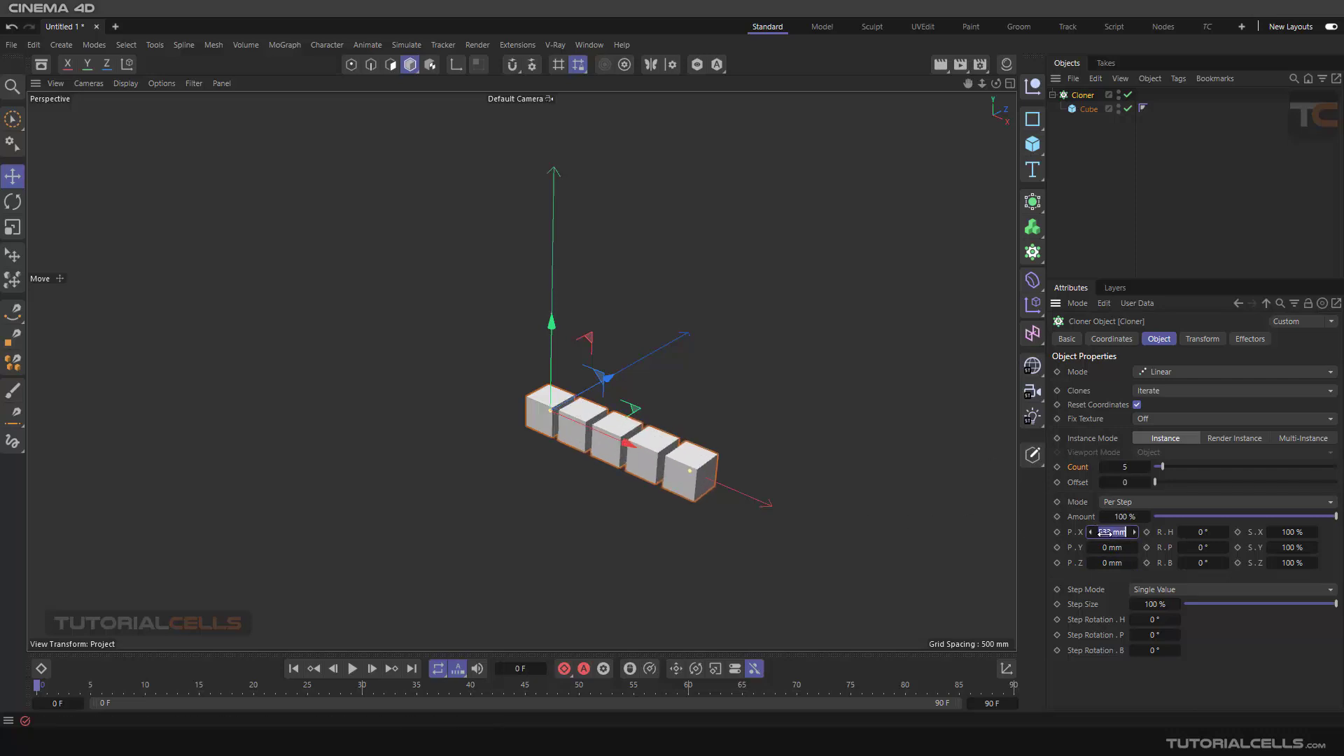
drag(1107, 532, 1107, 532)
alt+middle_drag(693, 513, 571, 444)
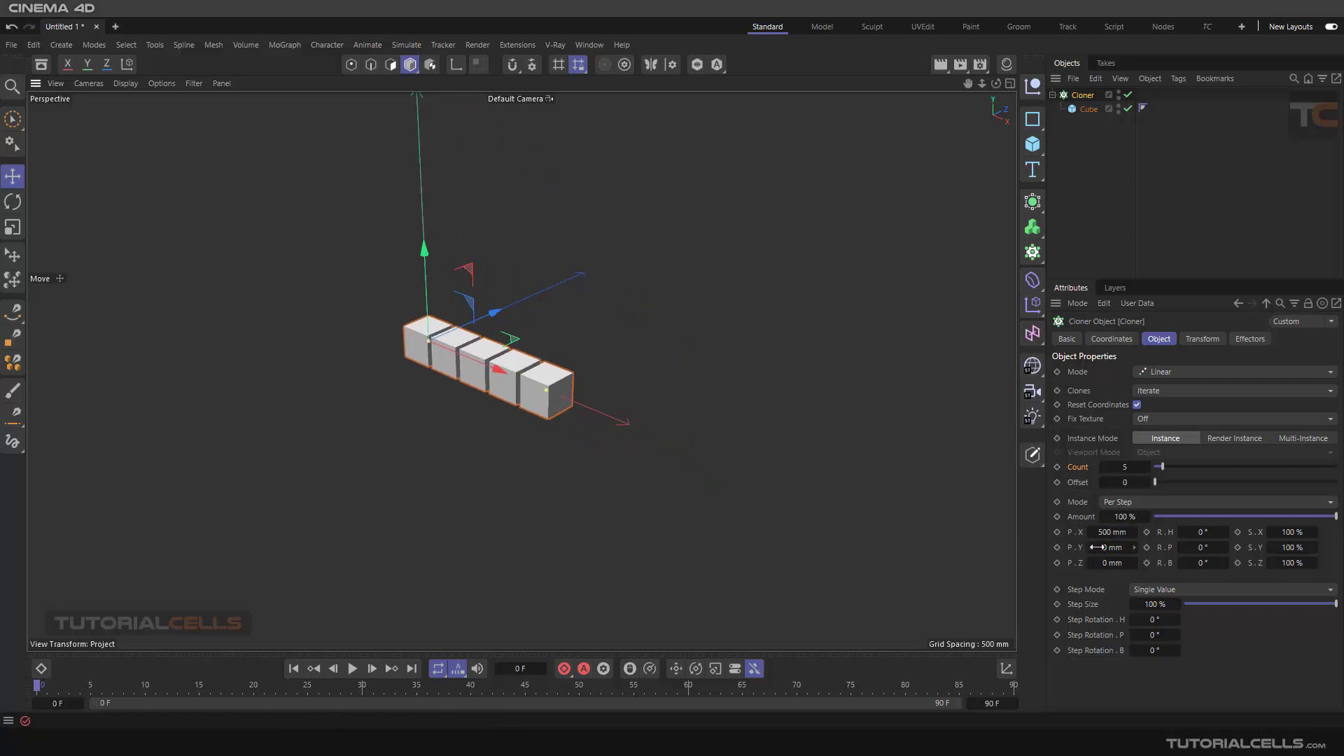
Try a Y position of 224 mm per step on the row of cubes and undo it
drag(1098, 548, 1137, 547)
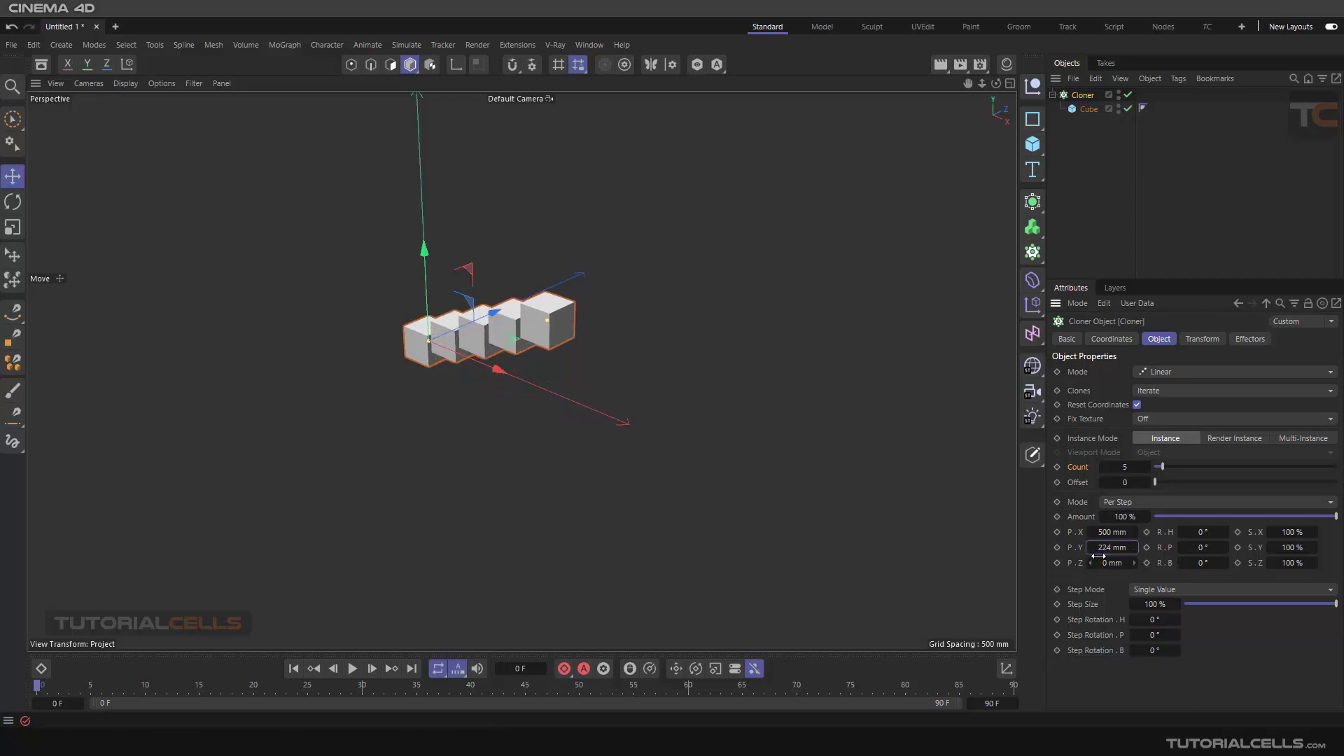
key(ctrl+z)
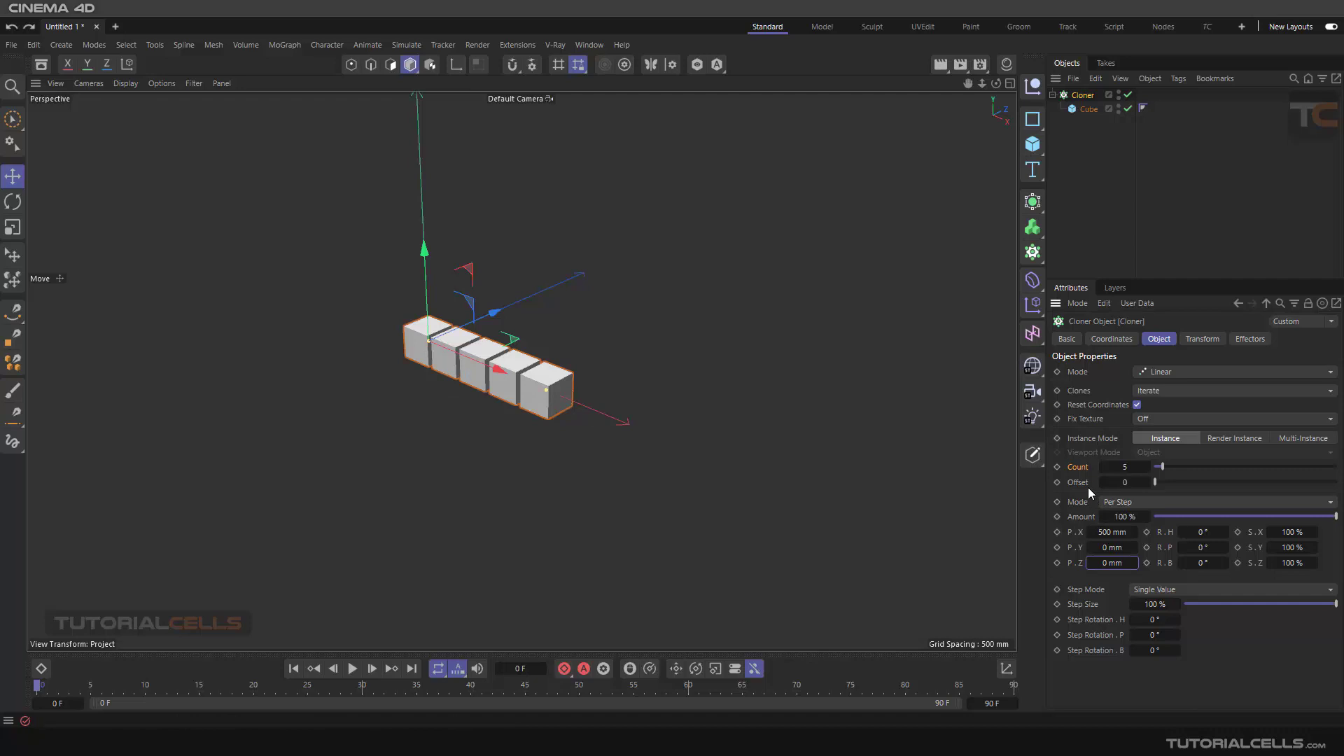
Increase the Cloner's count to 20 cubes
click(1162, 468)
drag(1163, 470, 1177, 473)
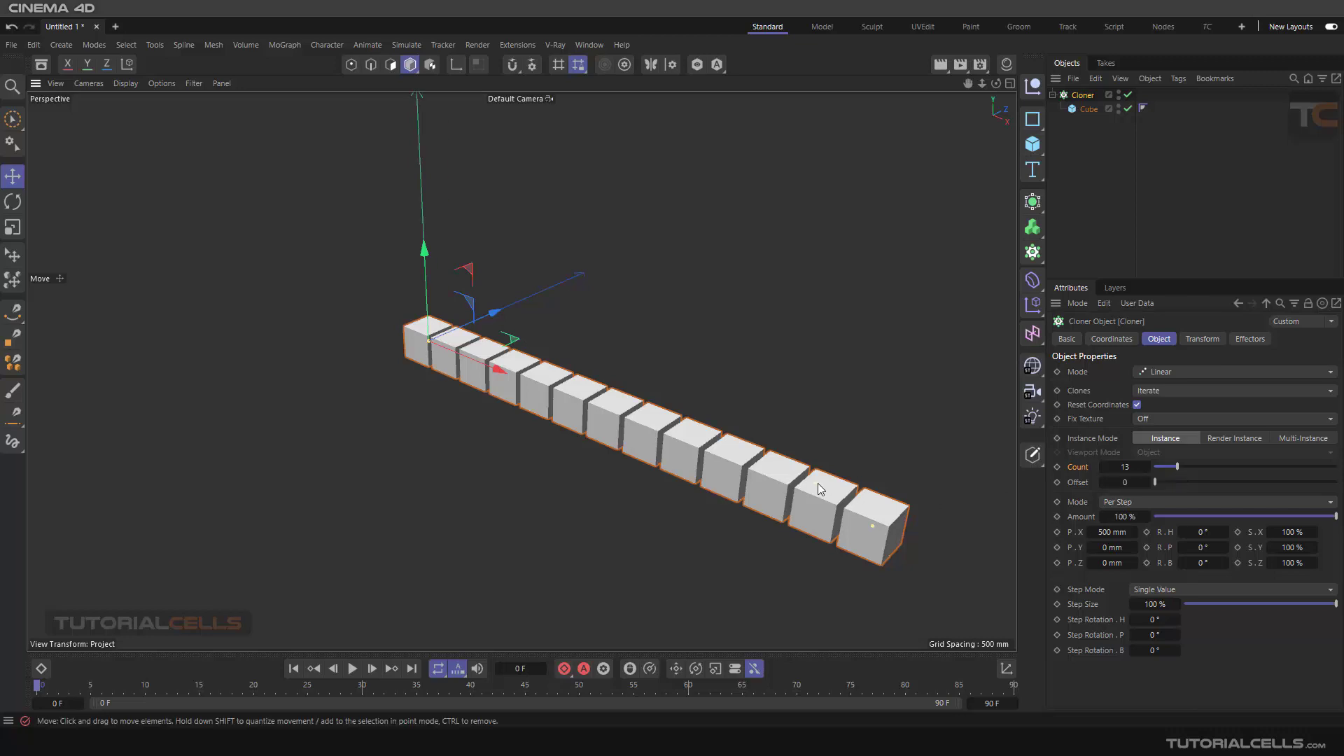
scroll(818, 482, down, 1)
double_click(1141, 466)
text(20)
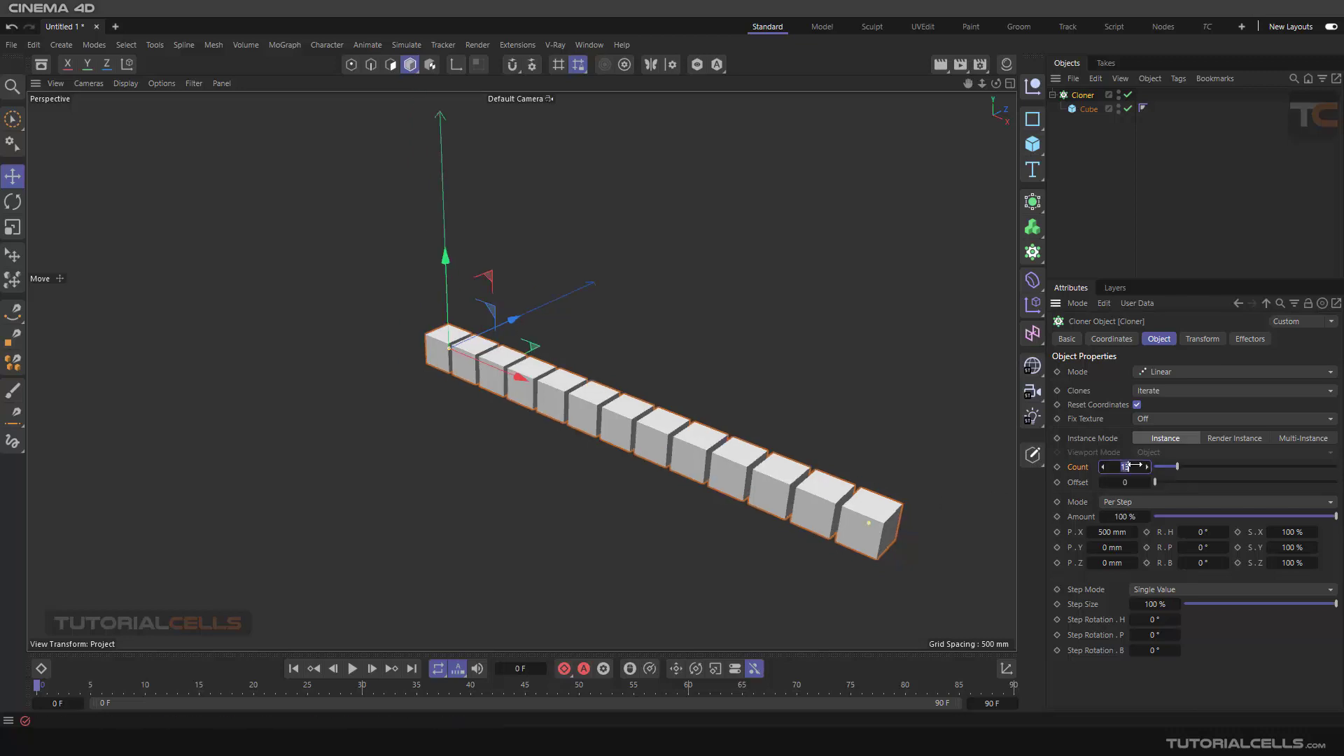
key(Return)
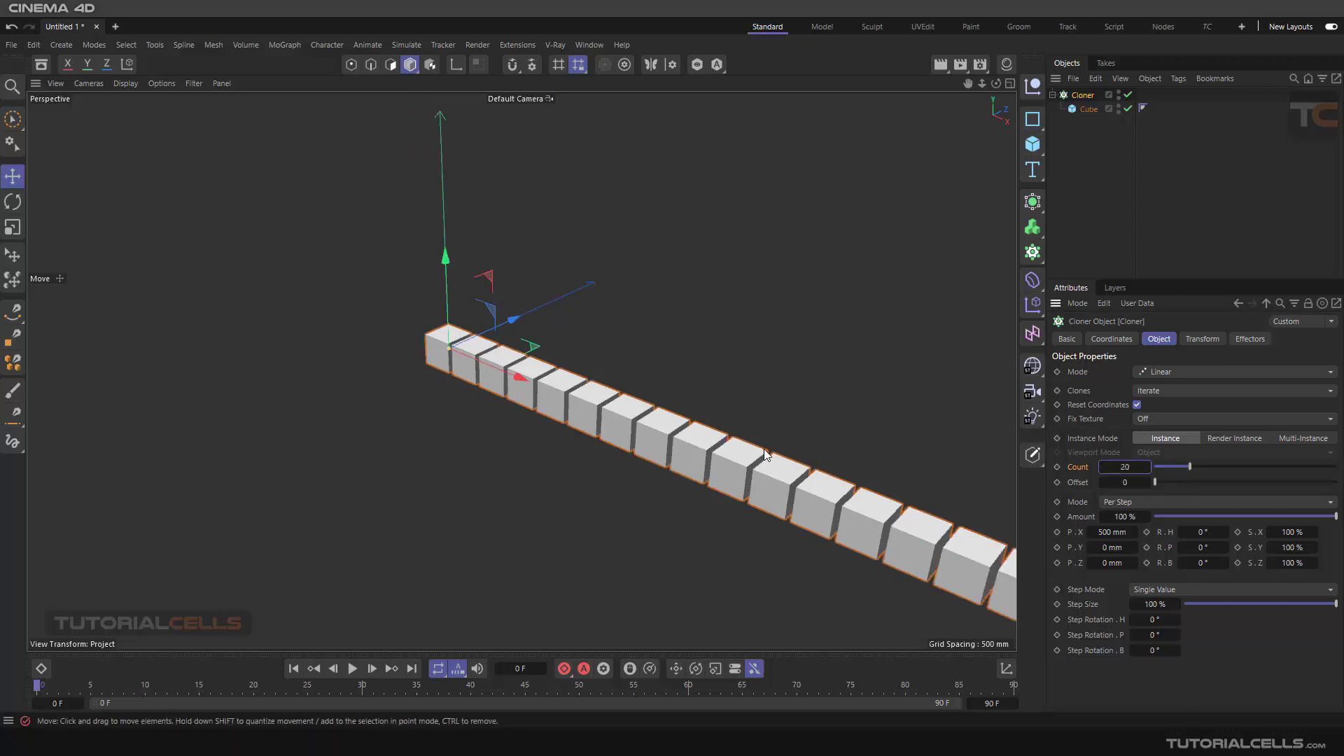
scroll(532, 387, down, 3)
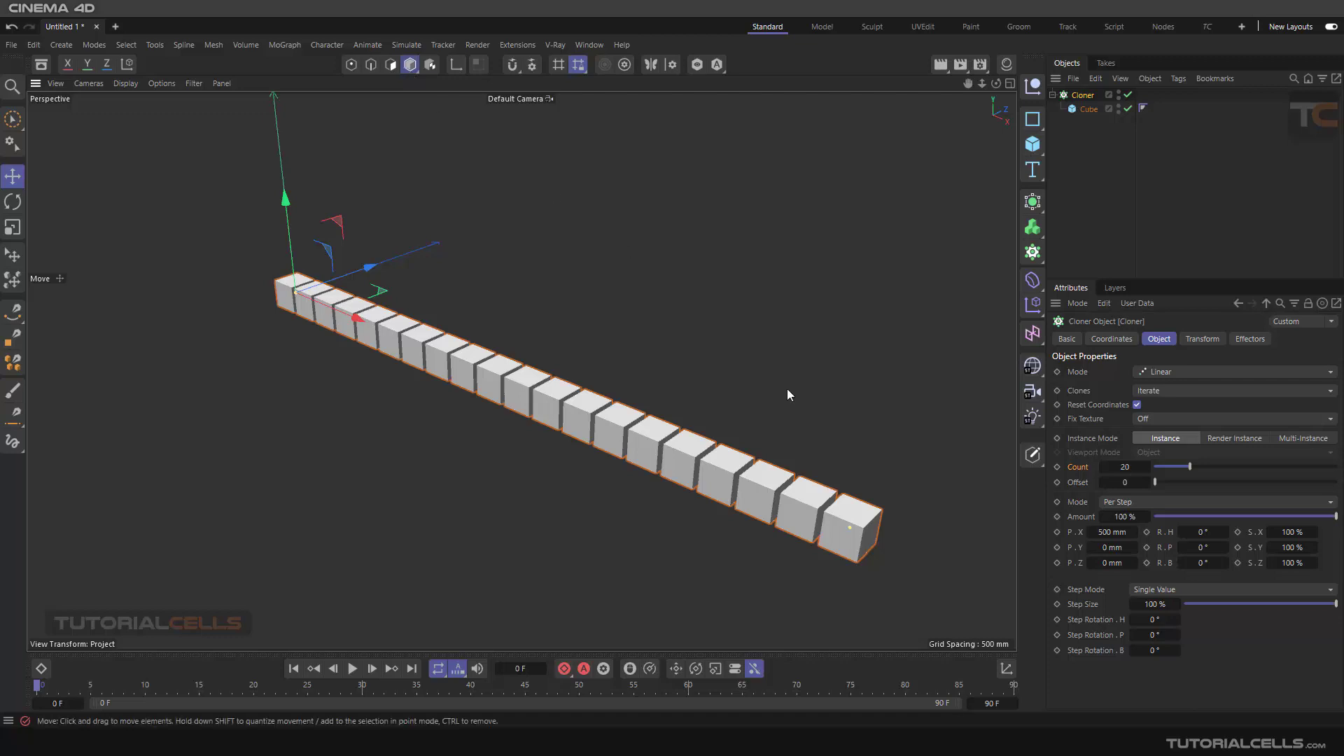
Try moving the row's end handle in the viewport and a 16° heading rotation per step, and revert both
mouse_move(849, 528)
mouse_down()
mouse_move(795, 404)
mouse_move(964, 315)
mouse_move(761, 558)
mouse_up()
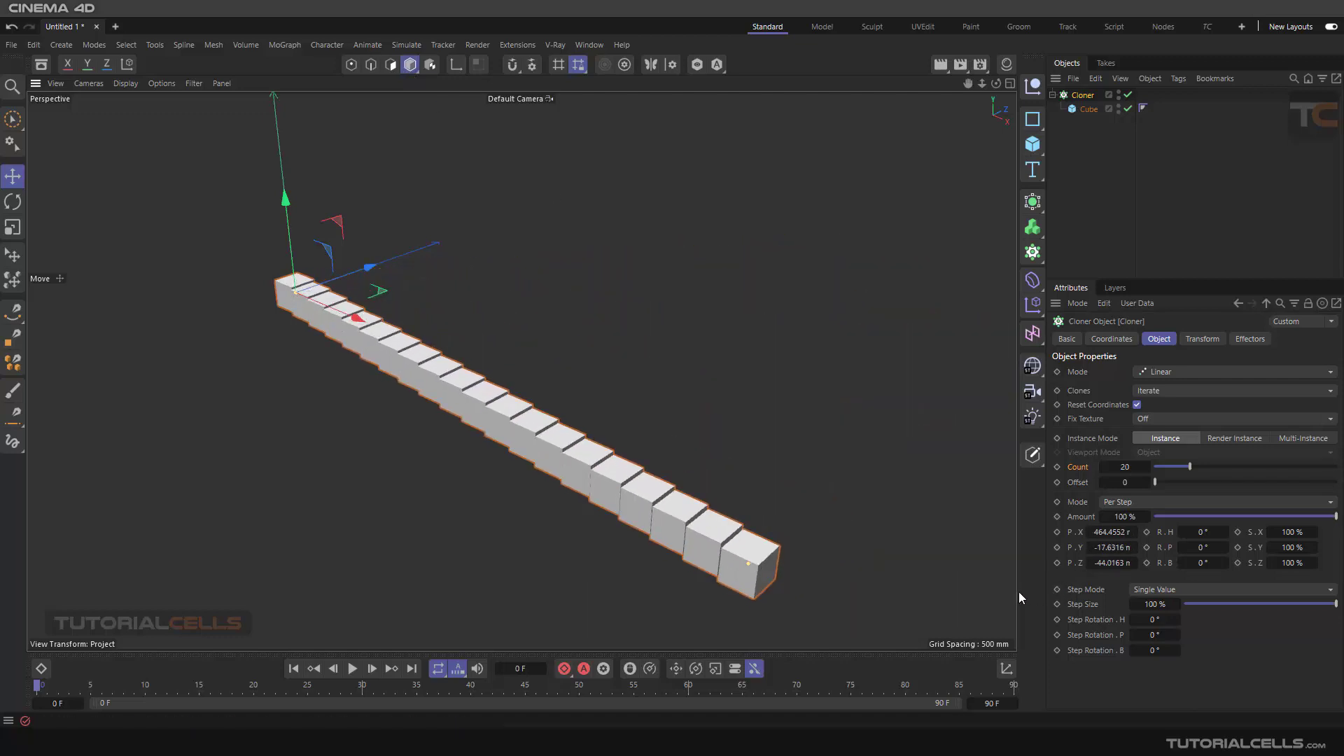
key(ctrl+z)
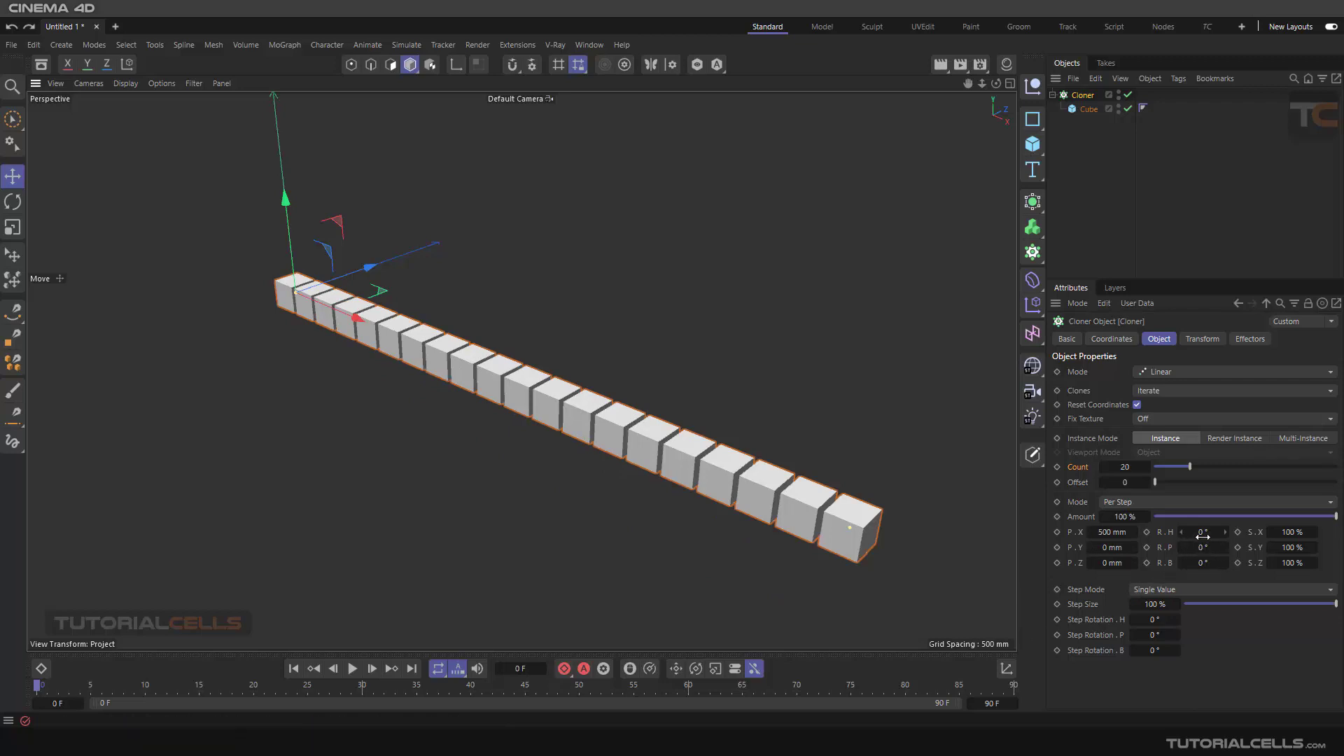
mouse_move(1203, 533)
mouse_down()
mouse_move(1232, 533)
mouse_move(1205, 533)
mouse_up()
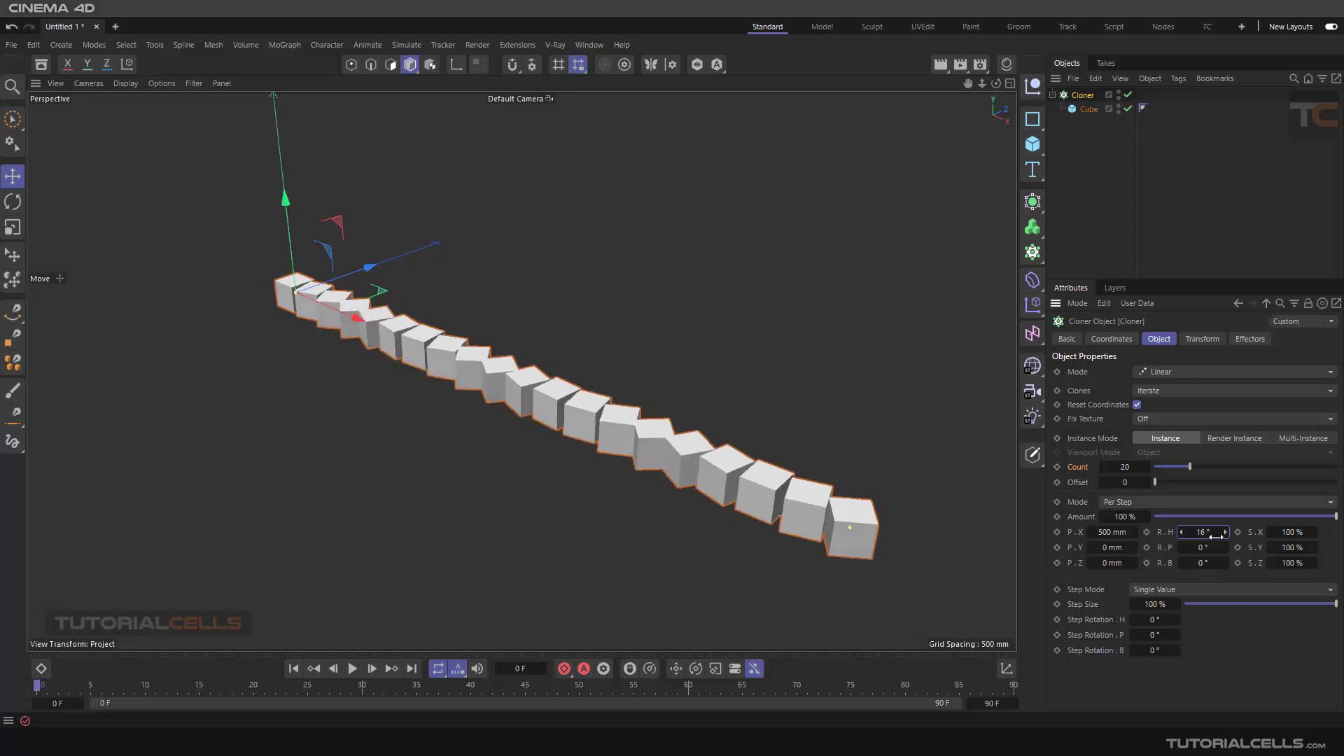
mouse_move(1218, 533)
mouse_down()
mouse_move(1203, 532)
mouse_move(1221, 547)
mouse_move(1190, 547)
mouse_move(1217, 563)
mouse_move(1197, 561)
mouse_up()
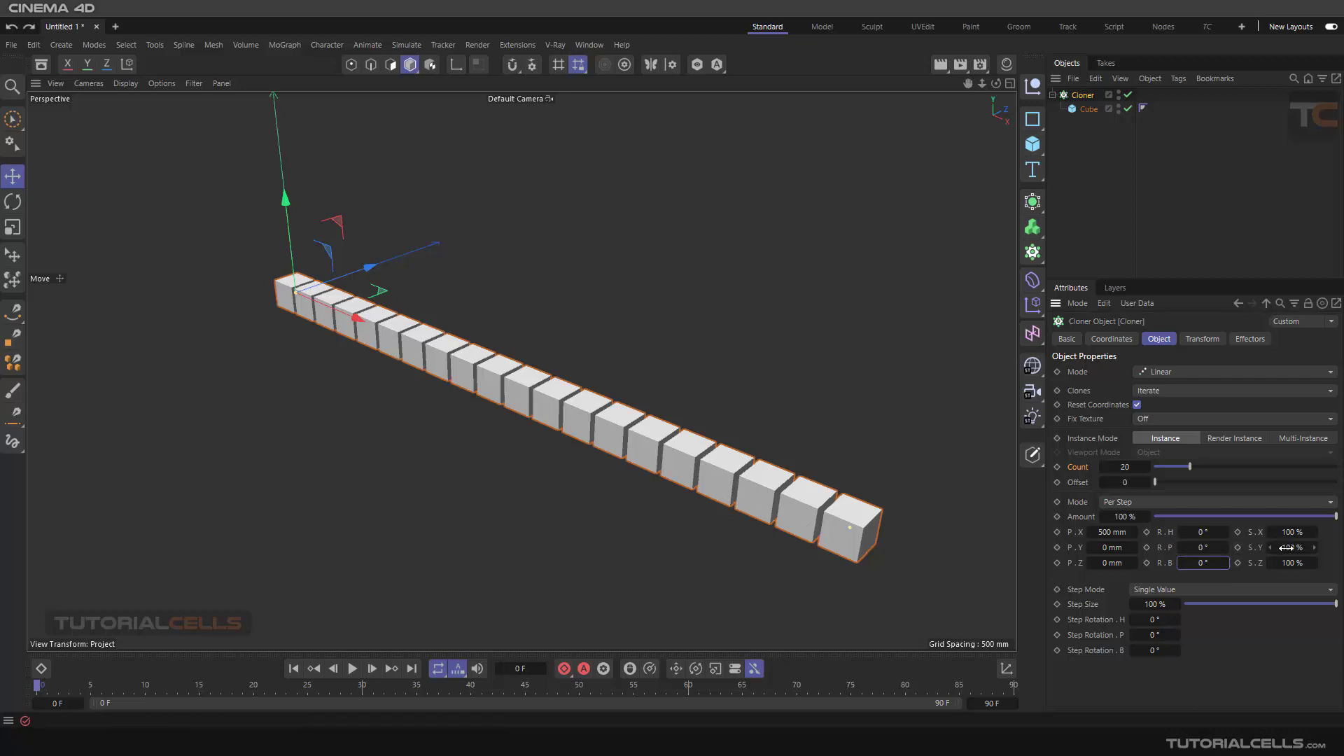
Increase the Cloner's Y scale per step to 121%, and raise it to 200%
mouse_move(1286, 548)
mouse_down()
mouse_move(1312, 548)
mouse_move(1232, 548)
mouse_move(1302, 549)
mouse_up()
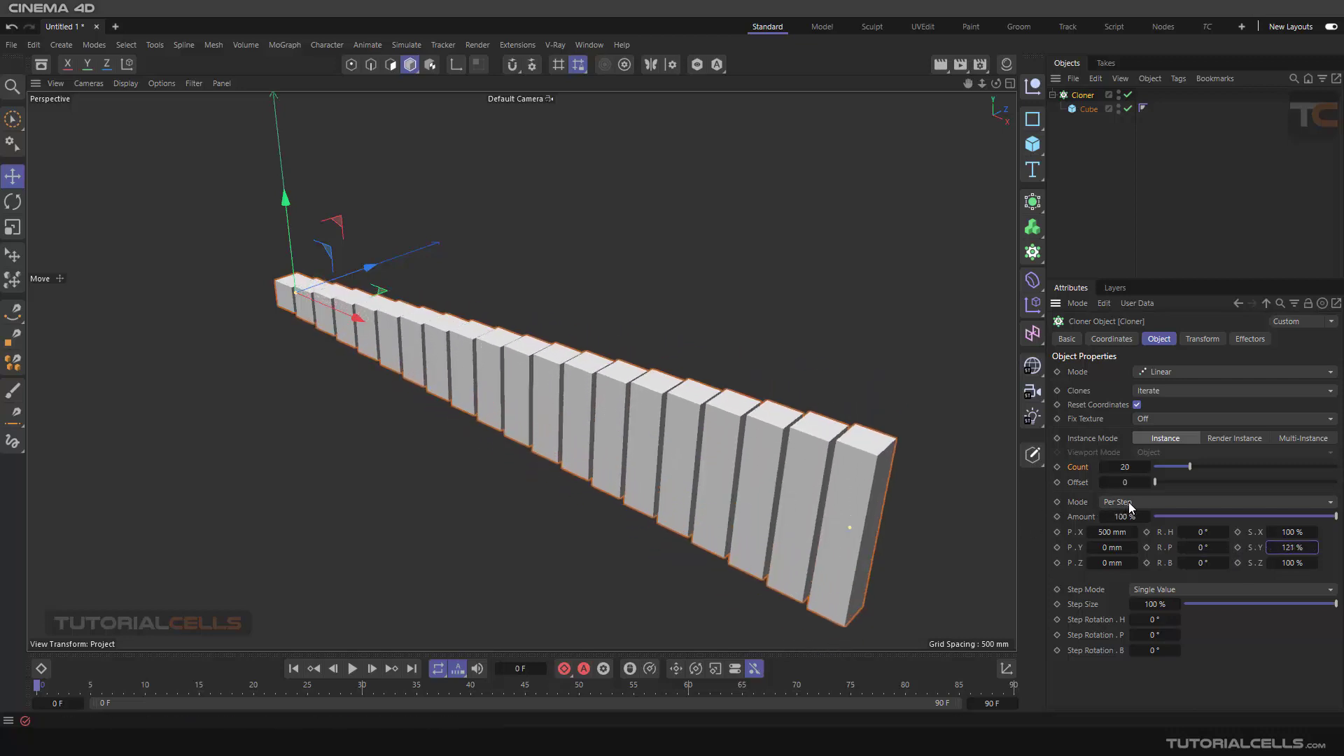
click(1078, 504)
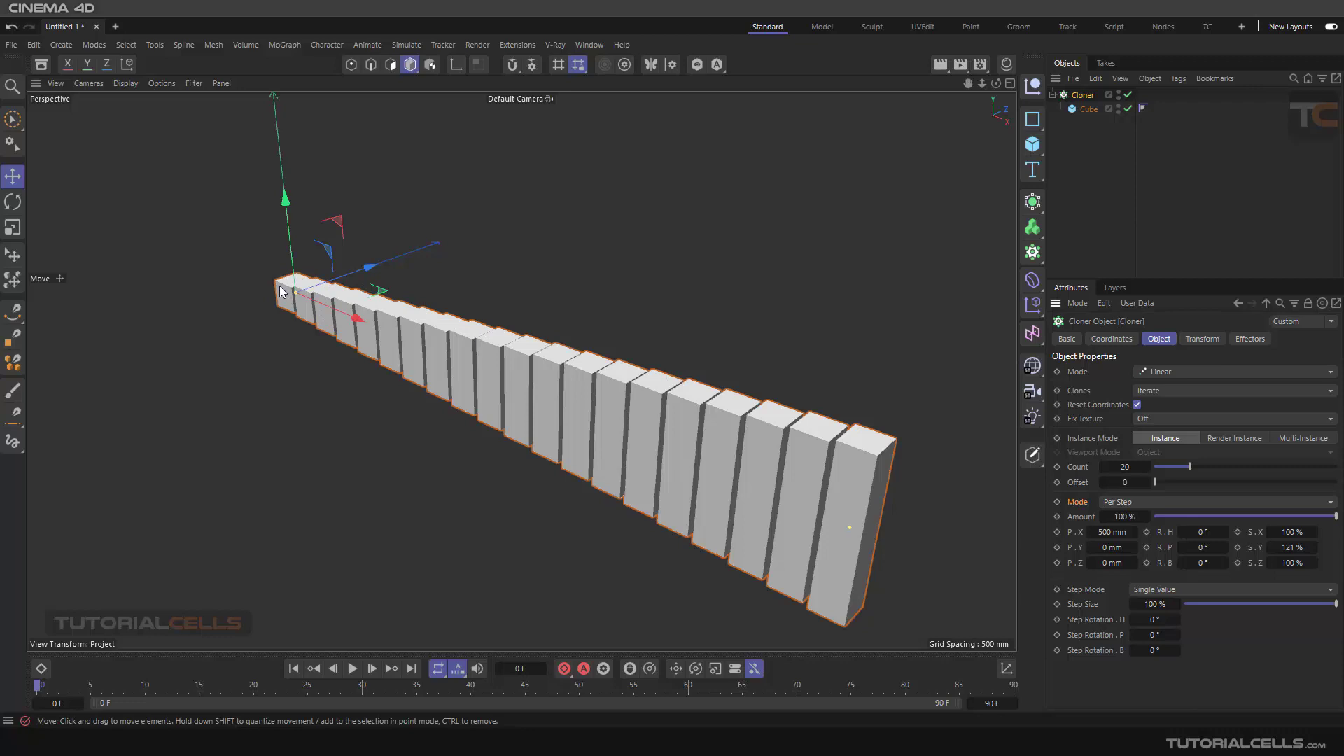
click(1288, 547)
text(200)
key(Return)
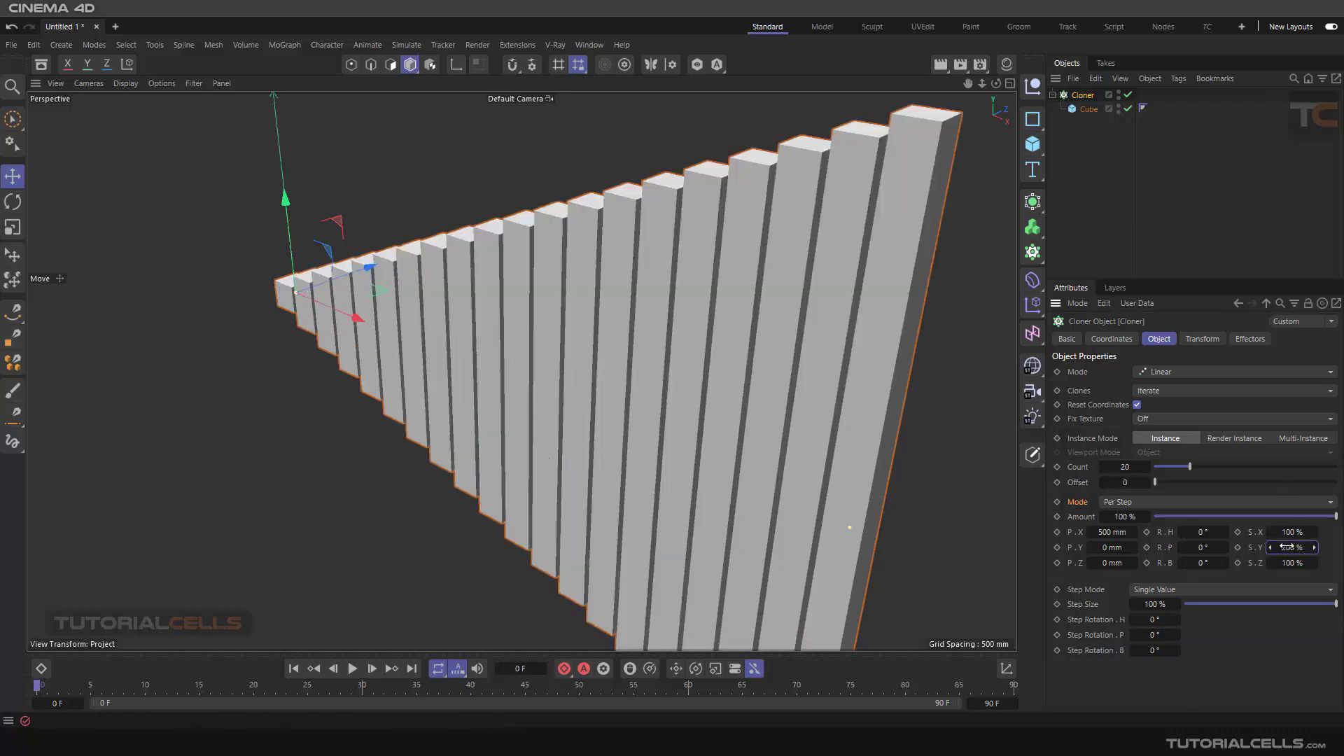
scroll(775, 420, down, 3)
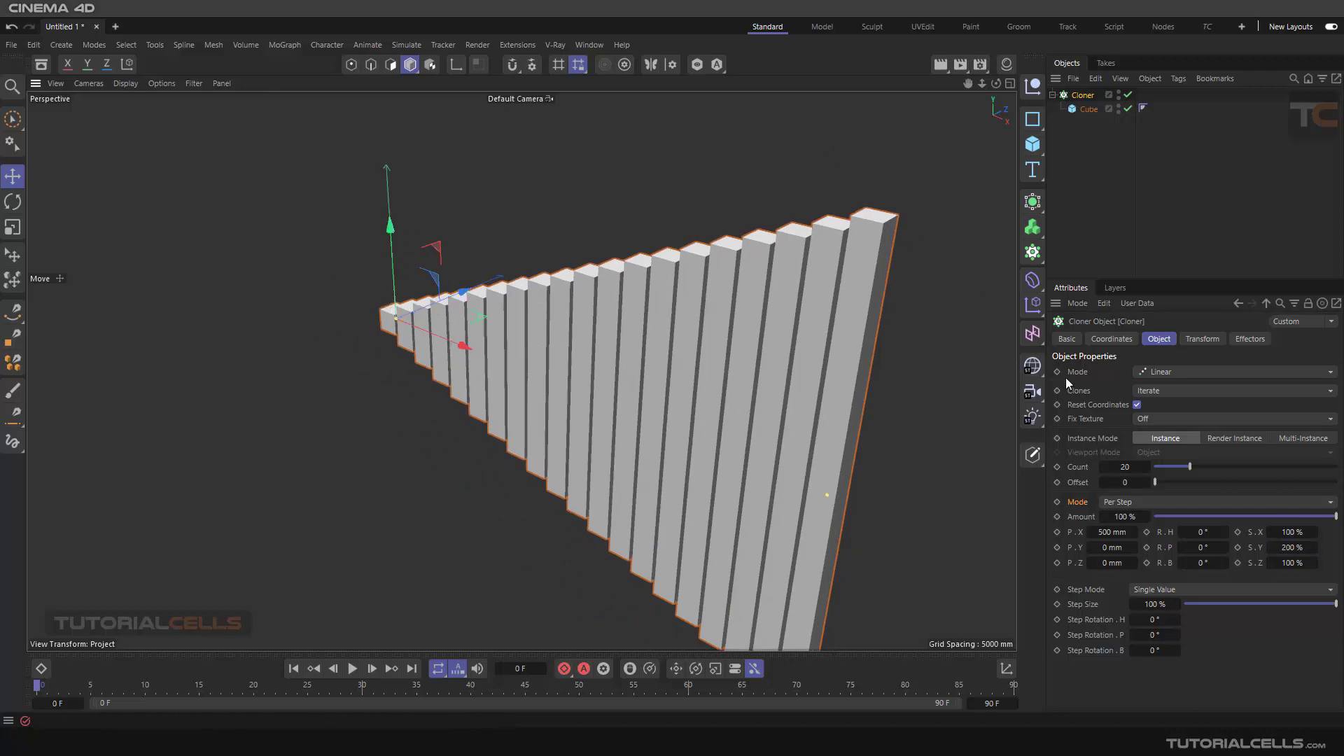
Try the End Point mode for the Cloner's spacing and switch back to Per Step
click(1123, 499)
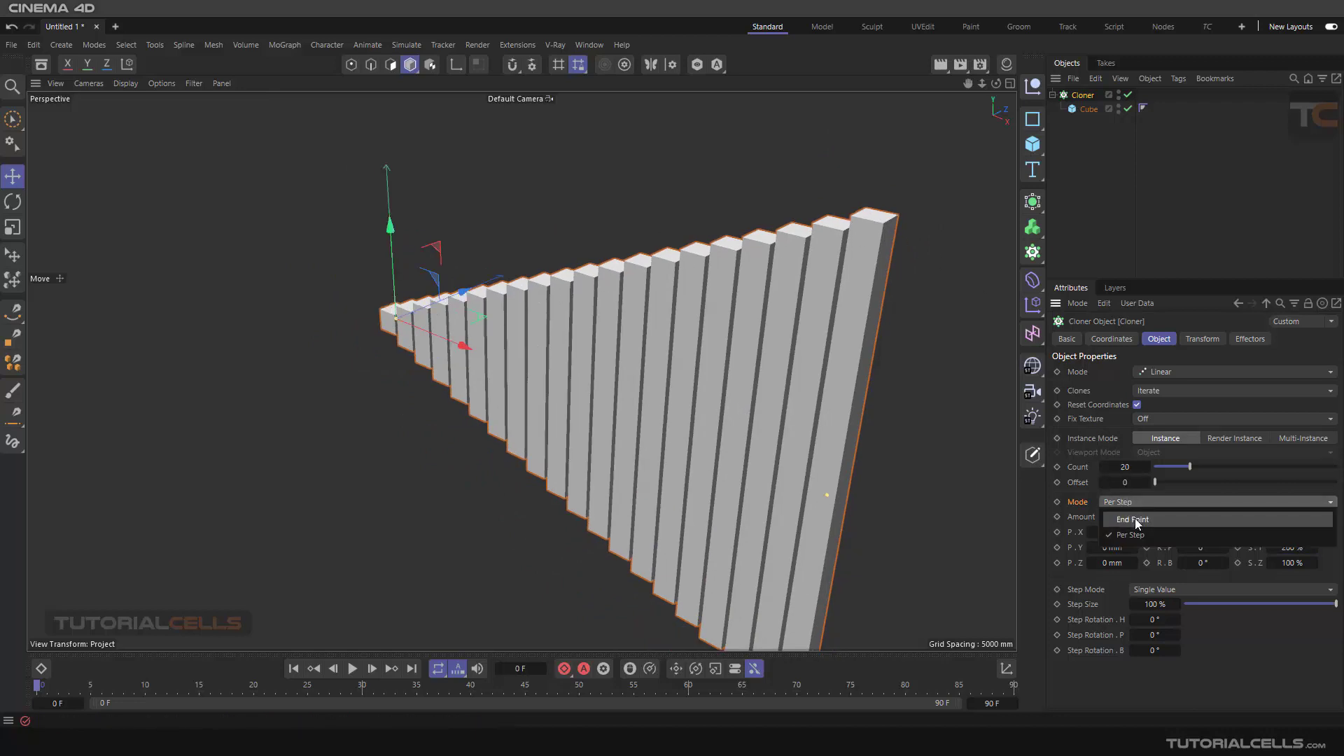
click(1135, 518)
scroll(645, 421, up, 2)
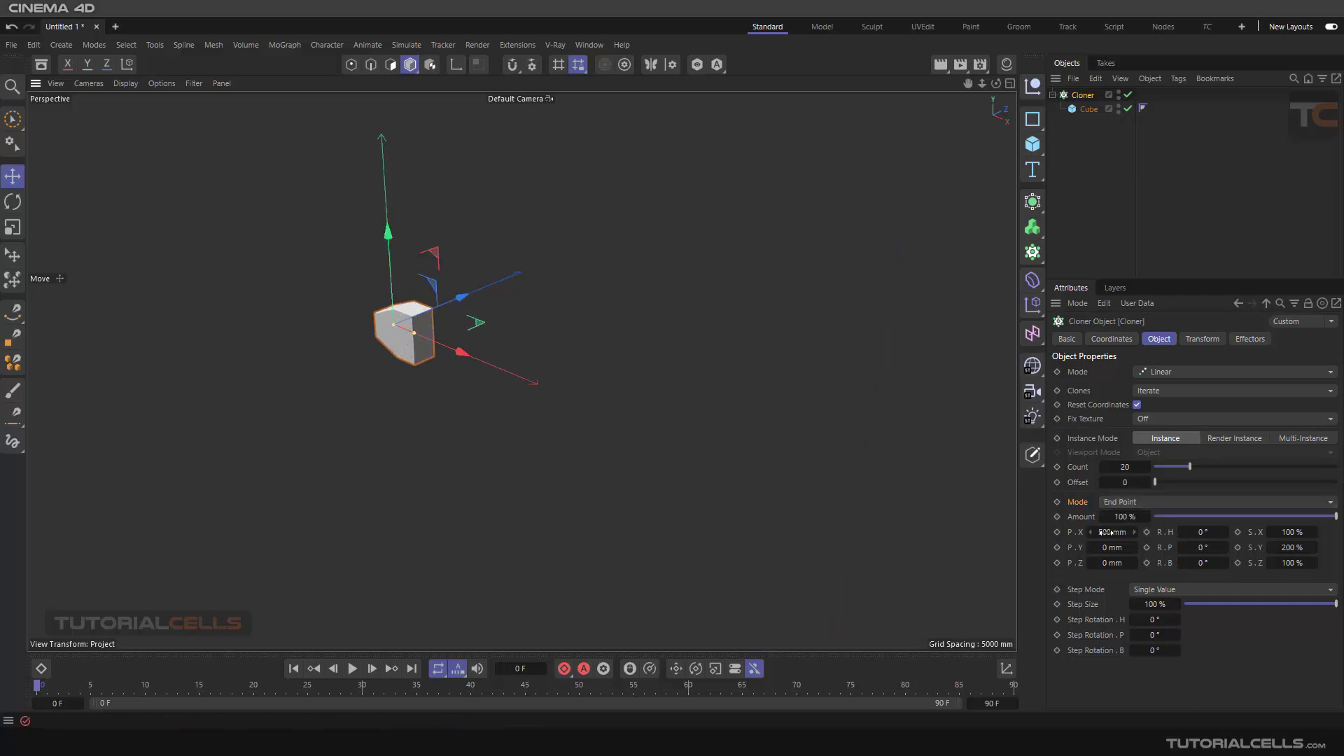
click(1130, 504)
click(1131, 534)
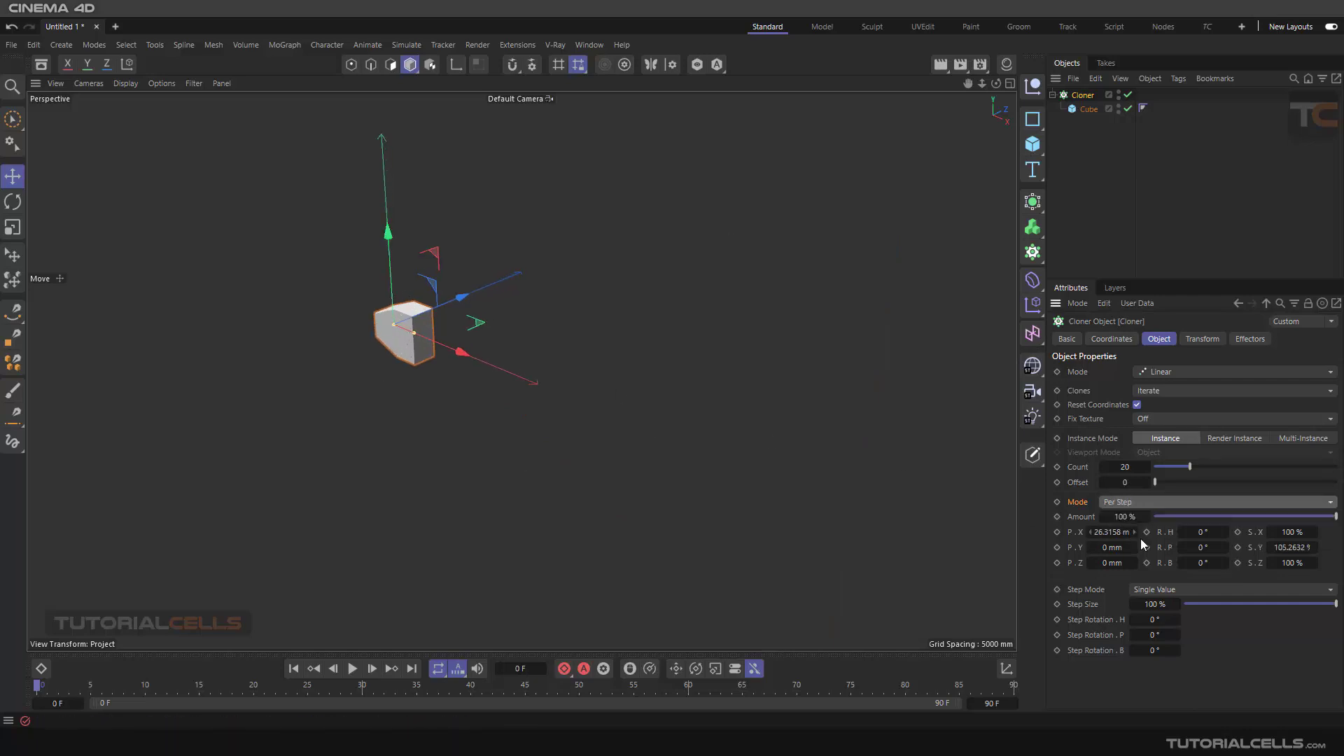
Set the Cloner's Y scale per step to 100%
drag(1285, 551, 1315, 554)
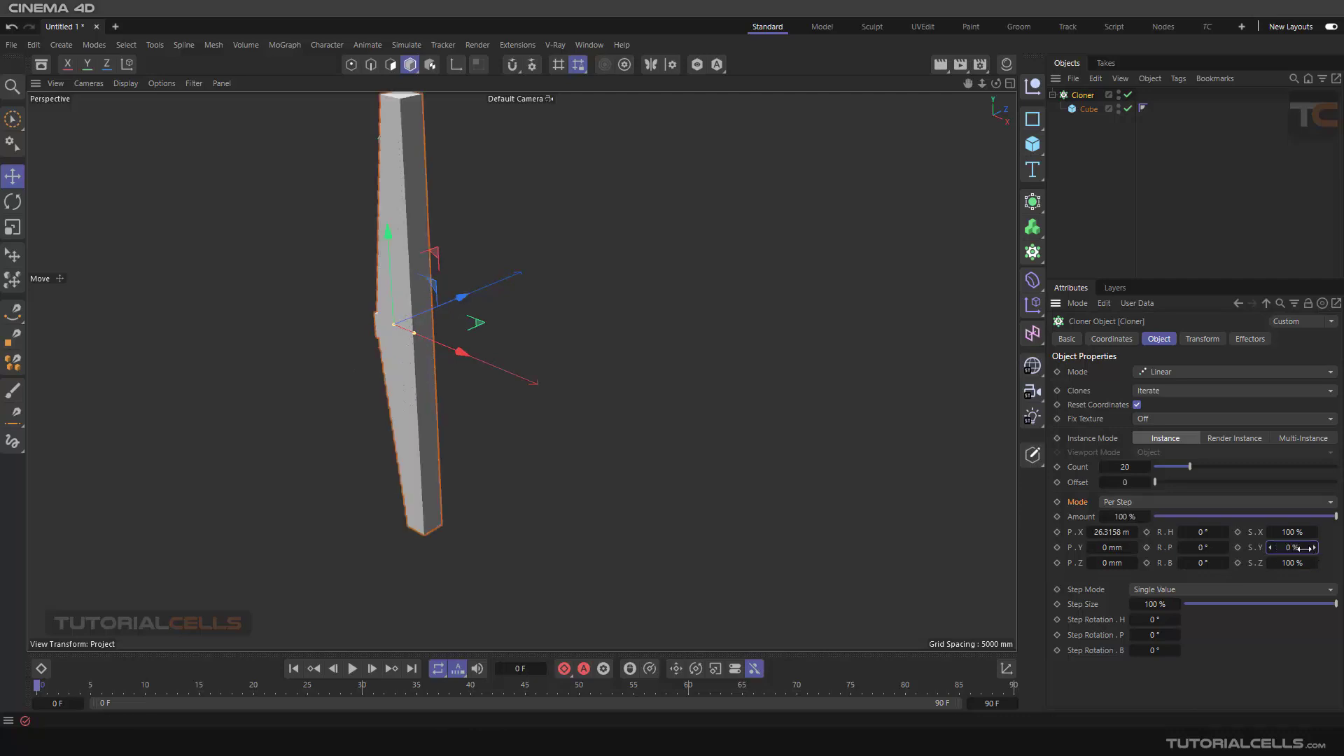
click(1293, 547)
key(BackSpace)
text(100)
key(Return)
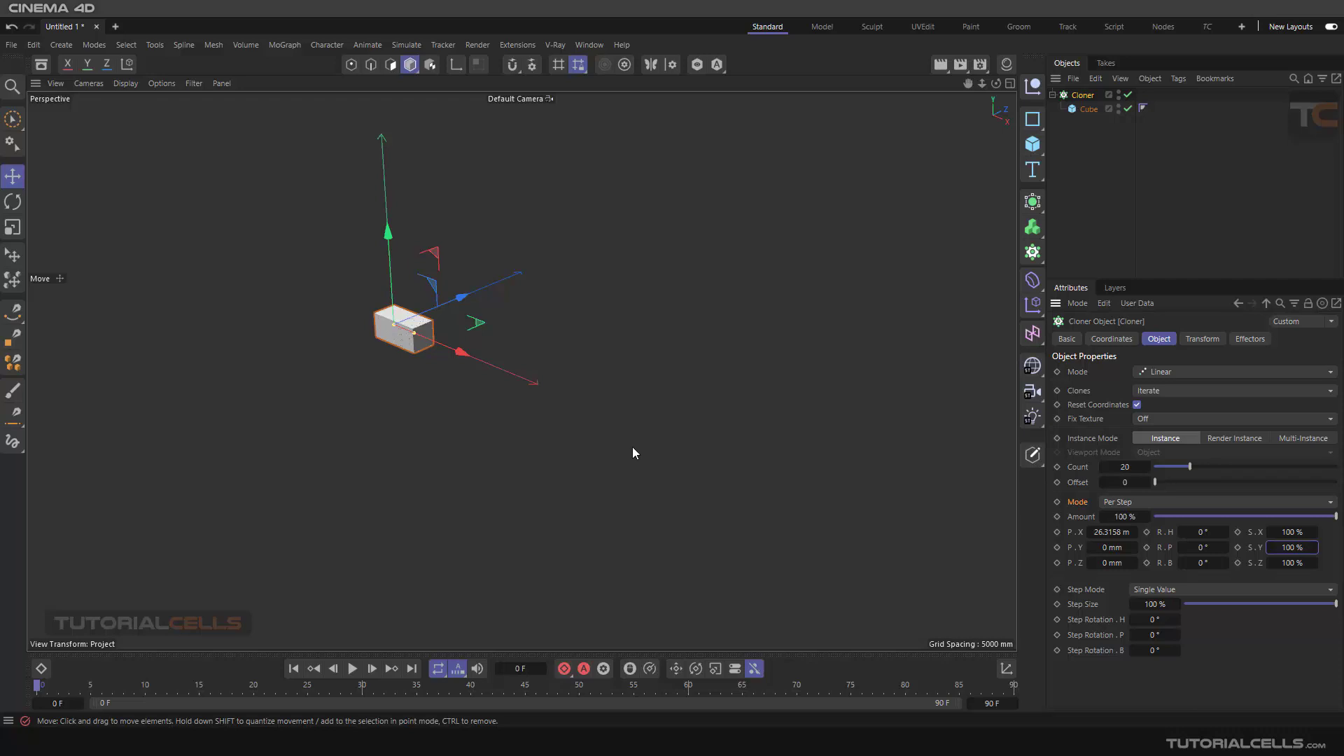
Increase the Cloner's X position to about 534 mm per step, keeping the Per Step mode
drag(1090, 532, 1260, 532)
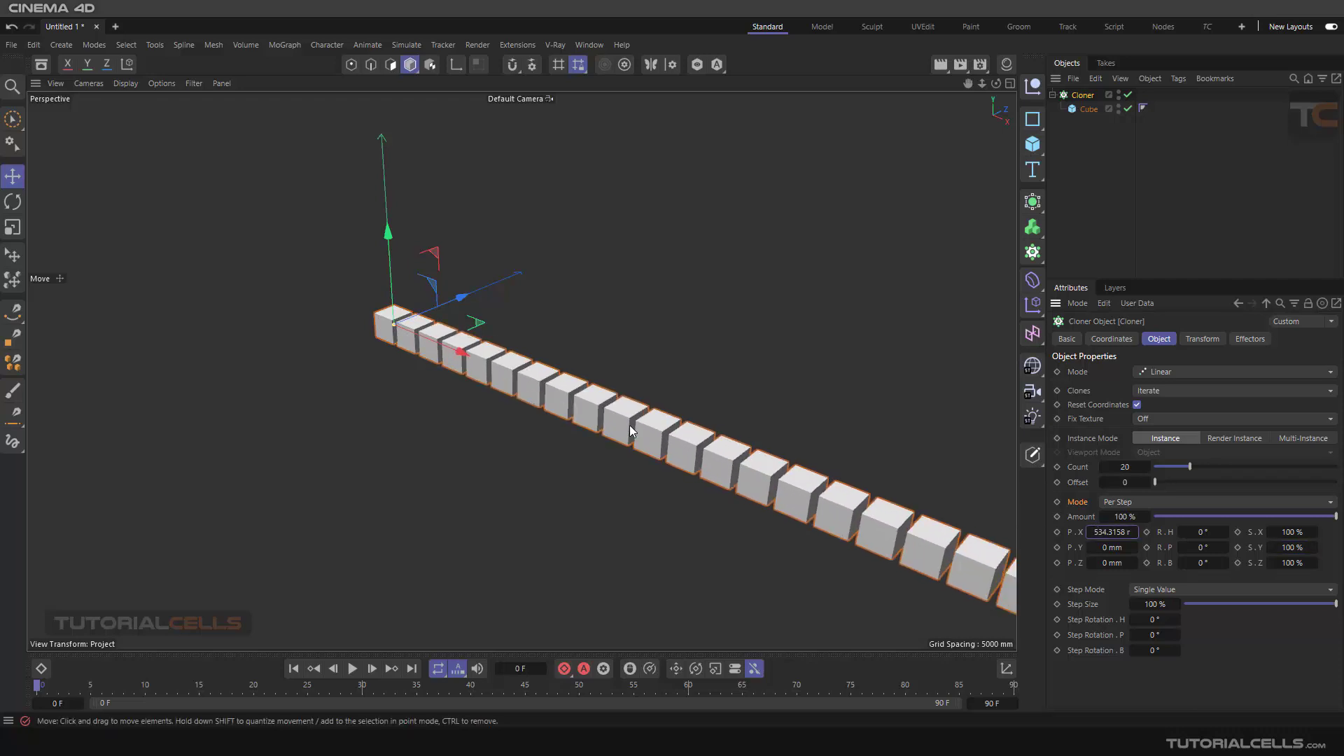
scroll(683, 316, down, 5)
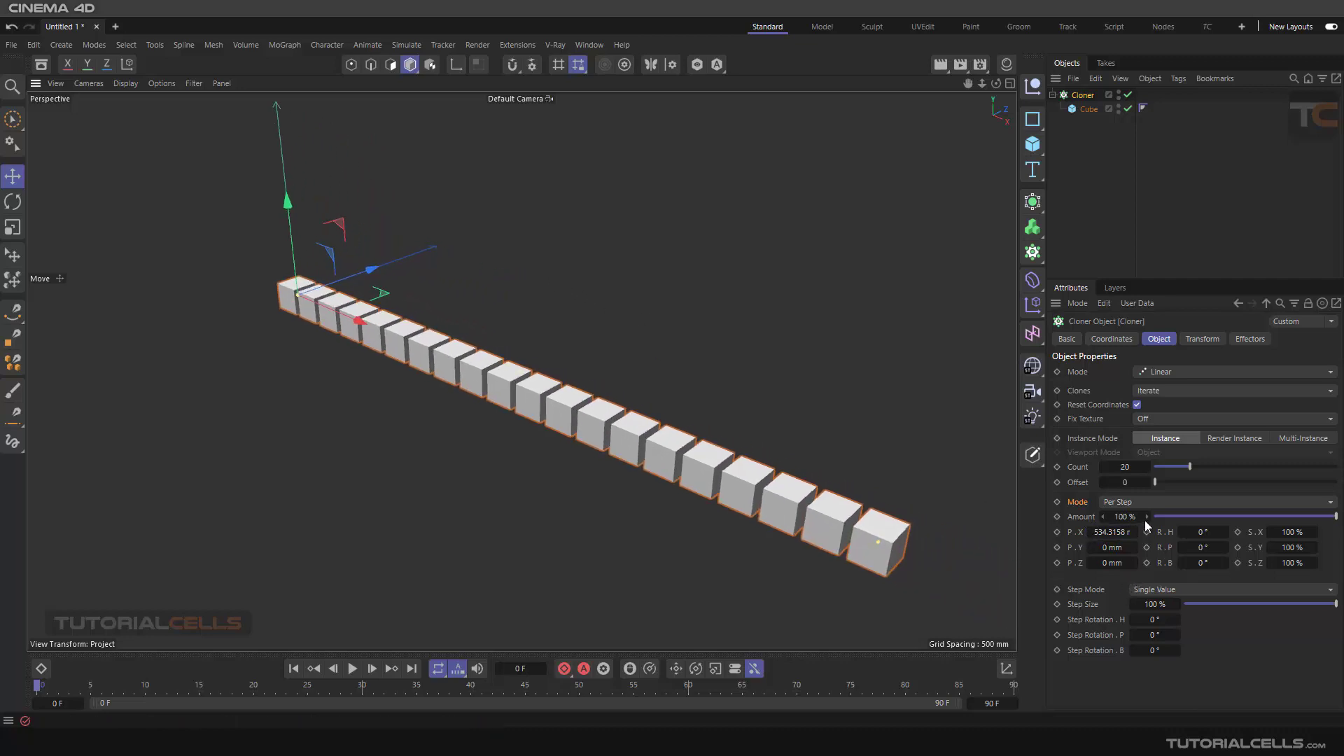
click(1128, 504)
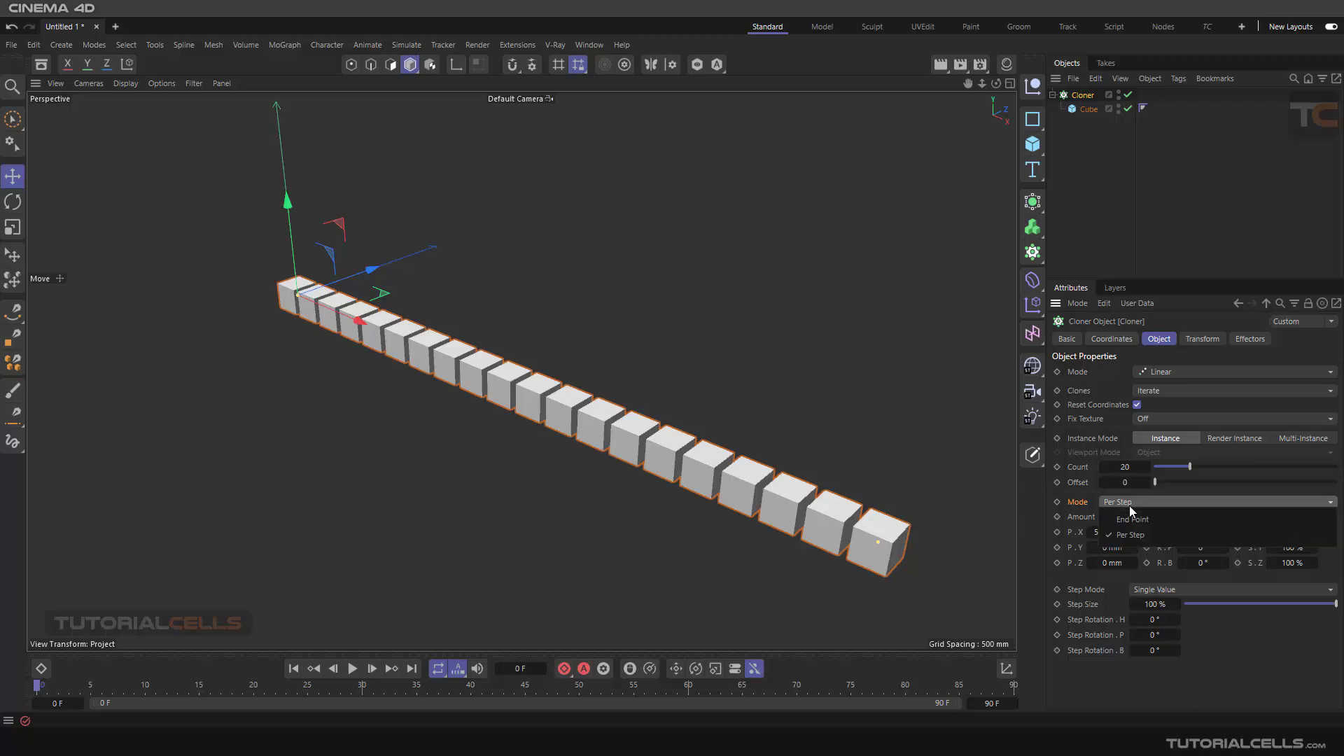
click(1130, 506)
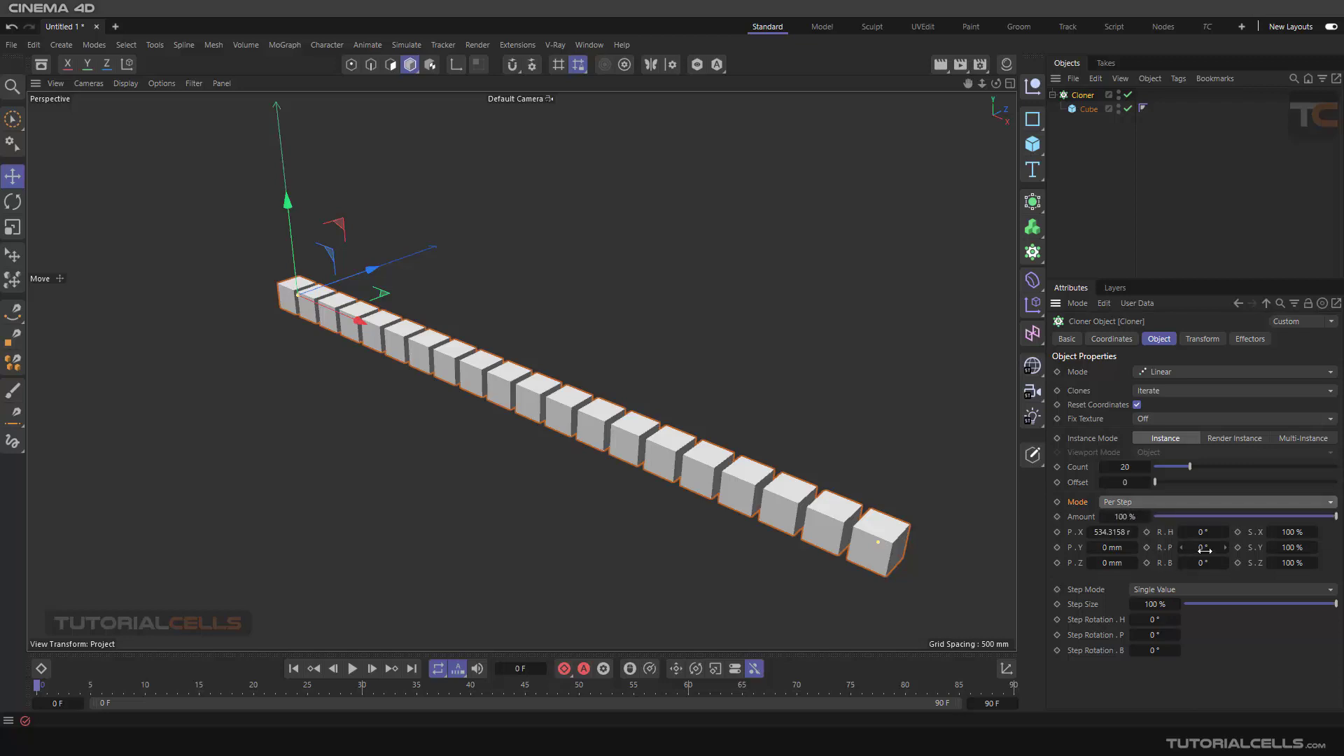
Set the Cloner's pitch rotation to 19° per step and switch the step mode to End Point
drag(1205, 551, 1233, 550)
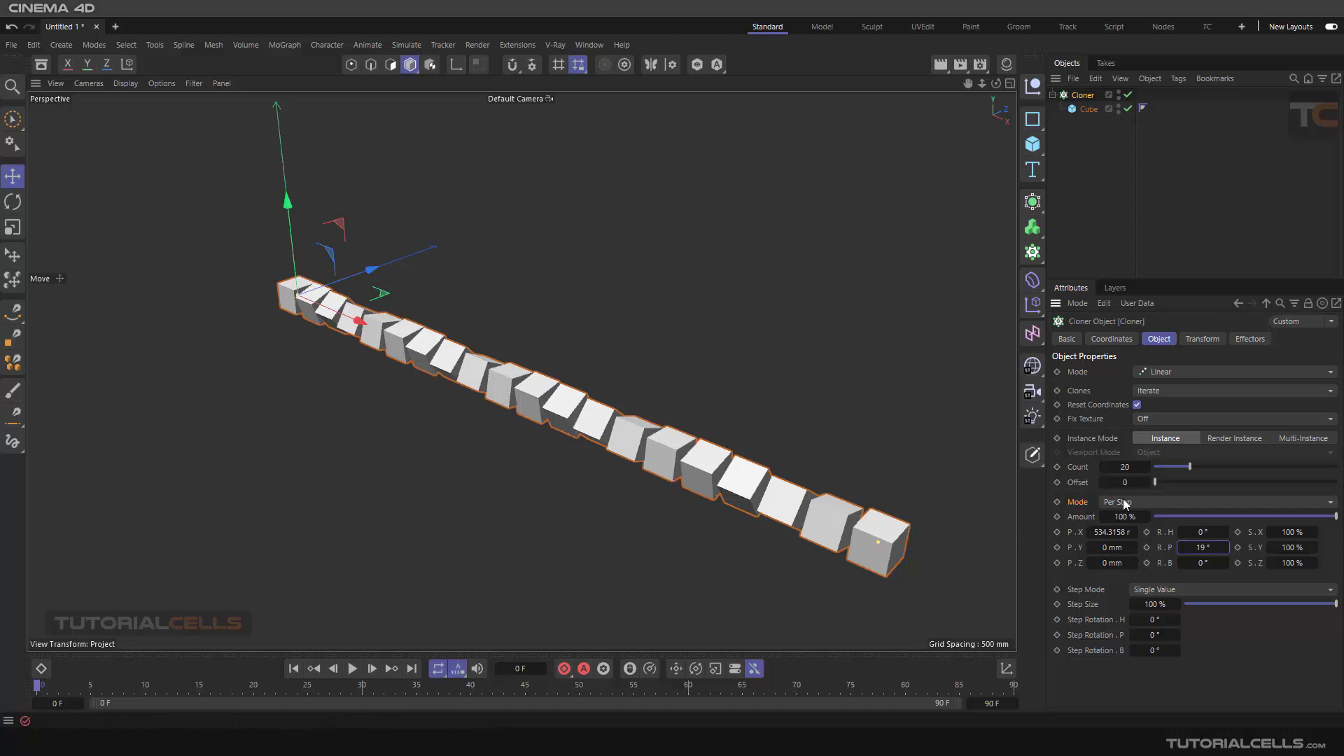
click(1154, 502)
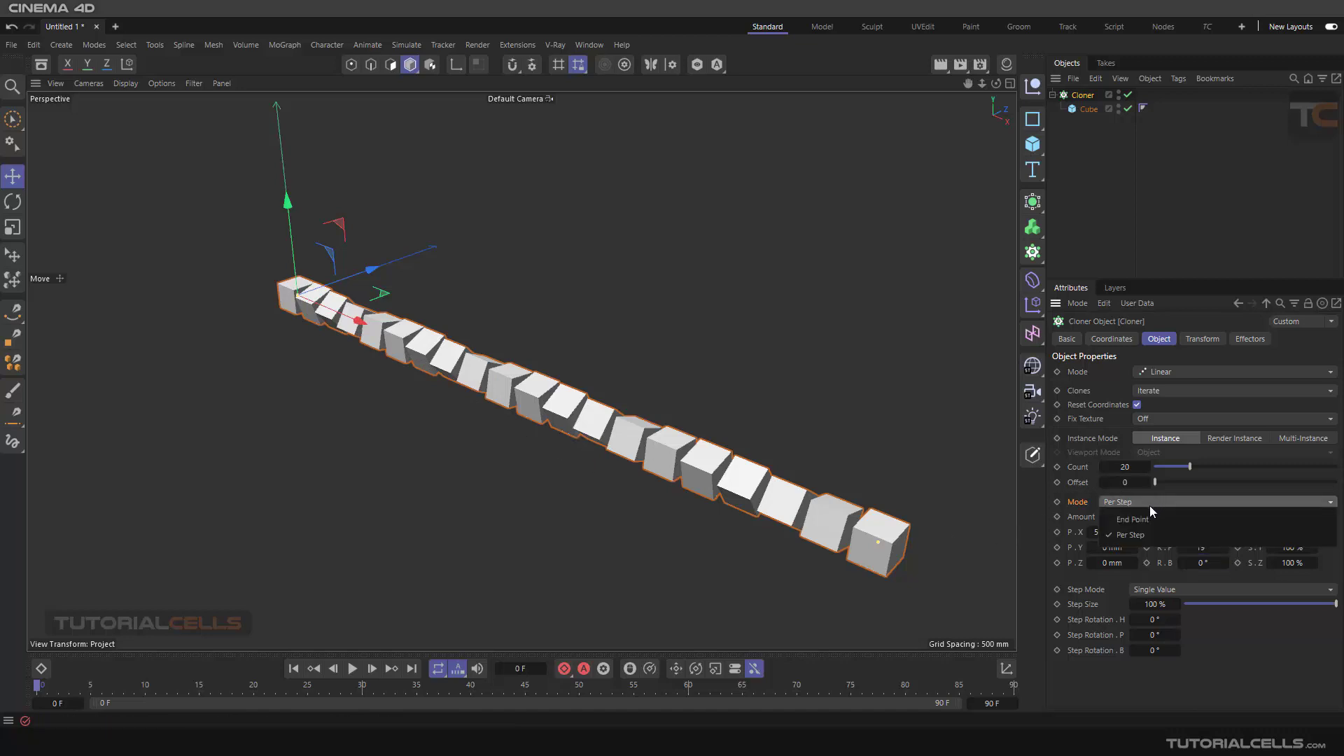
click(1134, 520)
Try End Point pitch rotations of 15° and 200° on the Cloner, and reset the pitch to 0°
click(1203, 548)
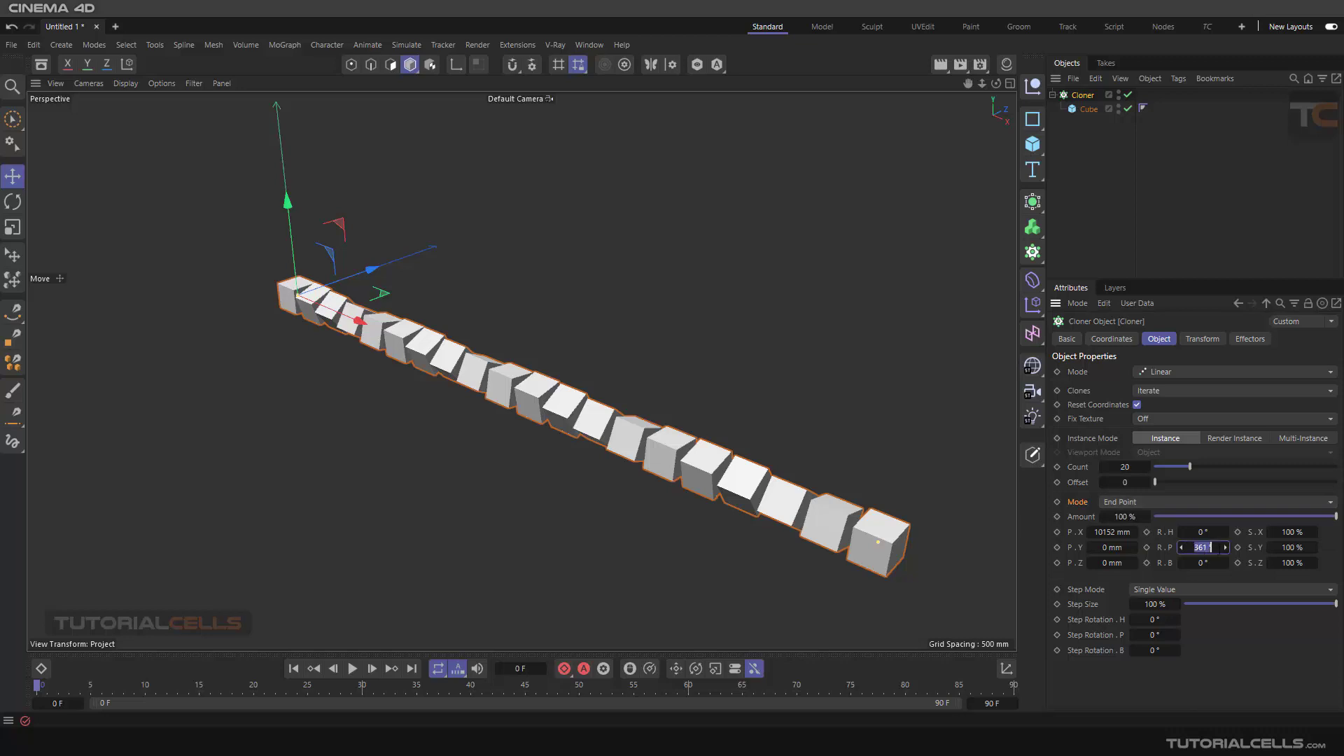
text(15)
key(Return)
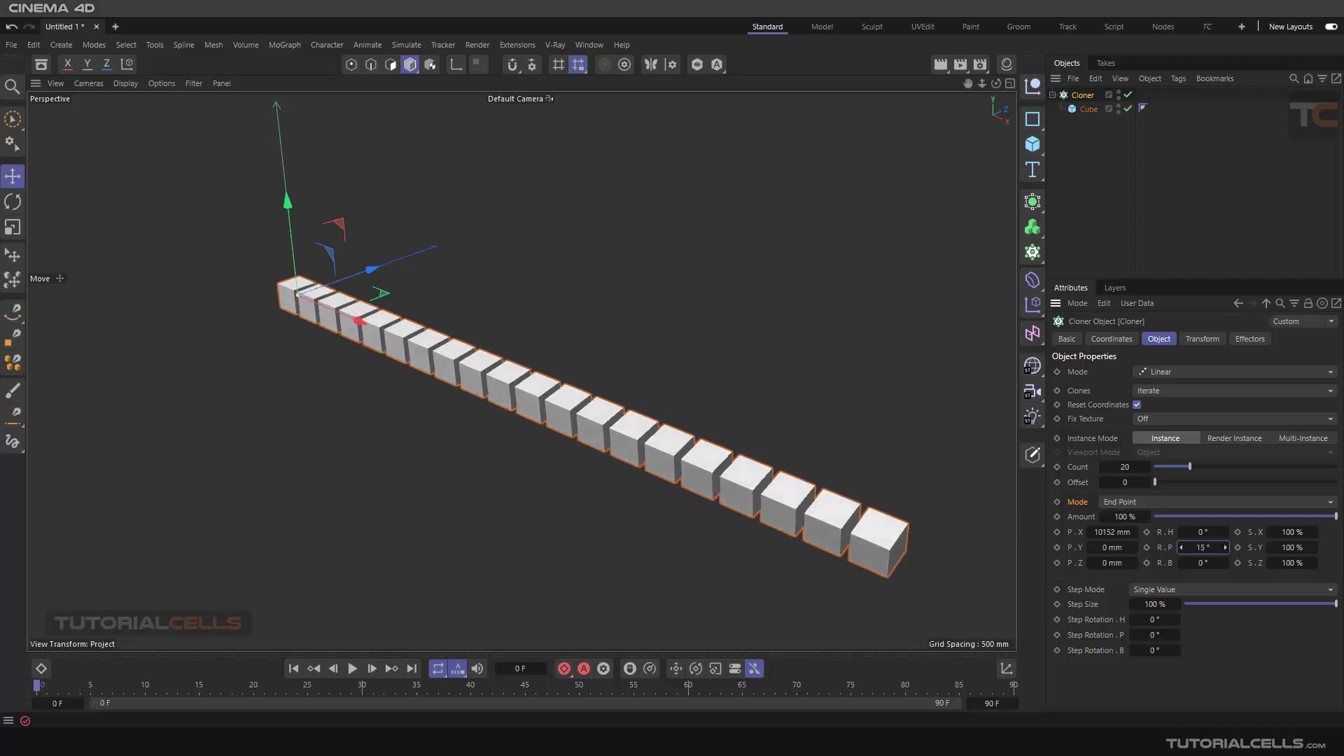
drag(1225, 547, 1322, 548)
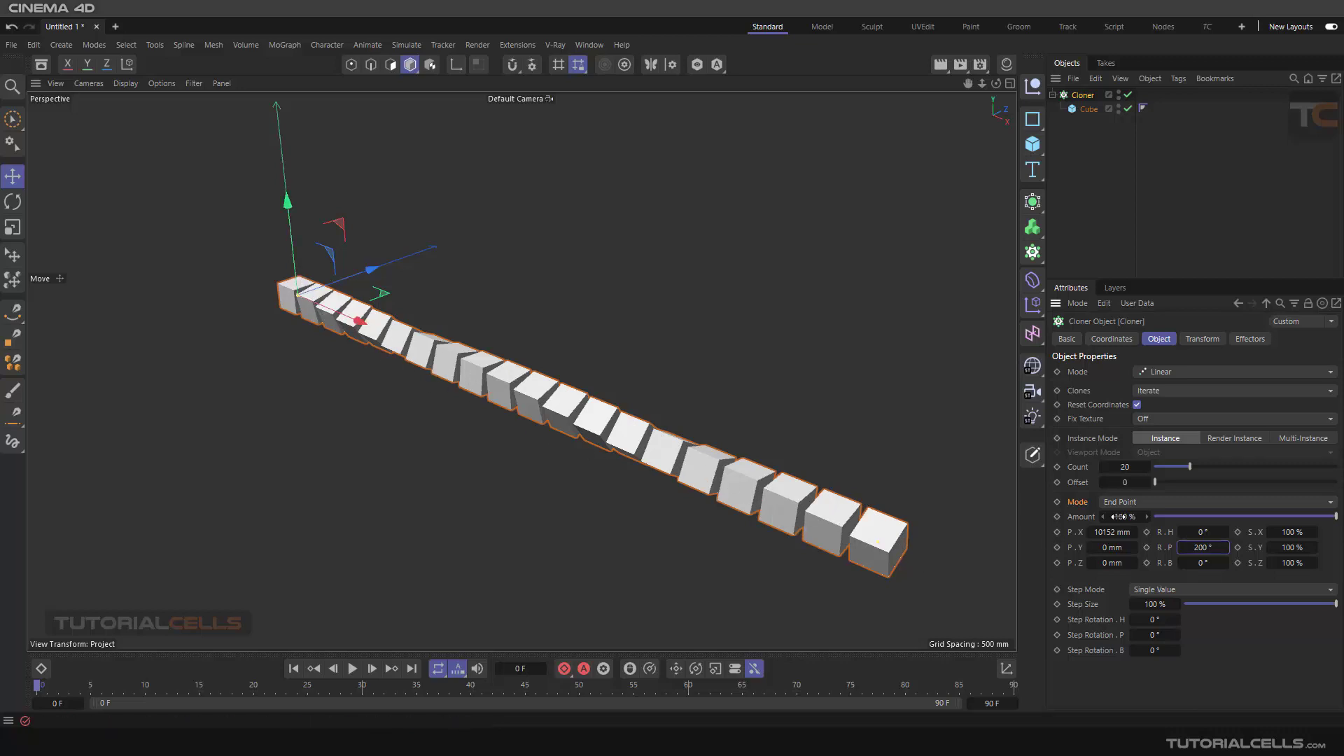
right_click(1225, 549)
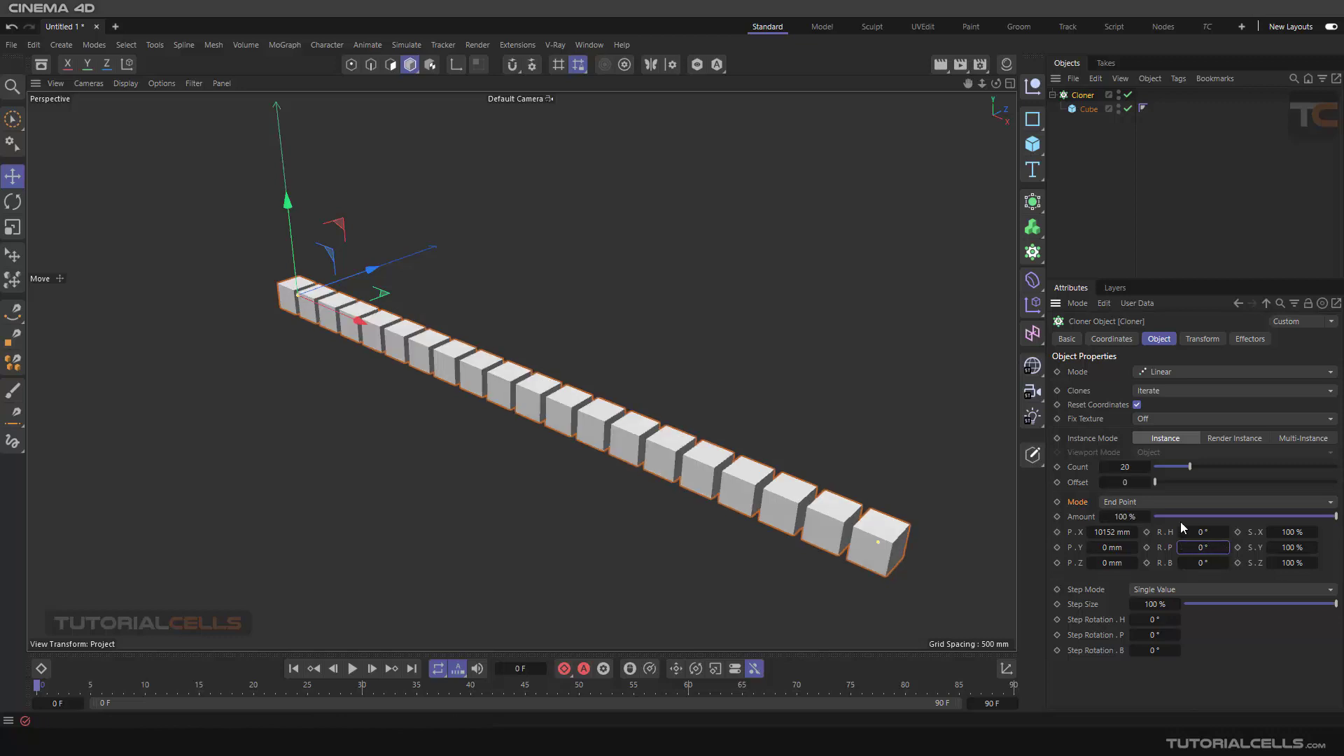
Switch the Cloner's step mode to Per Step, try a 16° pitch rotation per step, and reset the pitch to 0°
click(1148, 504)
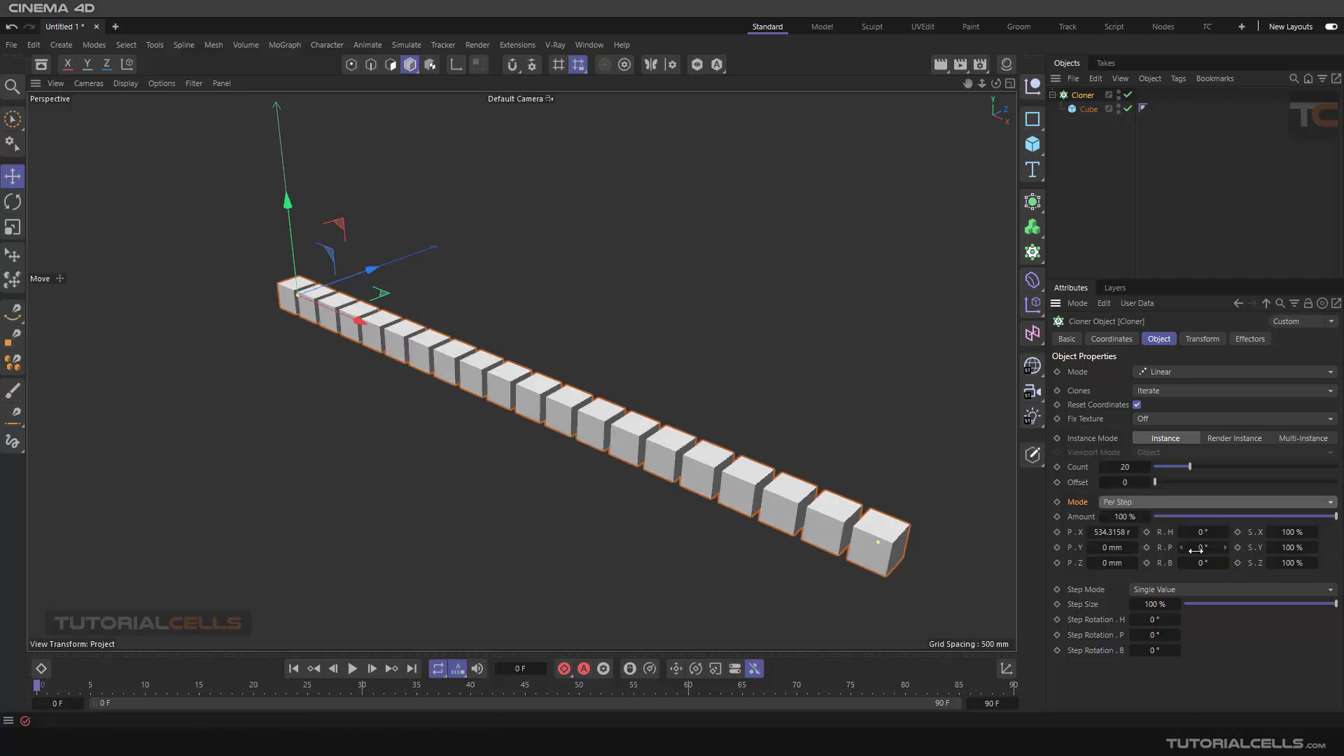
drag(1203, 548, 1225, 547)
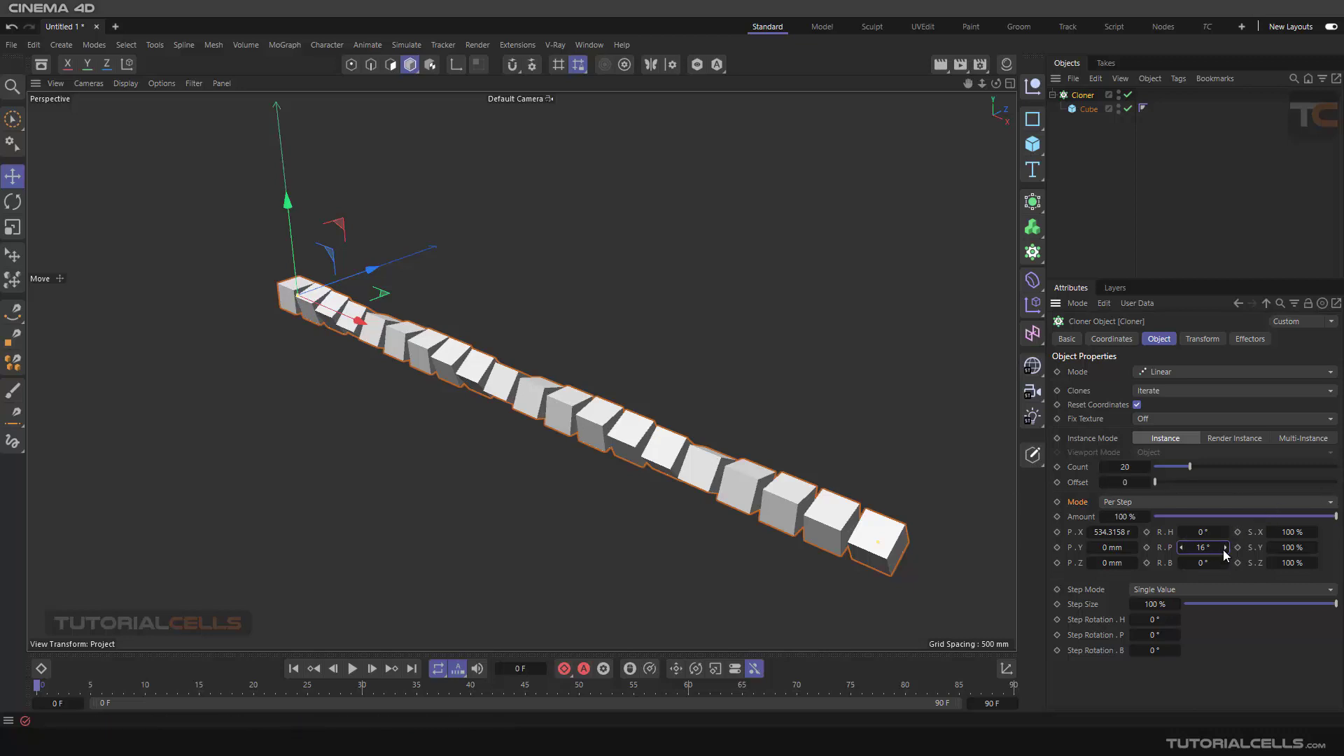
drag(1225, 554, 1224, 549)
click(1107, 503)
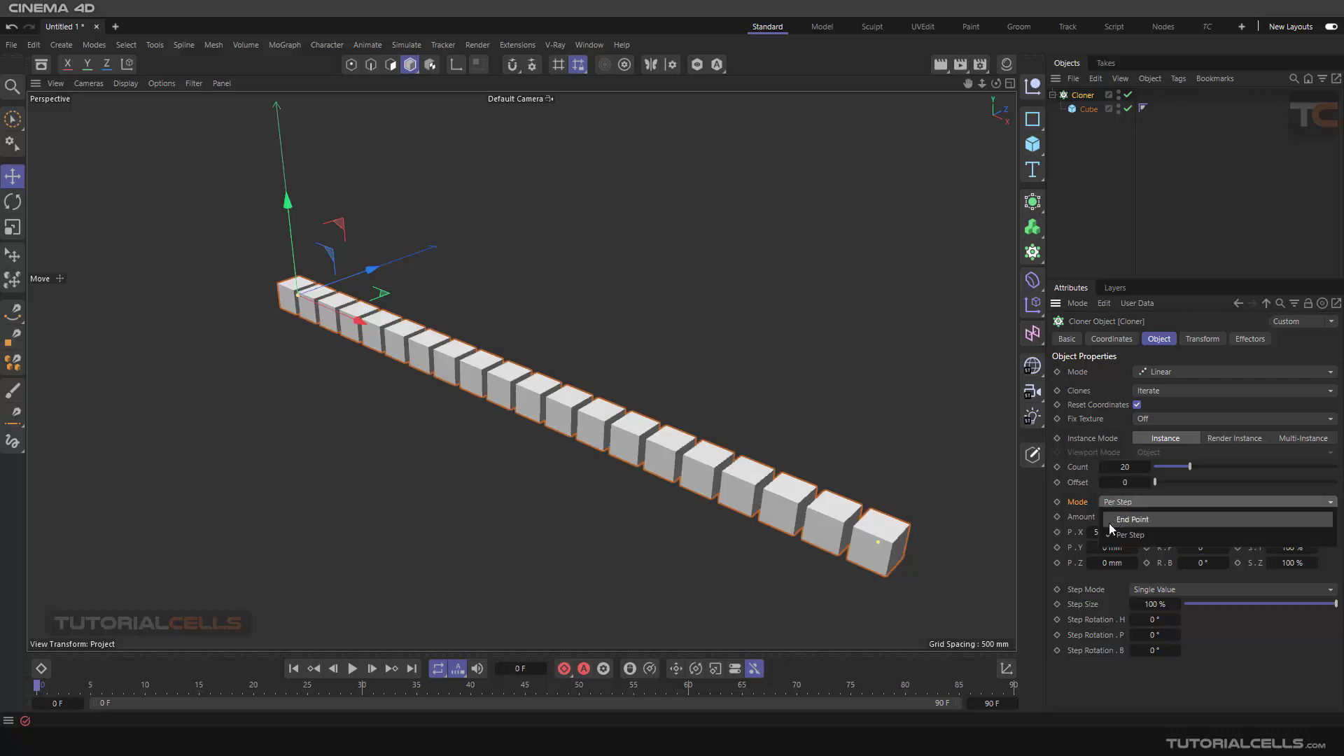
click(269, 332)
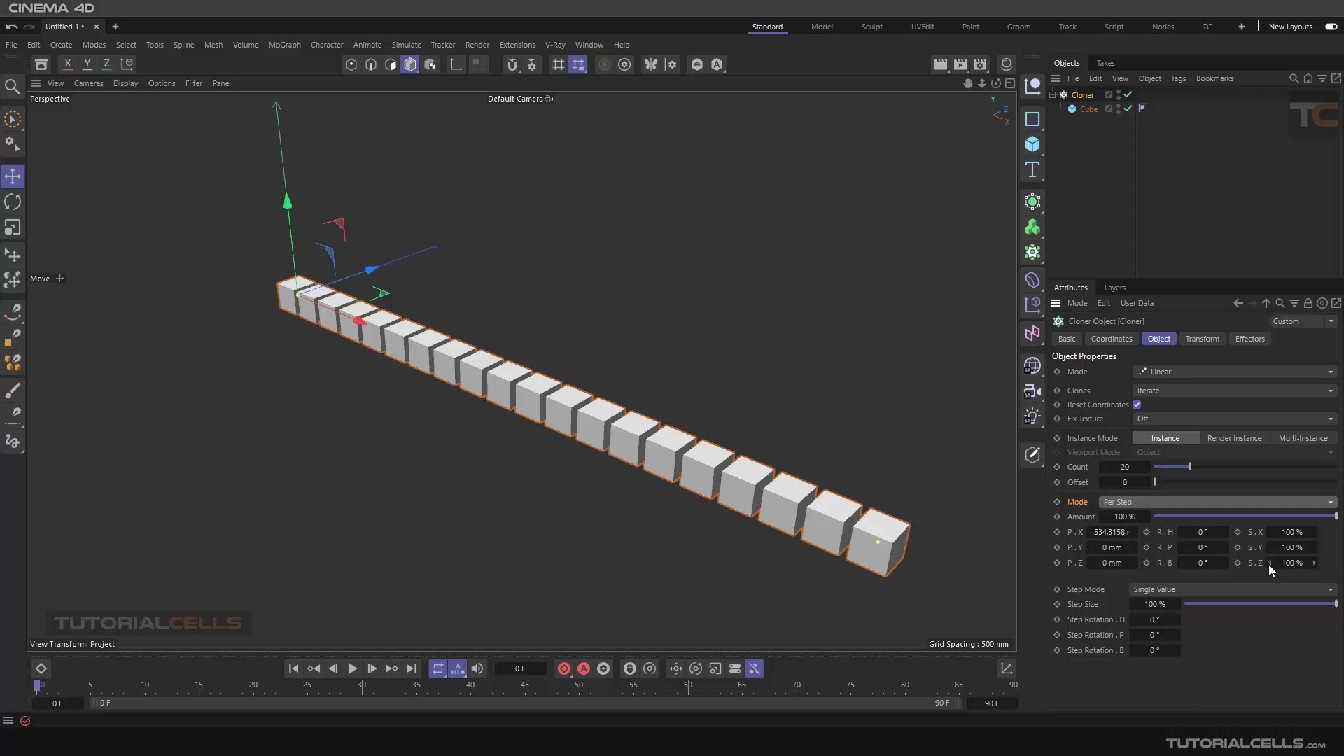
Try a larger Y scale per step on the Cloner, and reset the Y scale to 100%
drag(1241, 548, 1314, 553)
click(1293, 547)
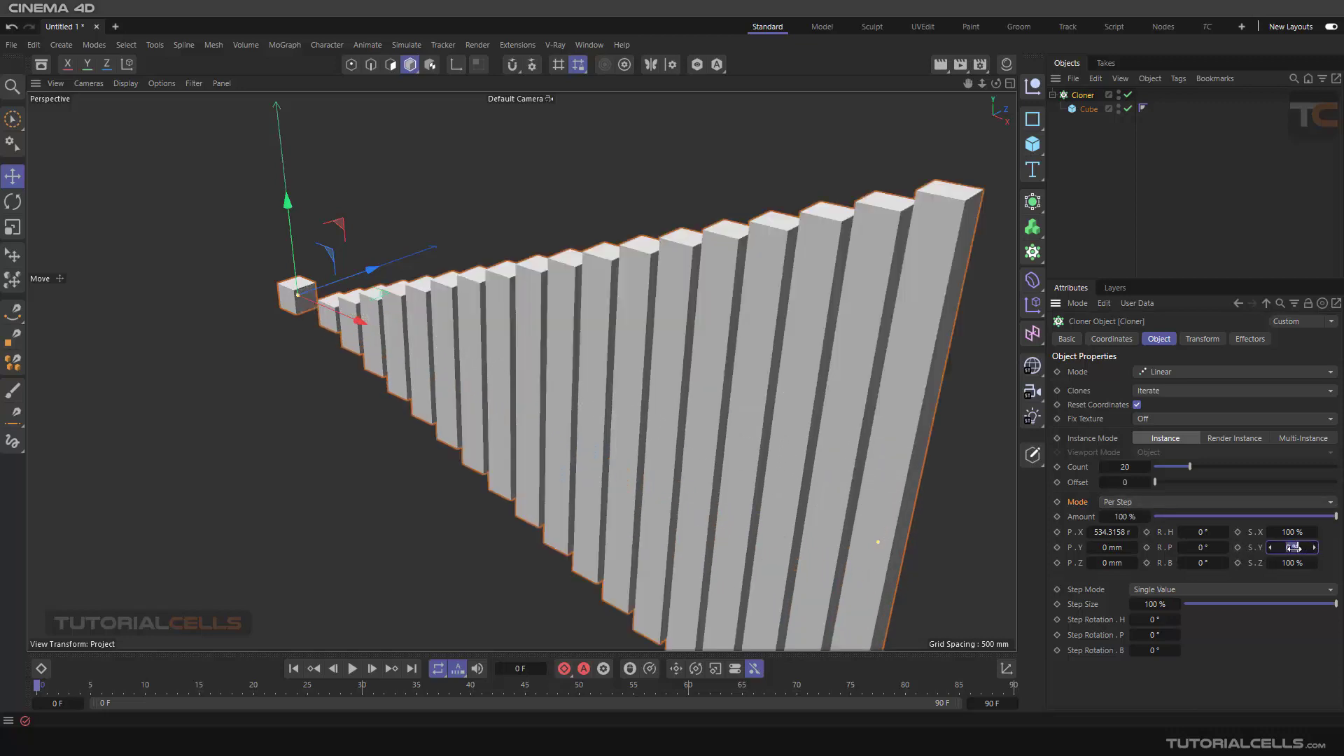
text(100)
key(Return)
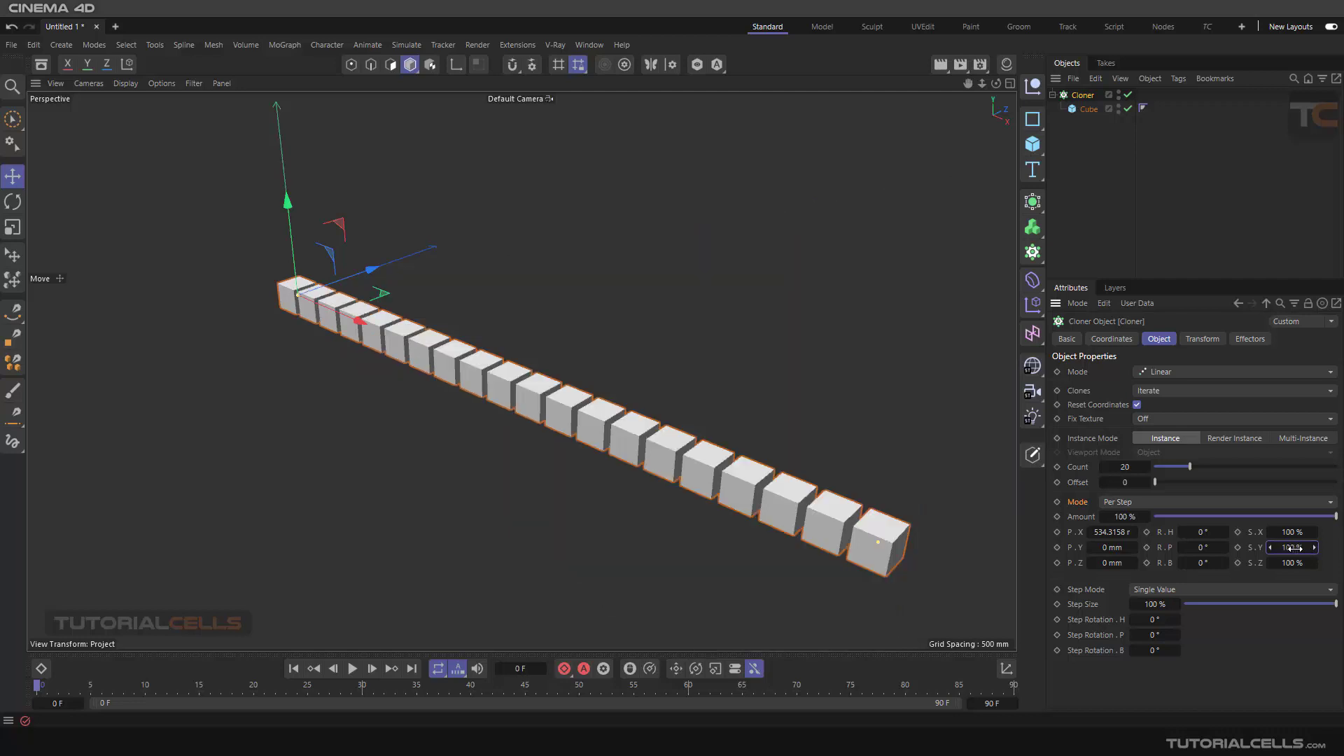
Switch the Cloner to End Point mode, try Y scales of 752% and 0%, and reset the Y scale to 100%
click(1144, 501)
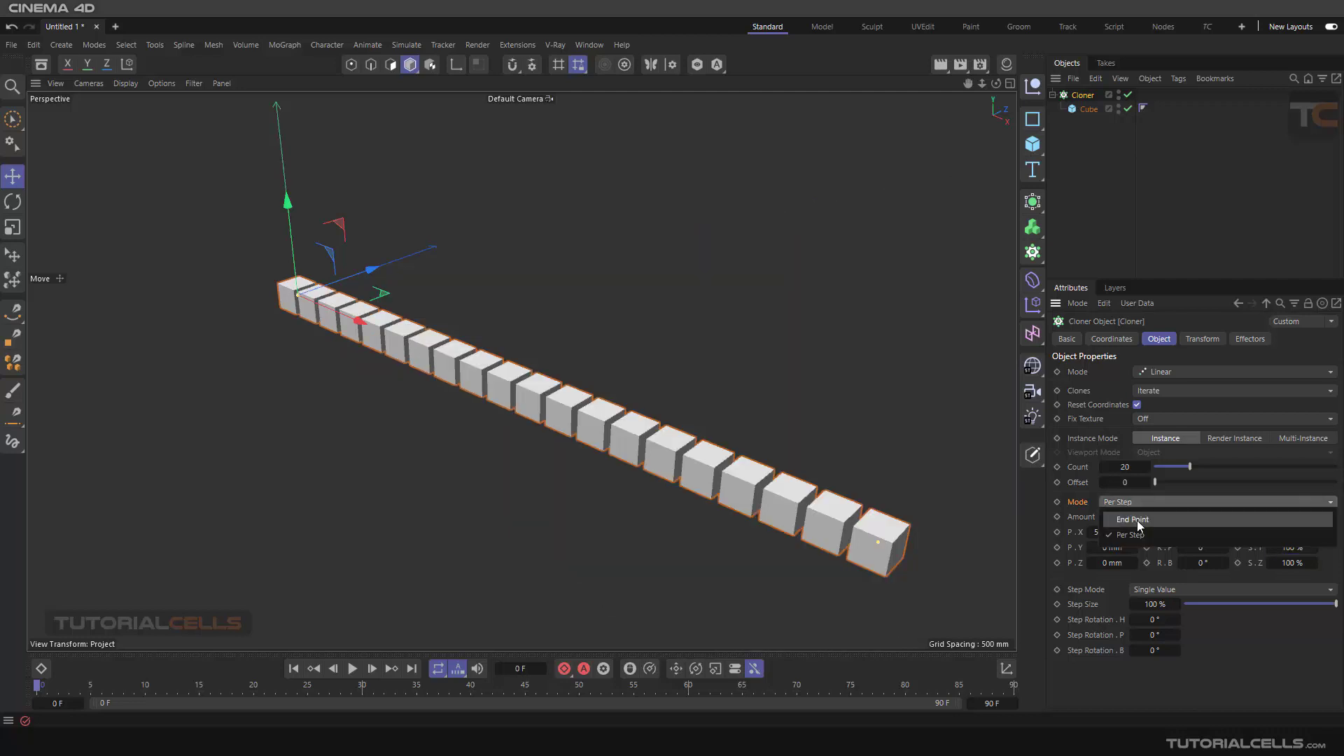
click(1132, 520)
drag(1270, 547, 1335, 547)
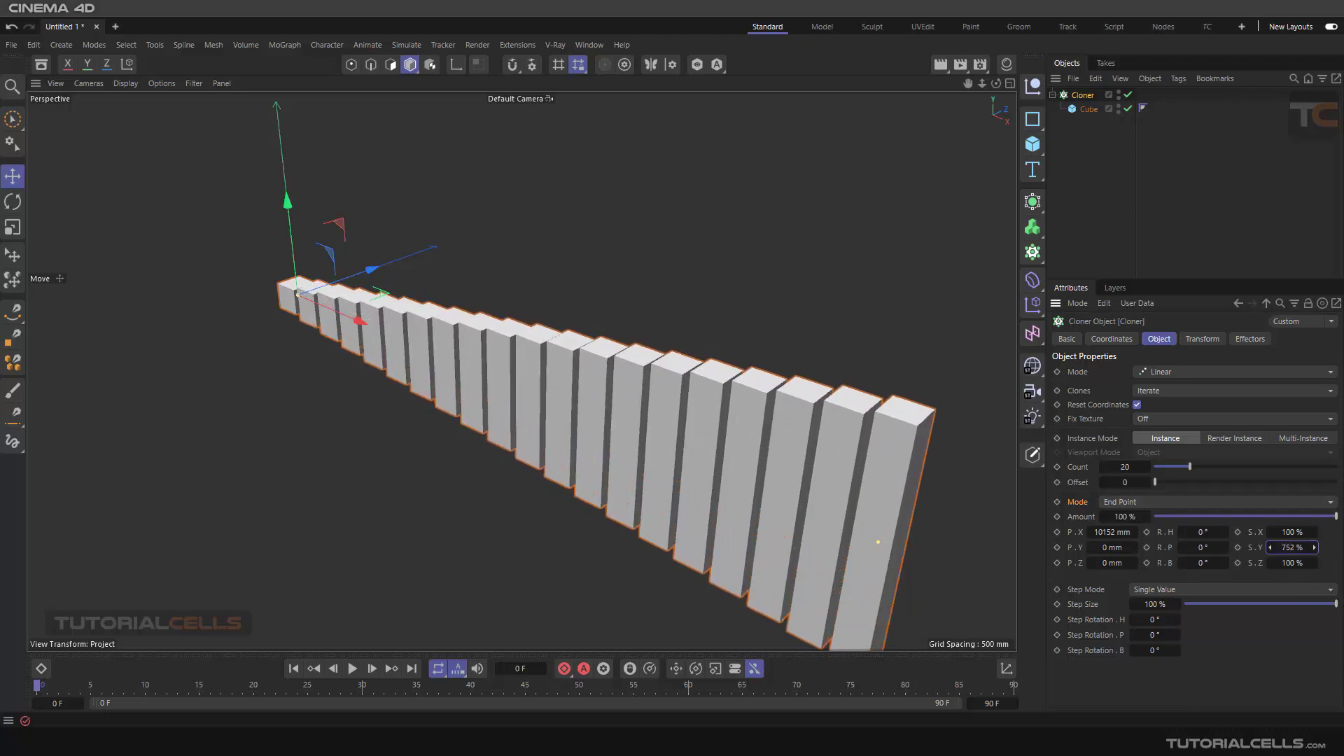
double_click(1289, 547)
text(0)
key(Return)
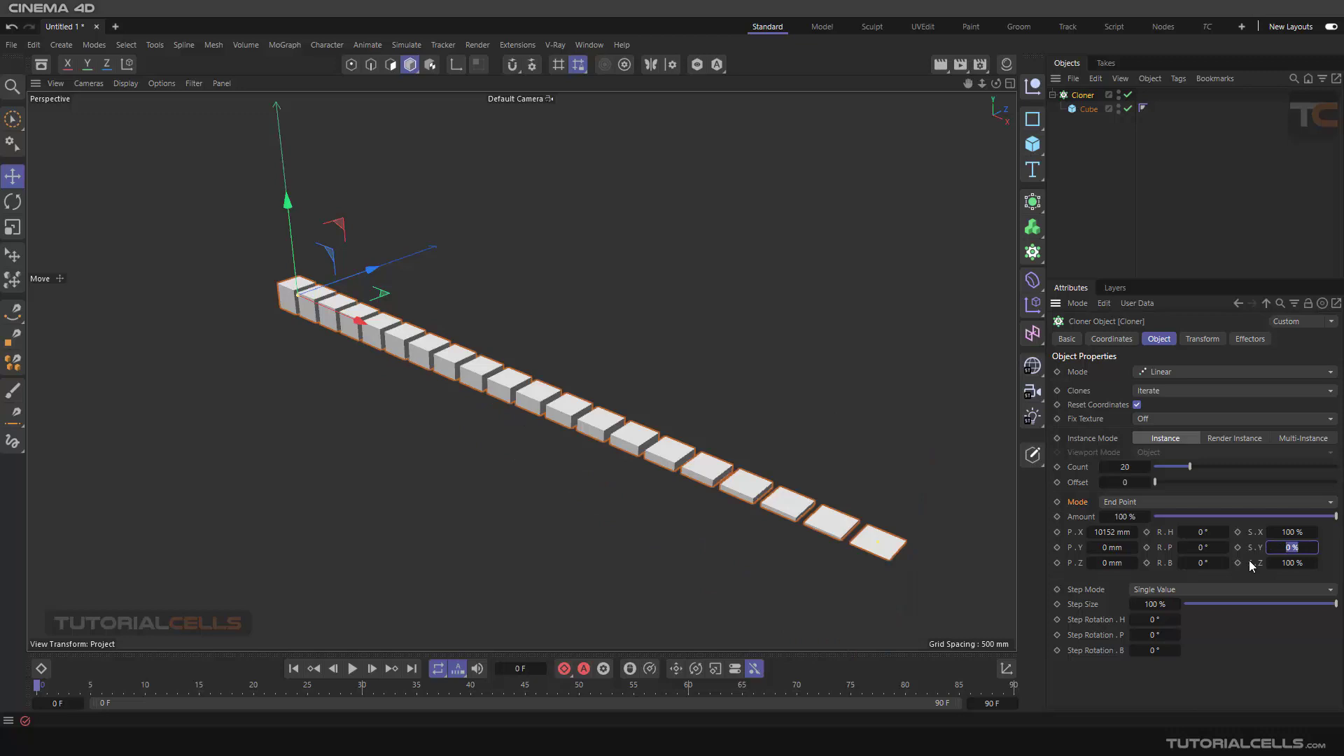
text(100)
key(Return)
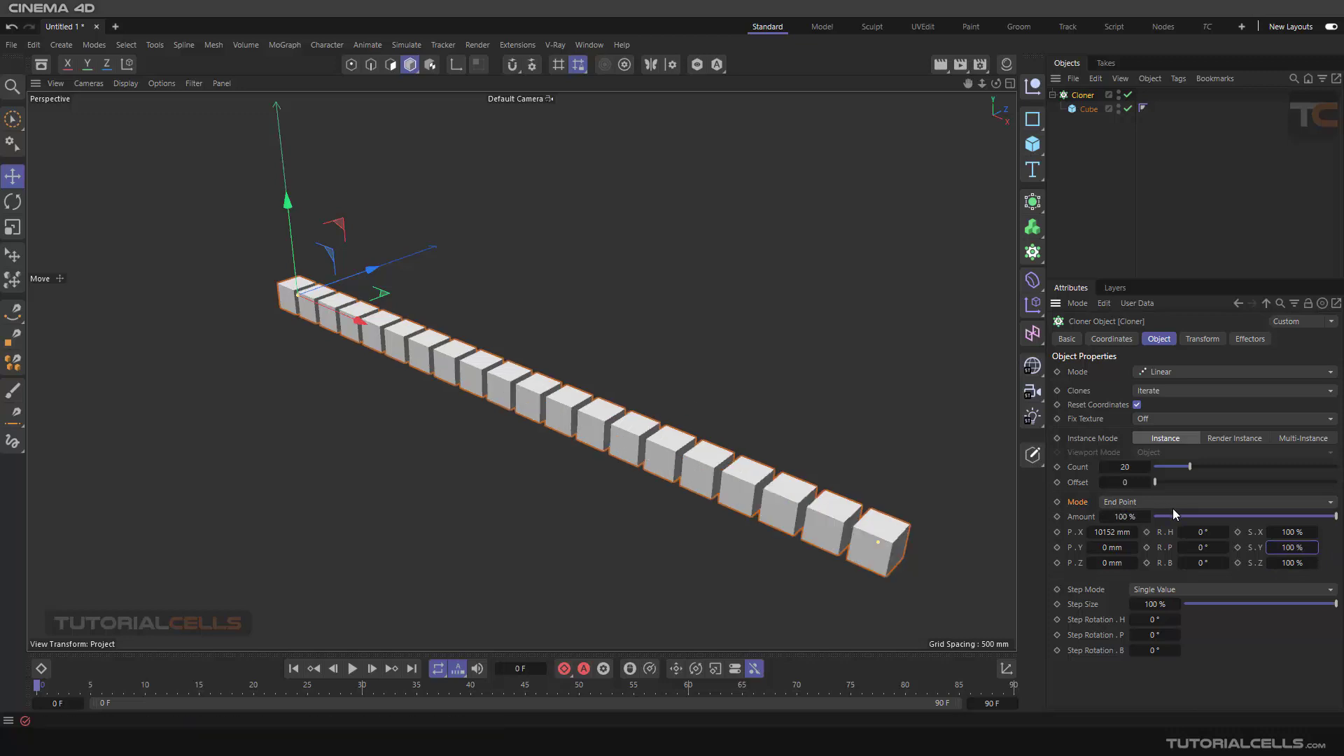
Try an End Point X scale of 108%, and reset the X scale to 100% in Per Step mode
mouse_move(1285, 534)
mouse_down()
mouse_move(1330, 533)
mouse_move(1291, 534)
mouse_up()
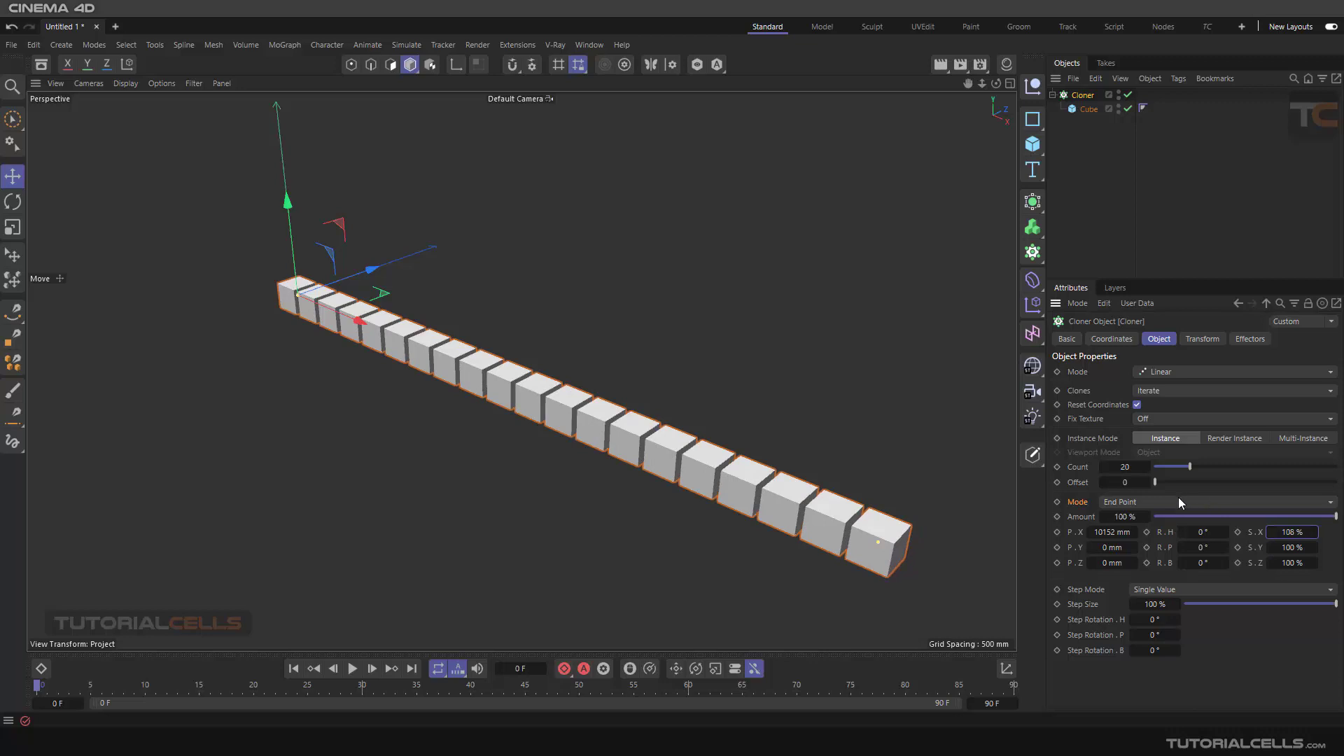
click(1178, 499)
click(1149, 538)
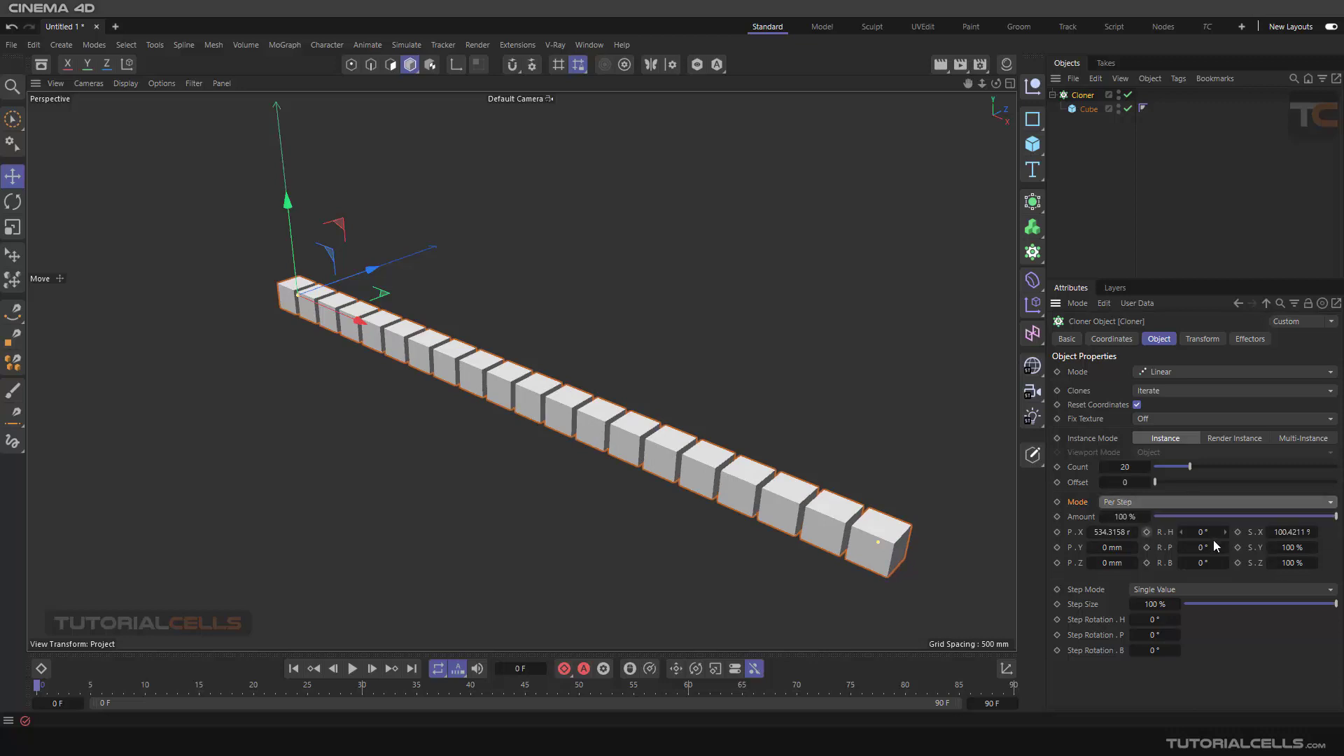
click(1312, 532)
text(100)
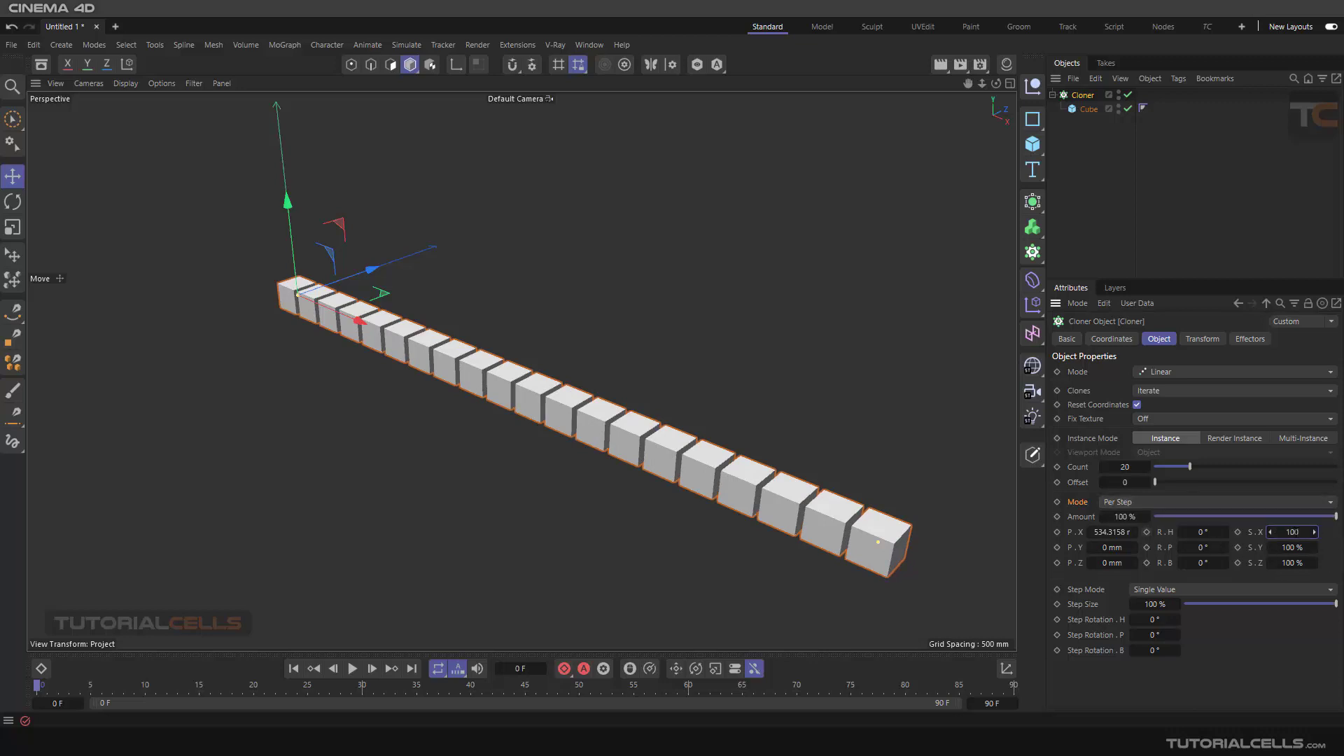
key(Return)
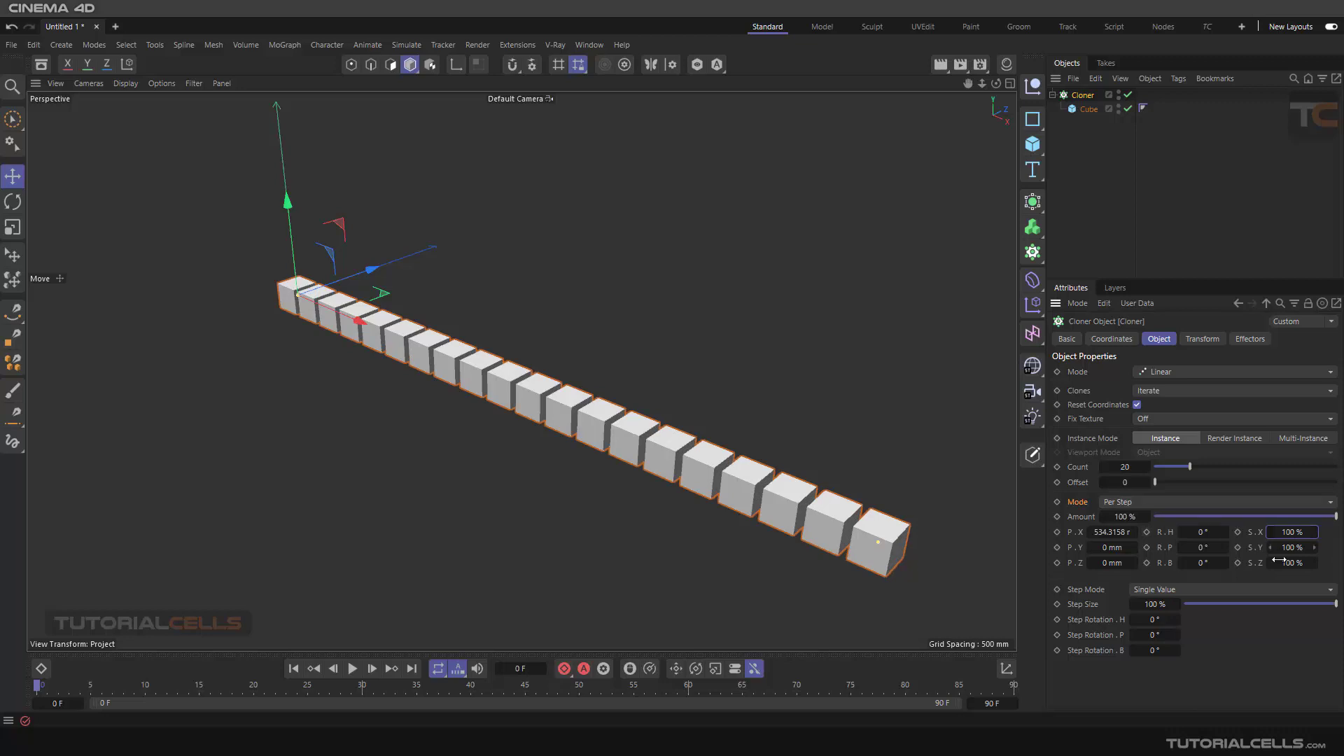
Try an X scale of 95% per step on the Cloner, and reset the X scale to 100%
mouse_move(1289, 532)
mouse_down()
mouse_move(1316, 532)
mouse_move(1295, 532)
mouse_up()
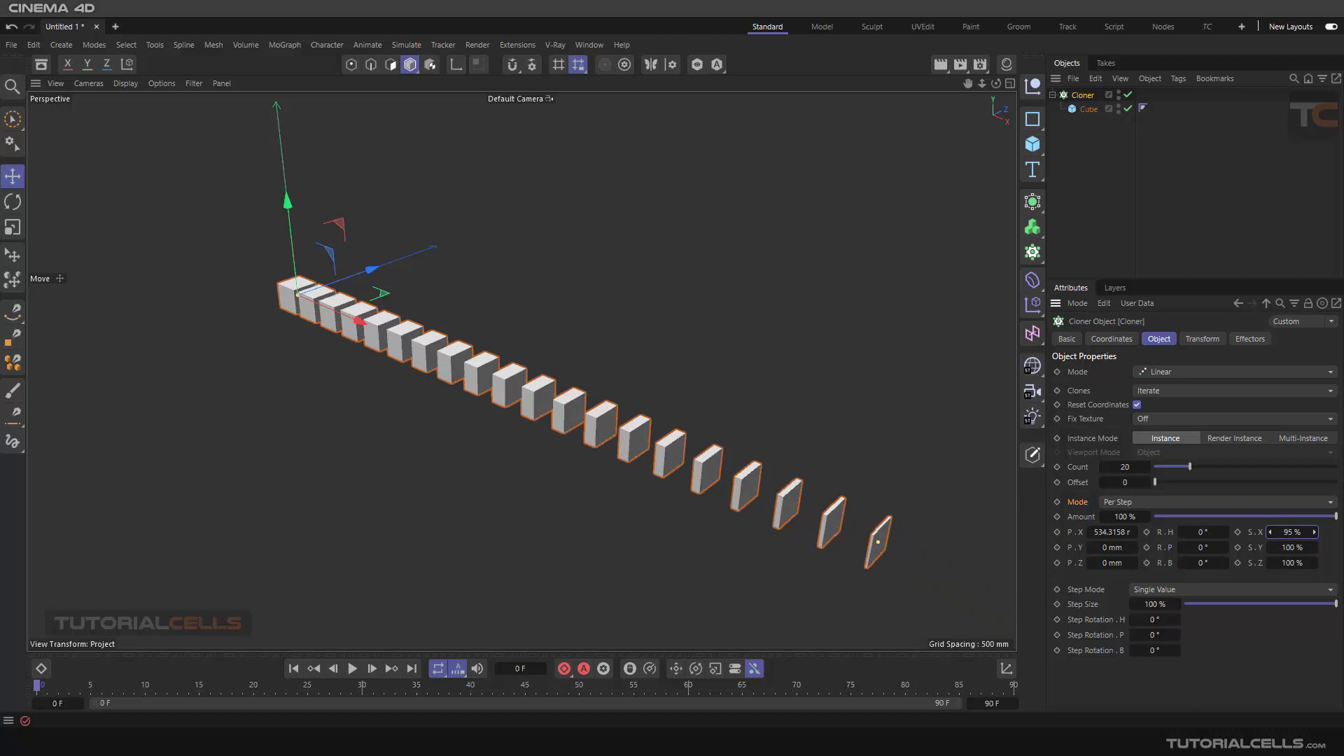
double_click(1294, 532)
text(100)
key(Return)
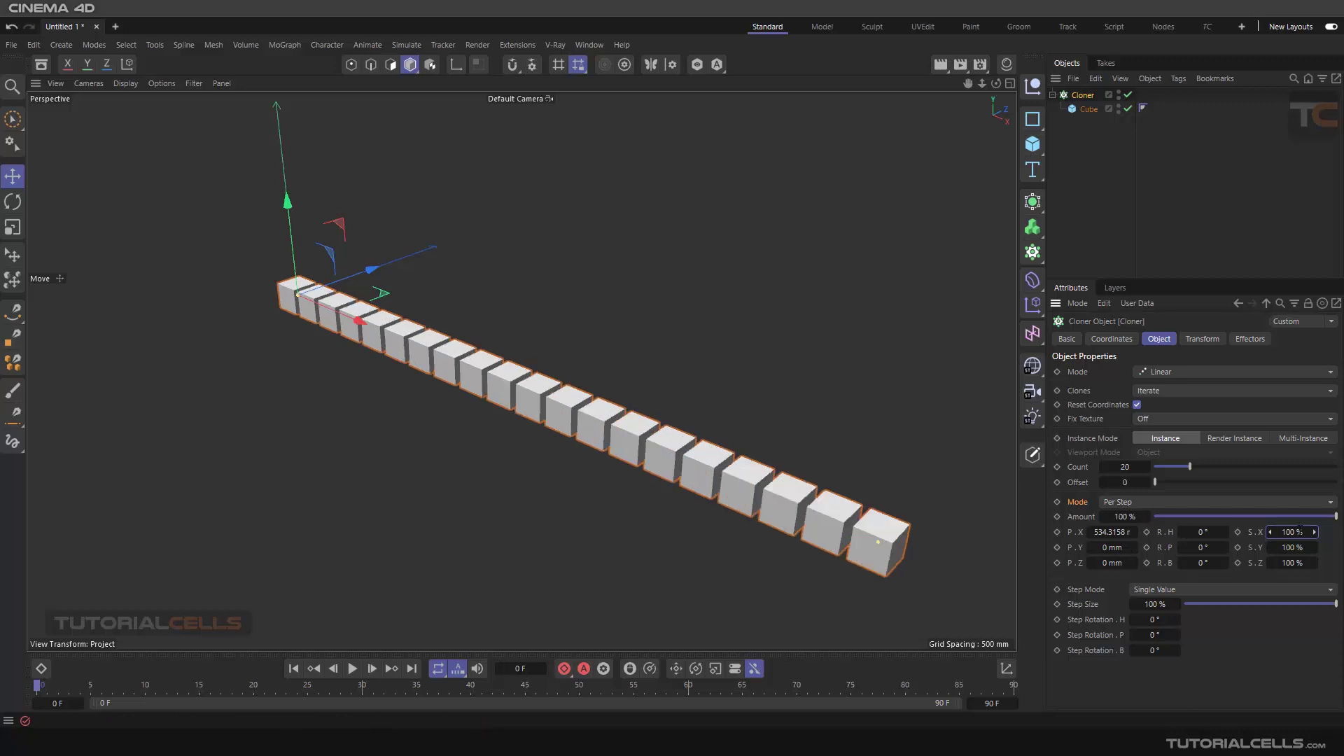
Switch the Cloner to End Point mode, try an X scale of 28%, and reset the X scale to 100%
click(1168, 502)
click(1146, 523)
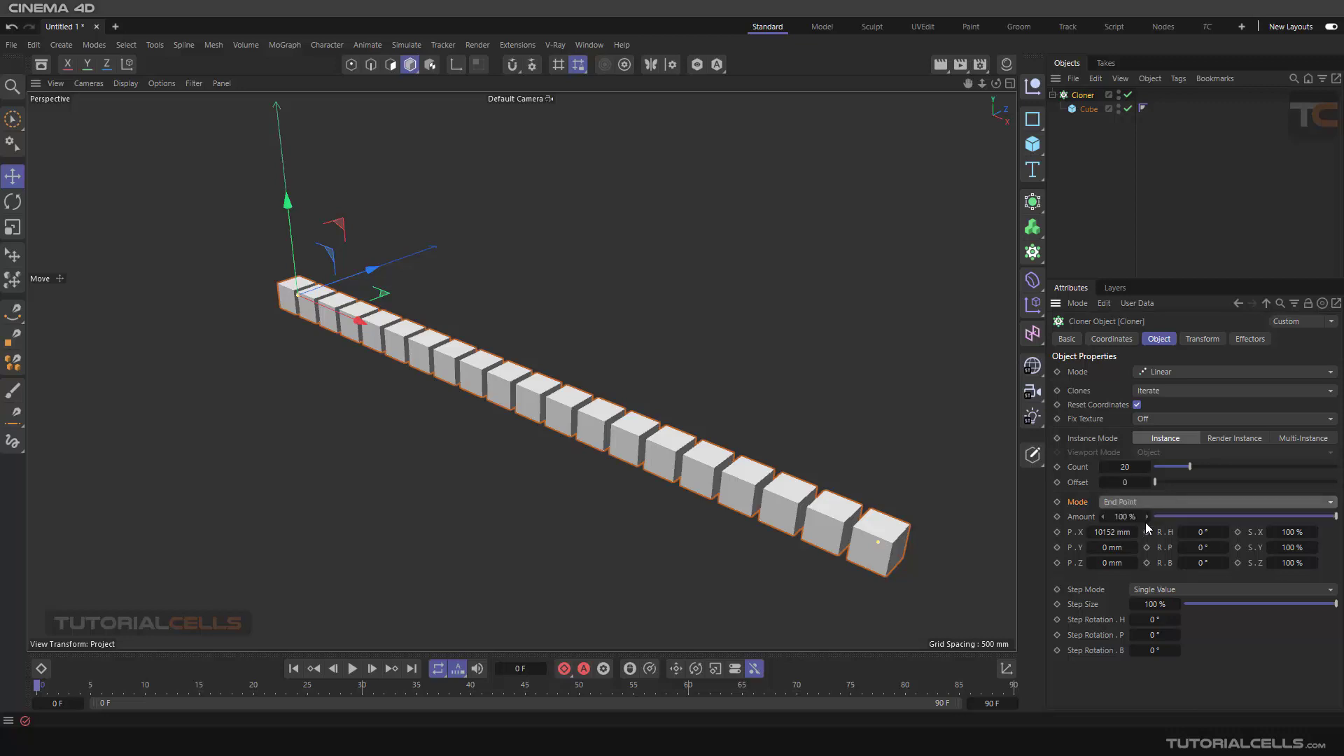
mouse_move(1294, 532)
mouse_down()
mouse_move(1330, 532)
mouse_move(1267, 532)
mouse_up()
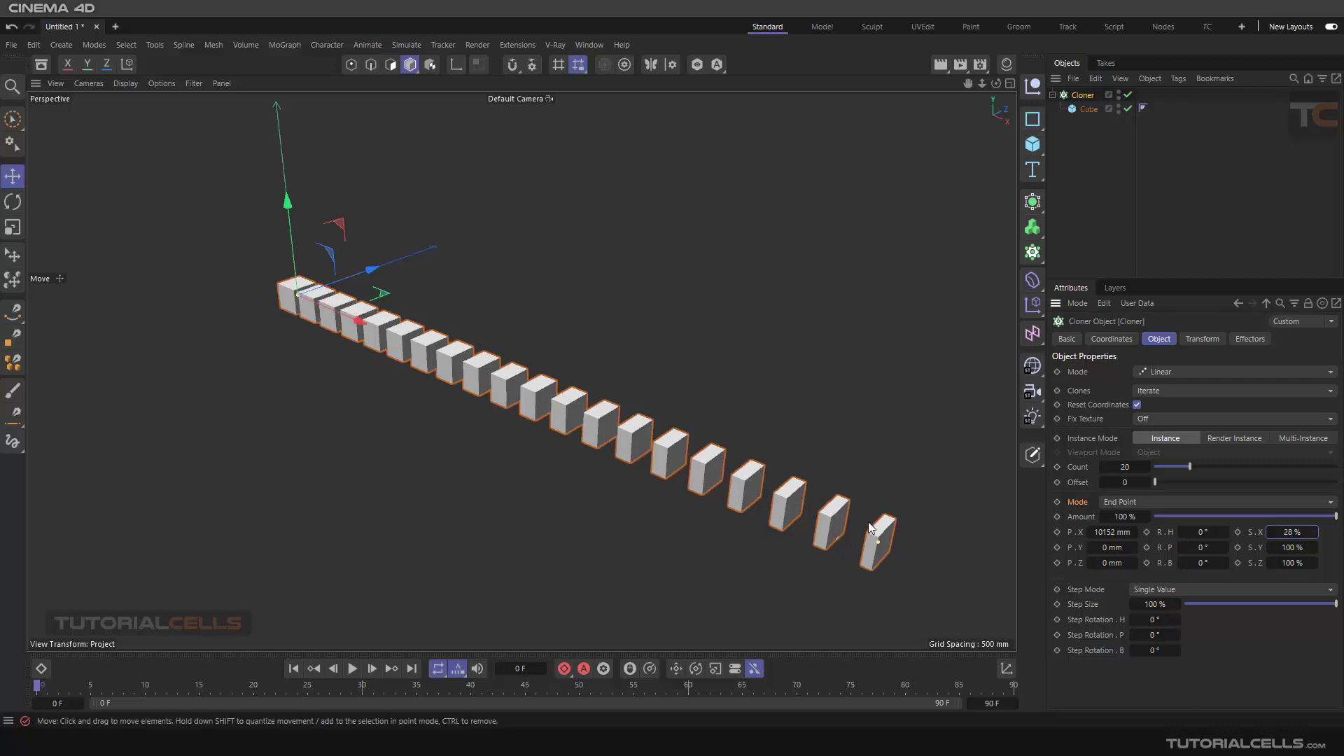
double_click(1281, 527)
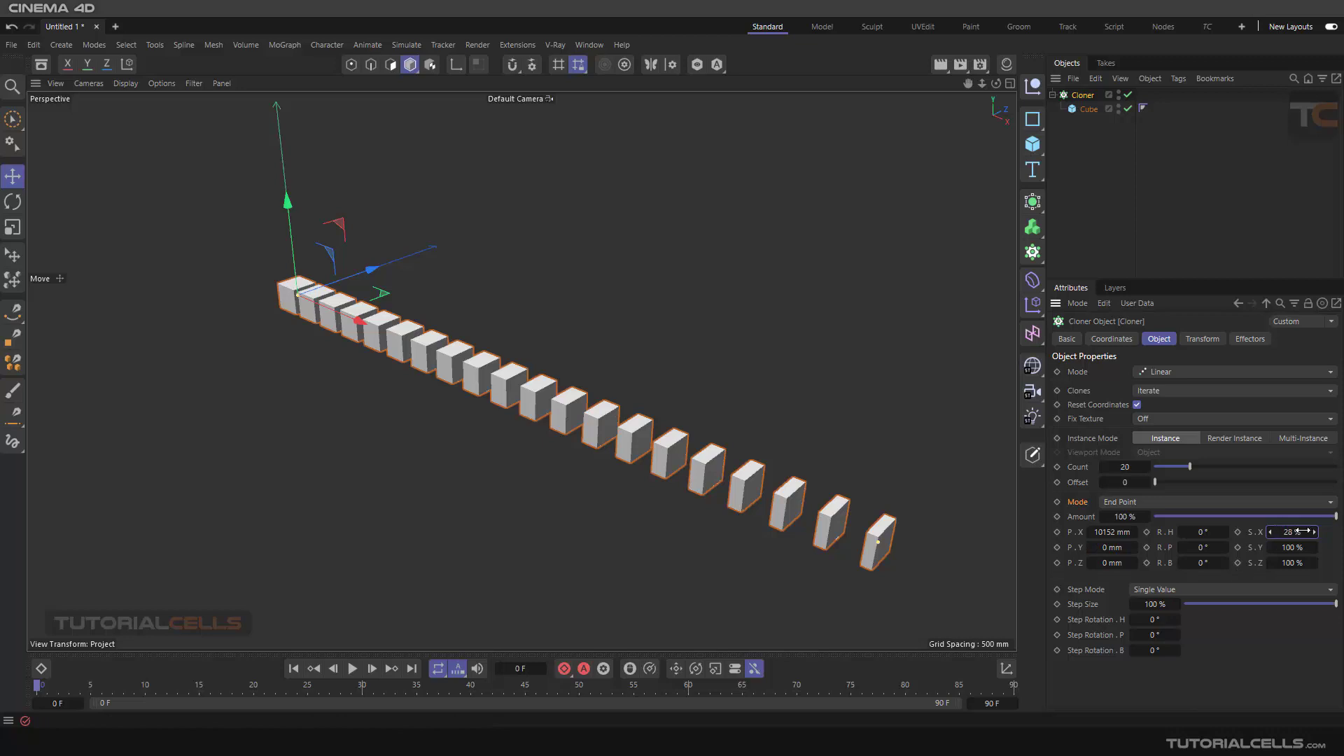
text(100)
key(Return)
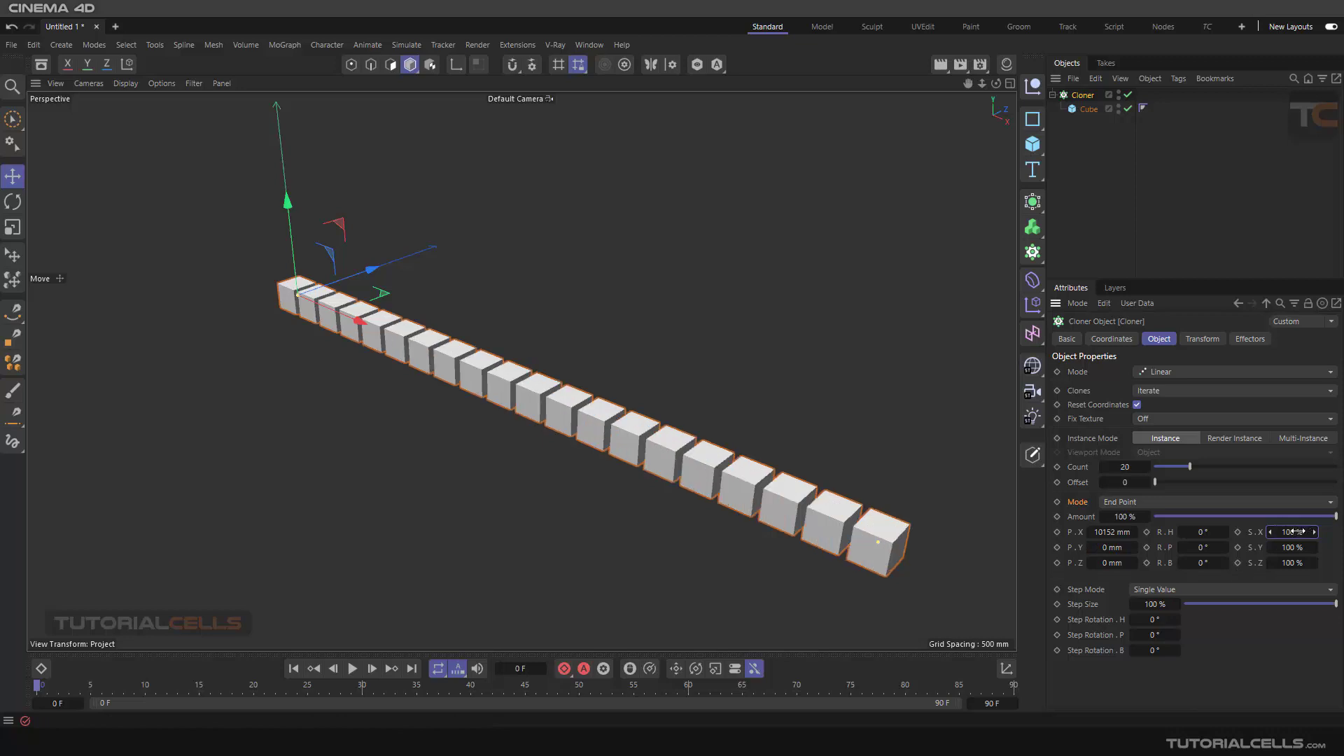
Switch the Cloner's step mode to Per Step and set the X position to 500 mm per step
click(1157, 501)
click(1141, 533)
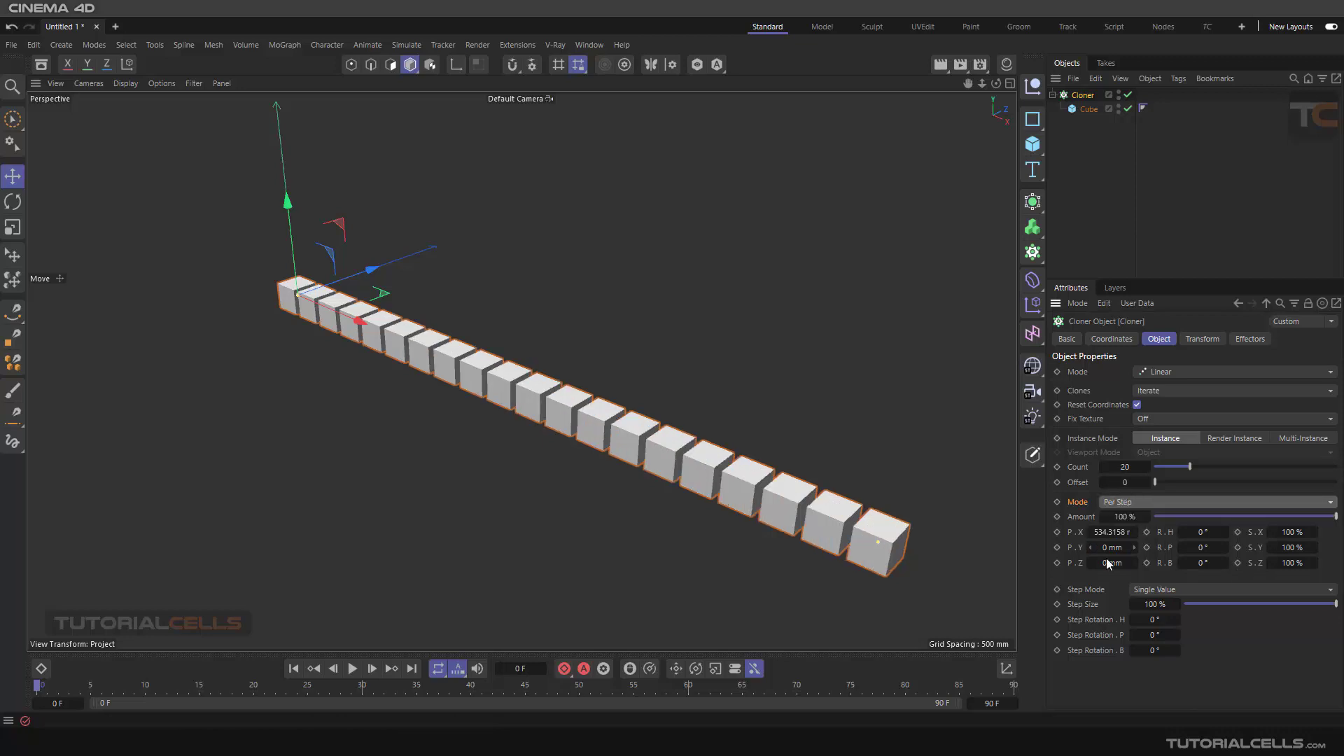
double_click(1110, 532)
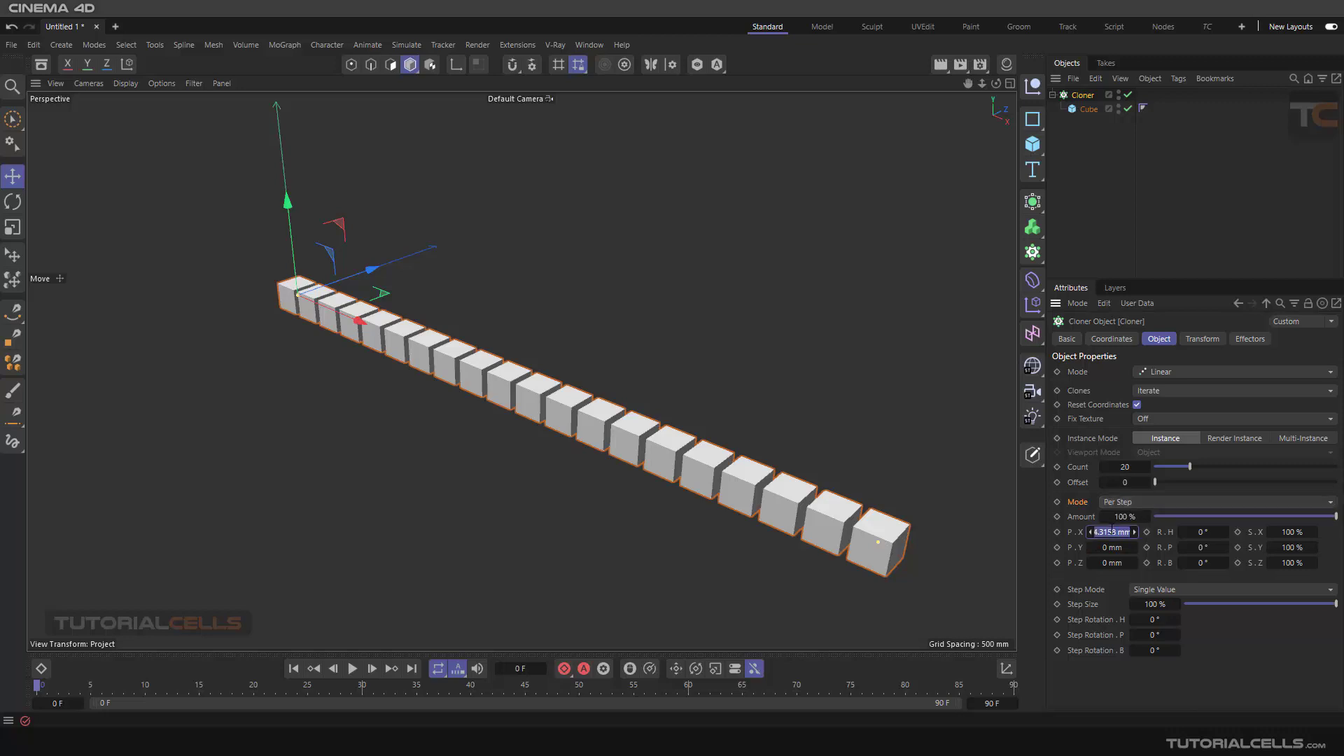
text(500)
key(Return)
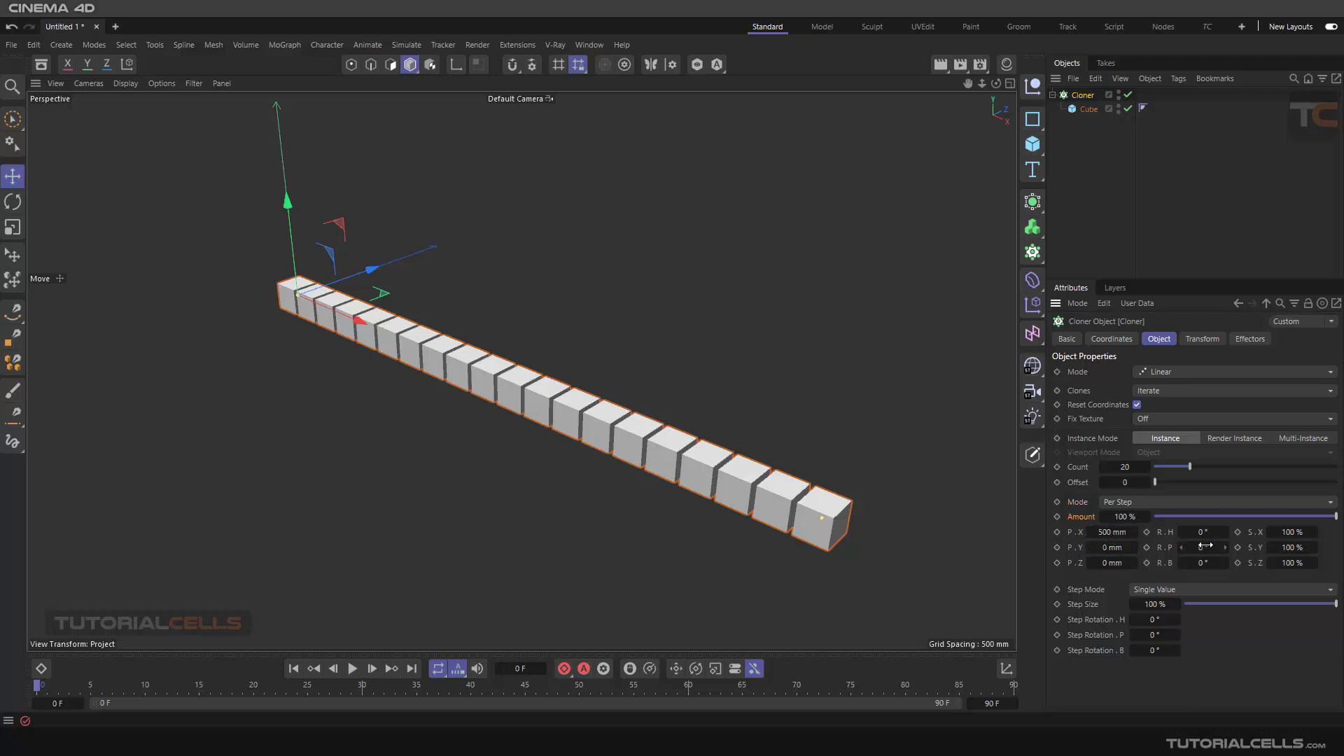
Set the pitch rotation to 13° per step and test reduced Amount values such as 99%, returning the Amount to 100%
drag(1205, 545, 1216, 545)
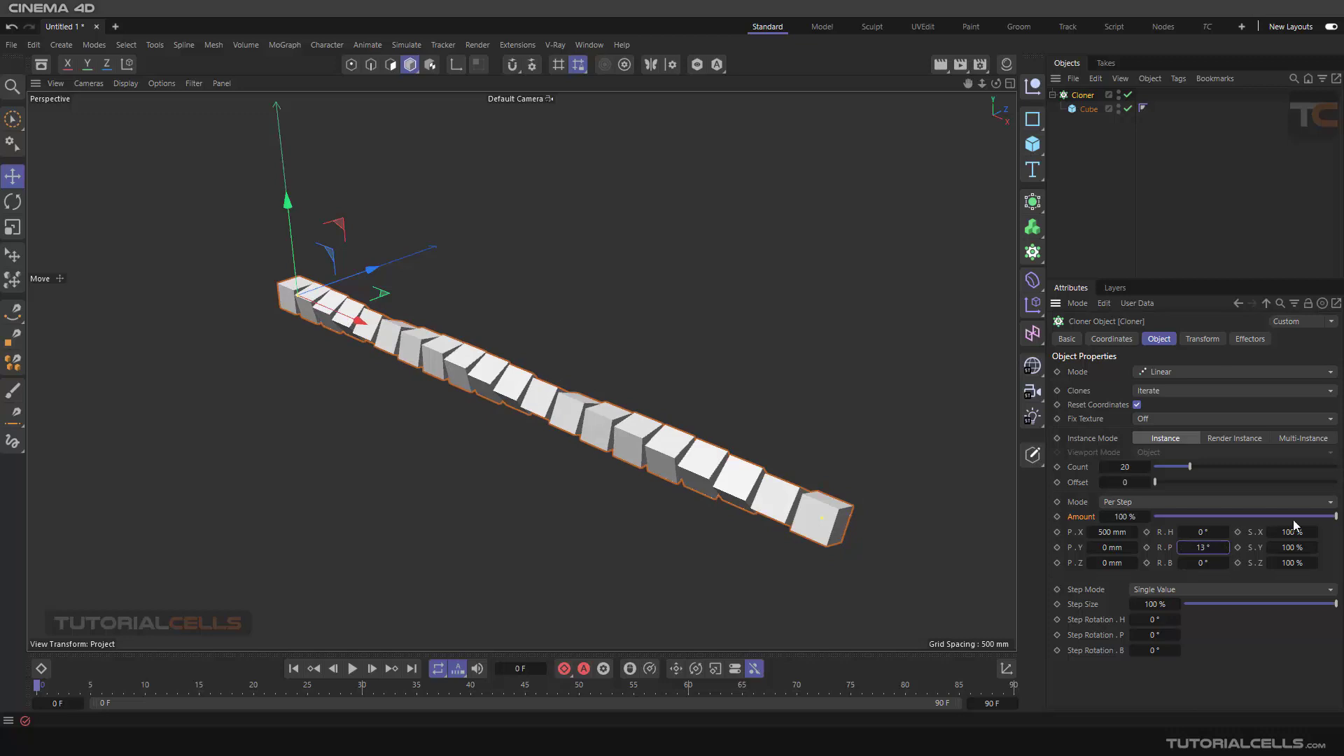
mouse_move(1339, 519)
mouse_down()
mouse_move(1144, 515)
mouse_move(1342, 516)
mouse_up()
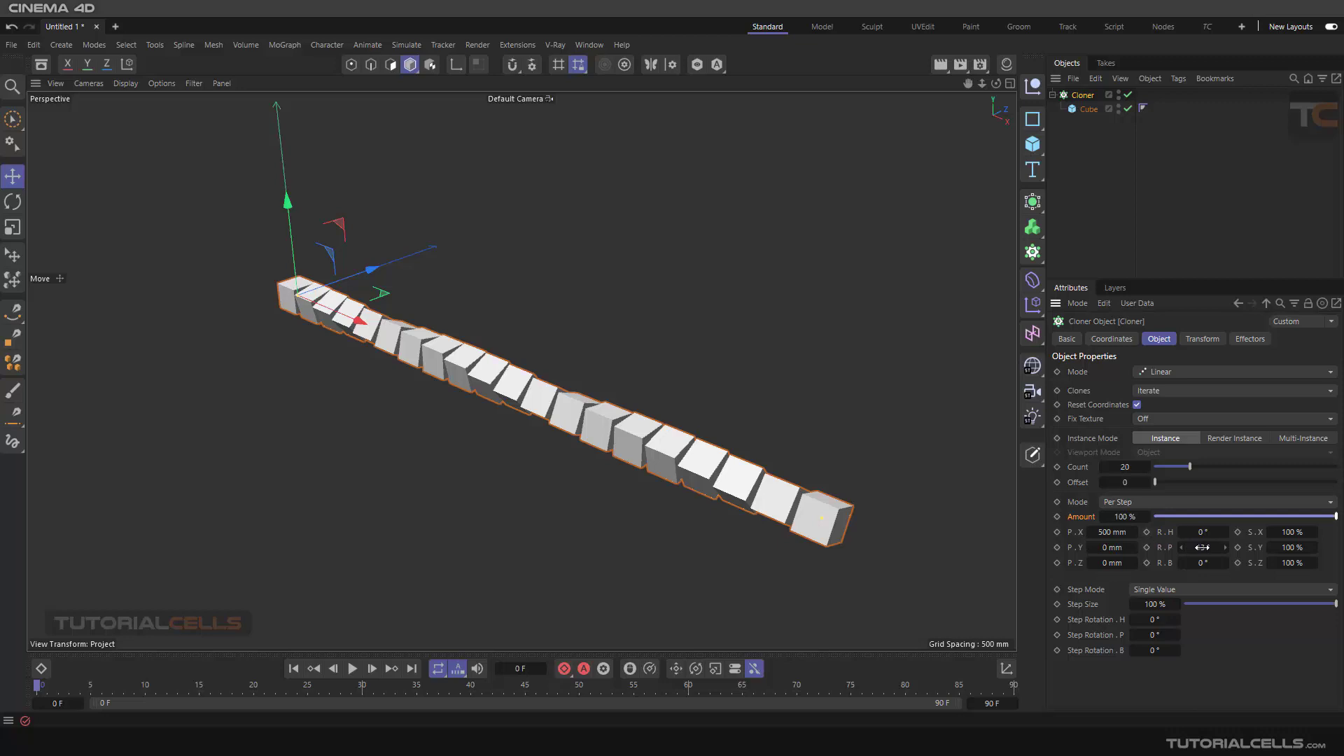
click(1335, 518)
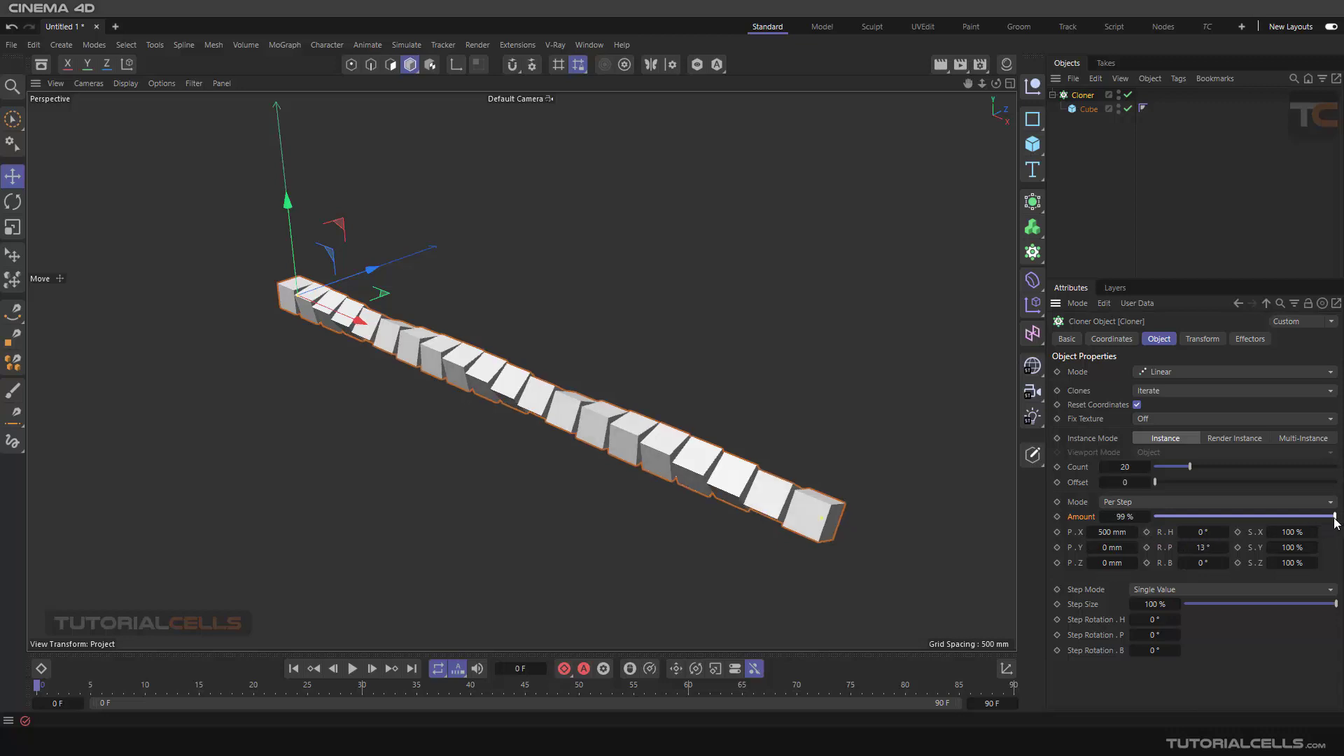
mouse_move(1335, 518)
mouse_down()
mouse_move(1207, 512)
mouse_move(1341, 516)
mouse_up()
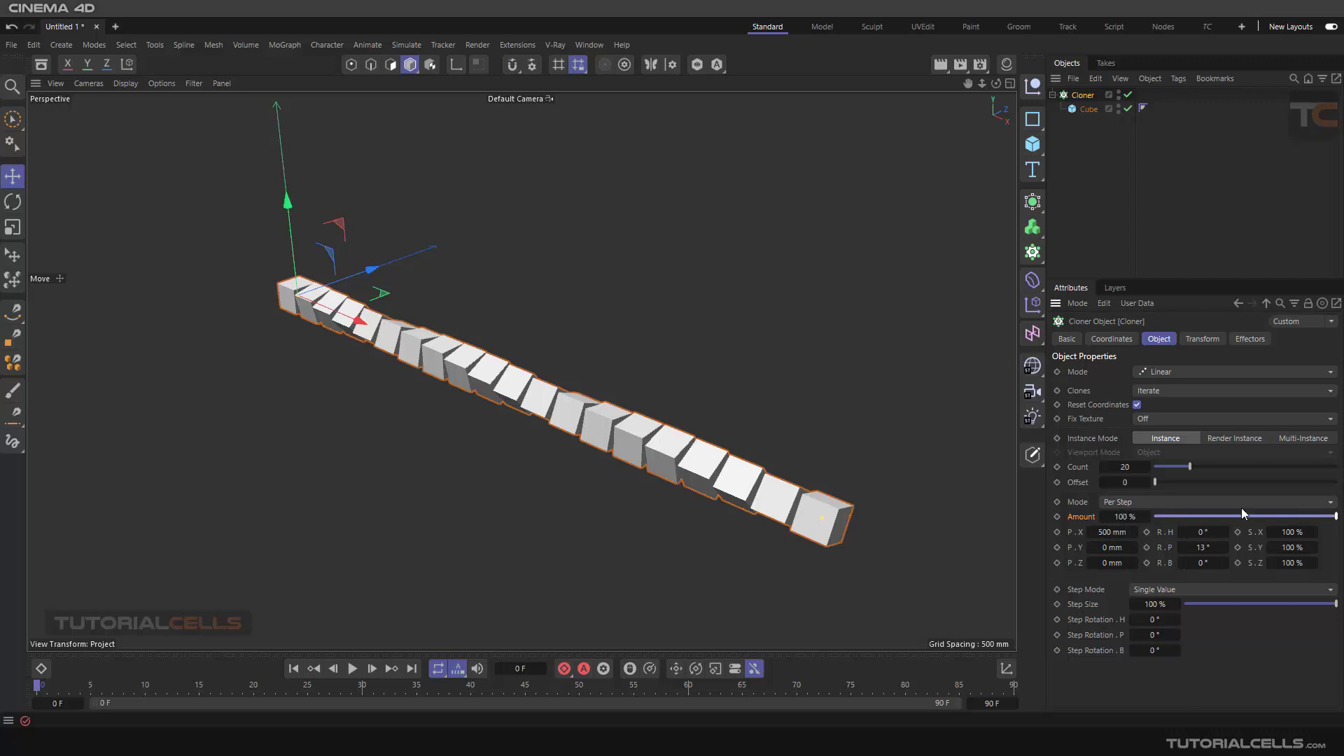
mouse_move(1335, 516)
mouse_down()
mouse_move(1136, 502)
mouse_move(1343, 506)
mouse_up()
Try a Y scale of 94% per step, and reset the Y scale to 100% and the pitch rotation to 0°
mouse_move(1294, 547)
mouse_down()
mouse_move(1291, 559)
mouse_move(1335, 520)
mouse_move(1153, 530)
mouse_move(1337, 518)
mouse_up()
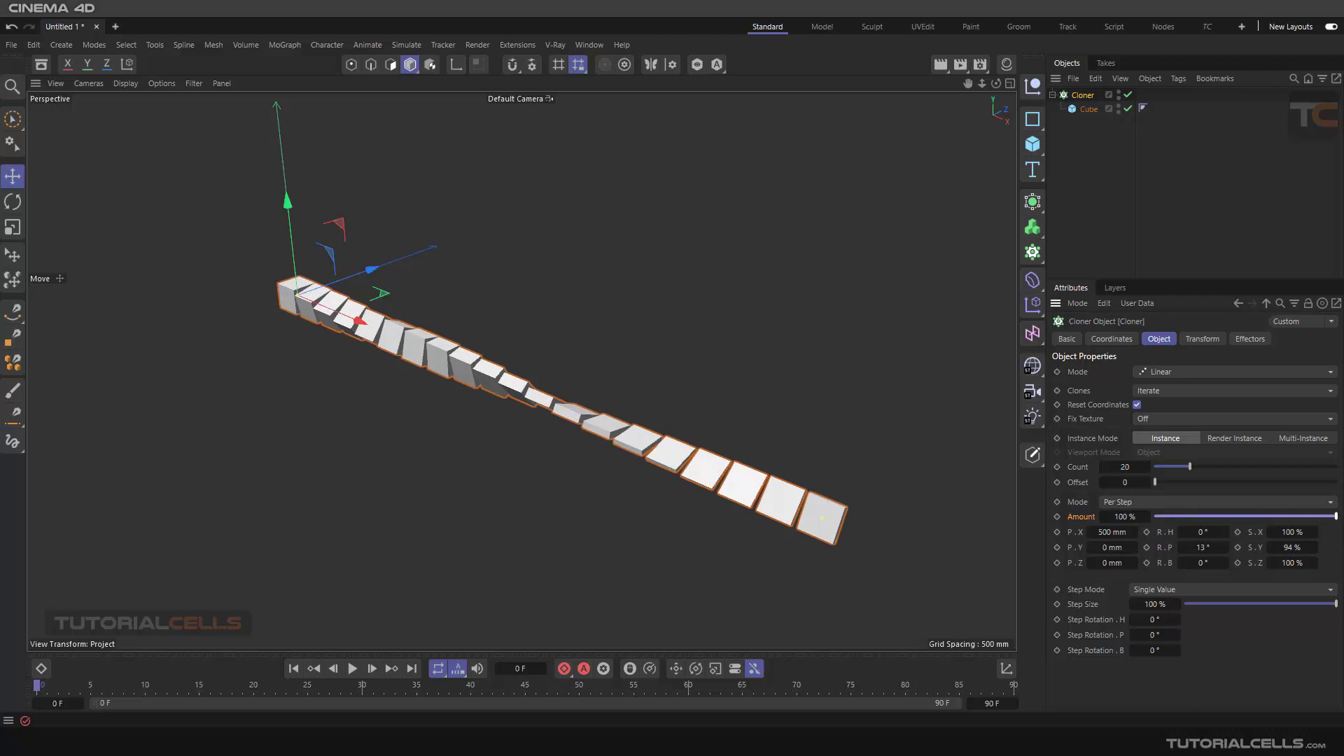
click(1284, 546)
key(BackSpace)
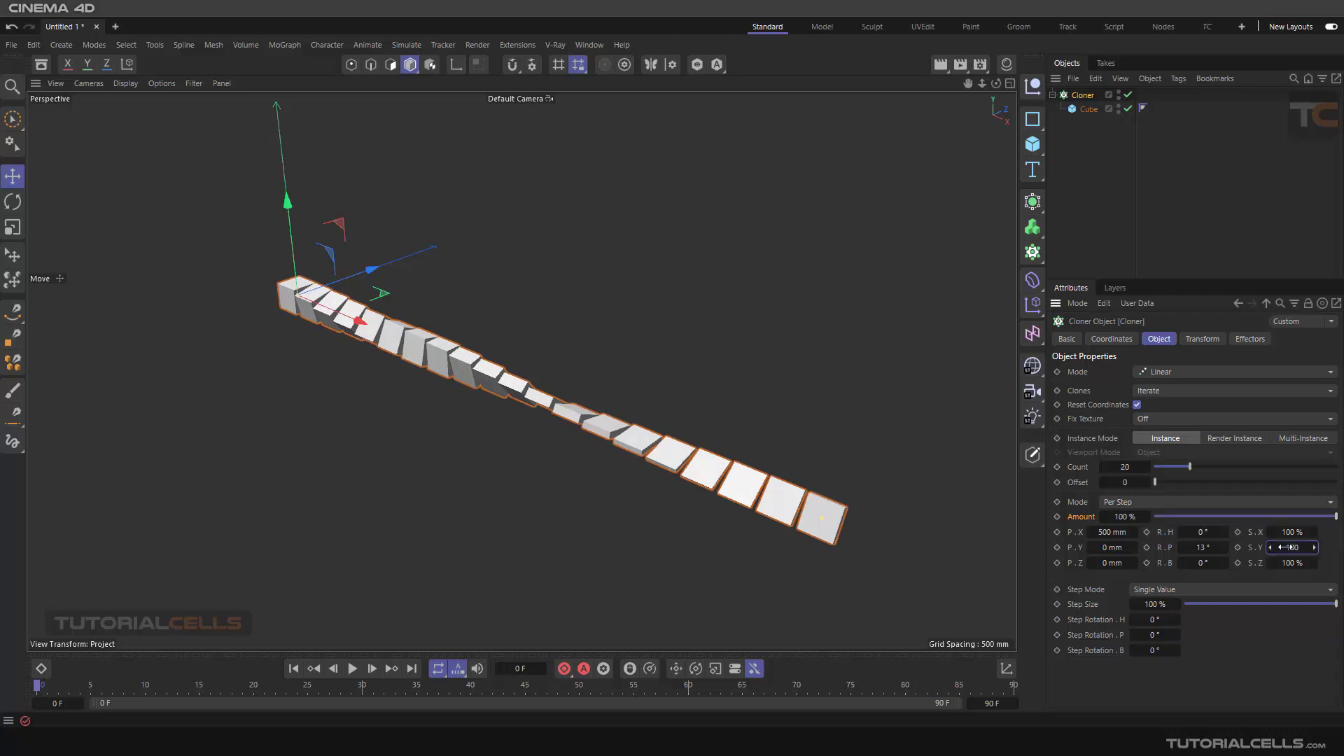
key(Return)
click(1204, 546)
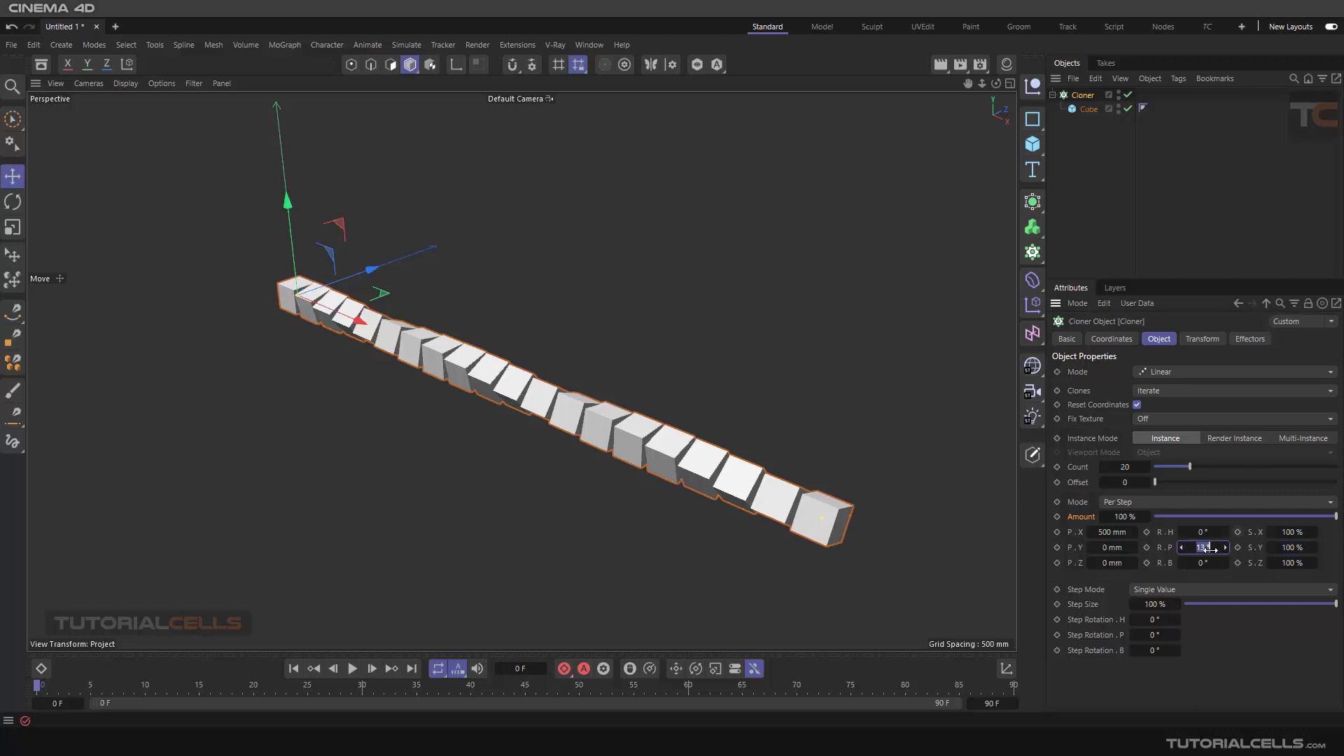
key(BackSpace)
text(0)
key(Return)
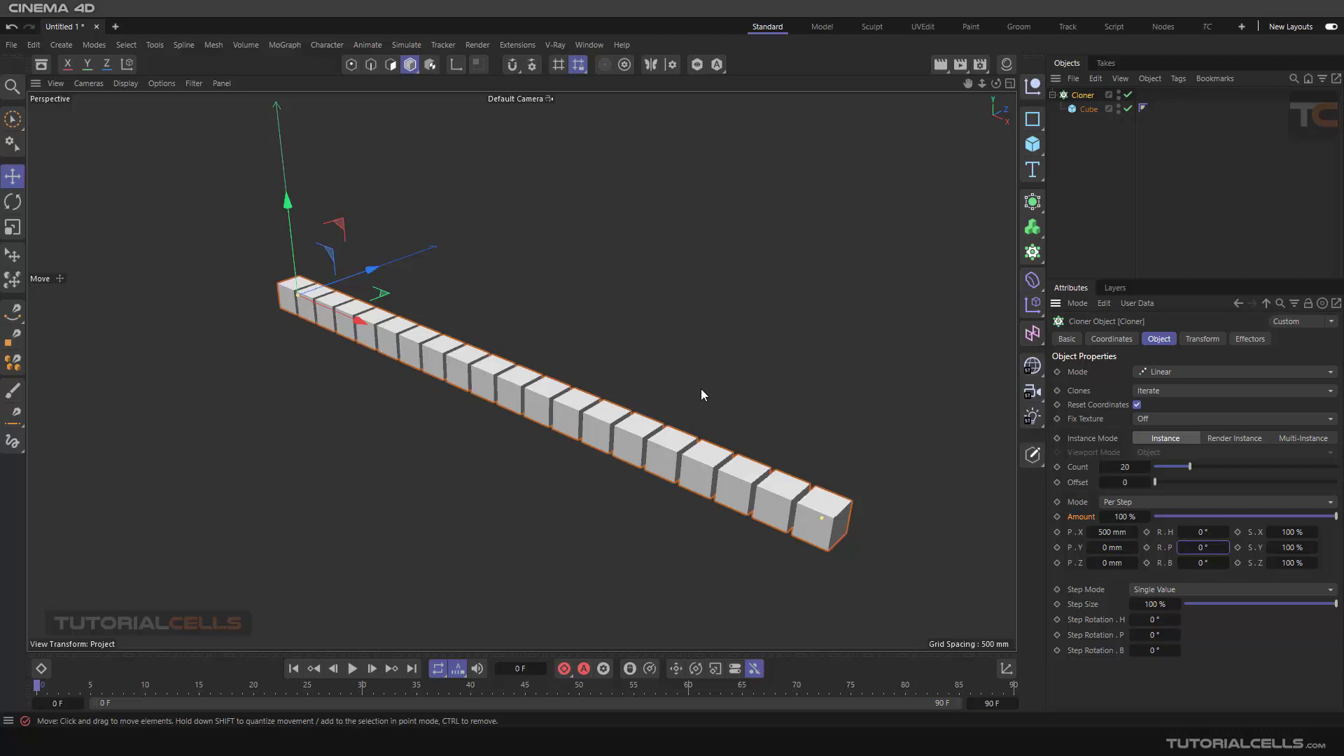
Set the Cloner's heading step rotation to 15.6° to bend the row of cubes into a ring, keeping the Cloner selected
scroll(700, 388, down, 3)
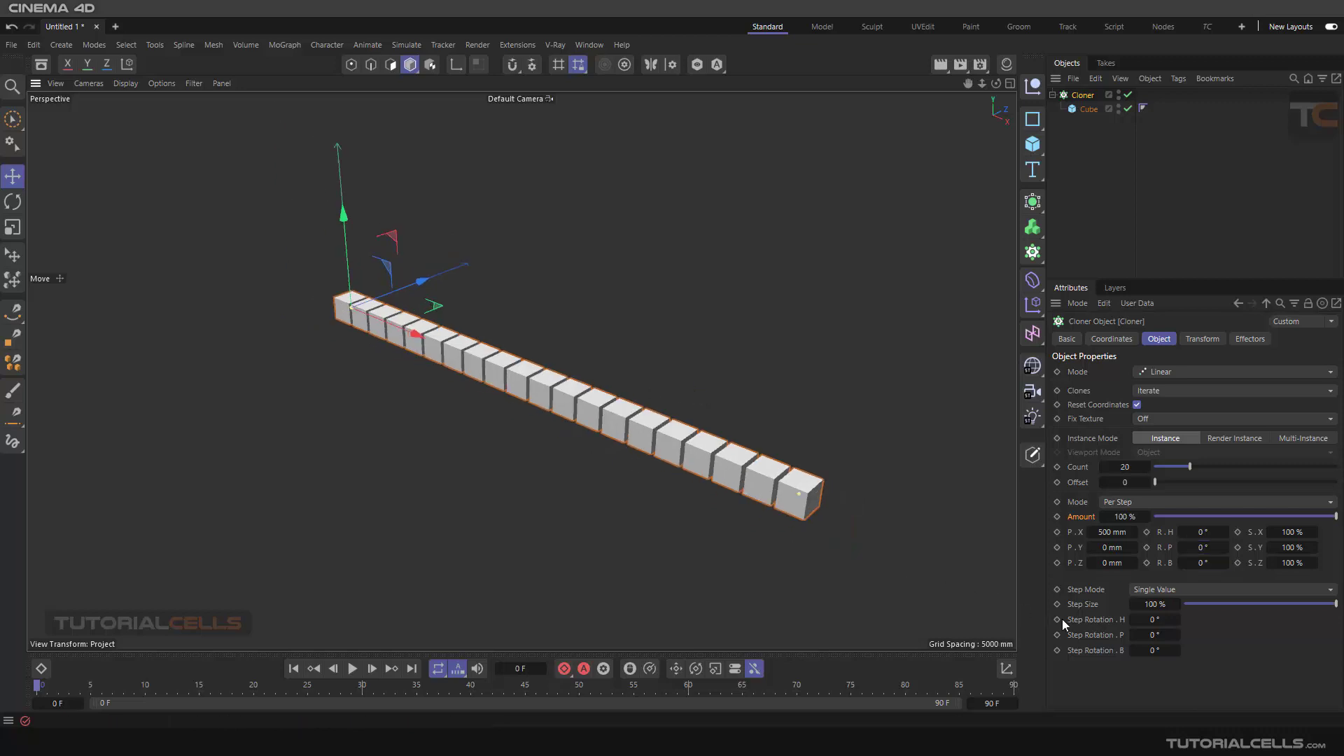
drag(1132, 620, 1203, 619)
click(498, 387)
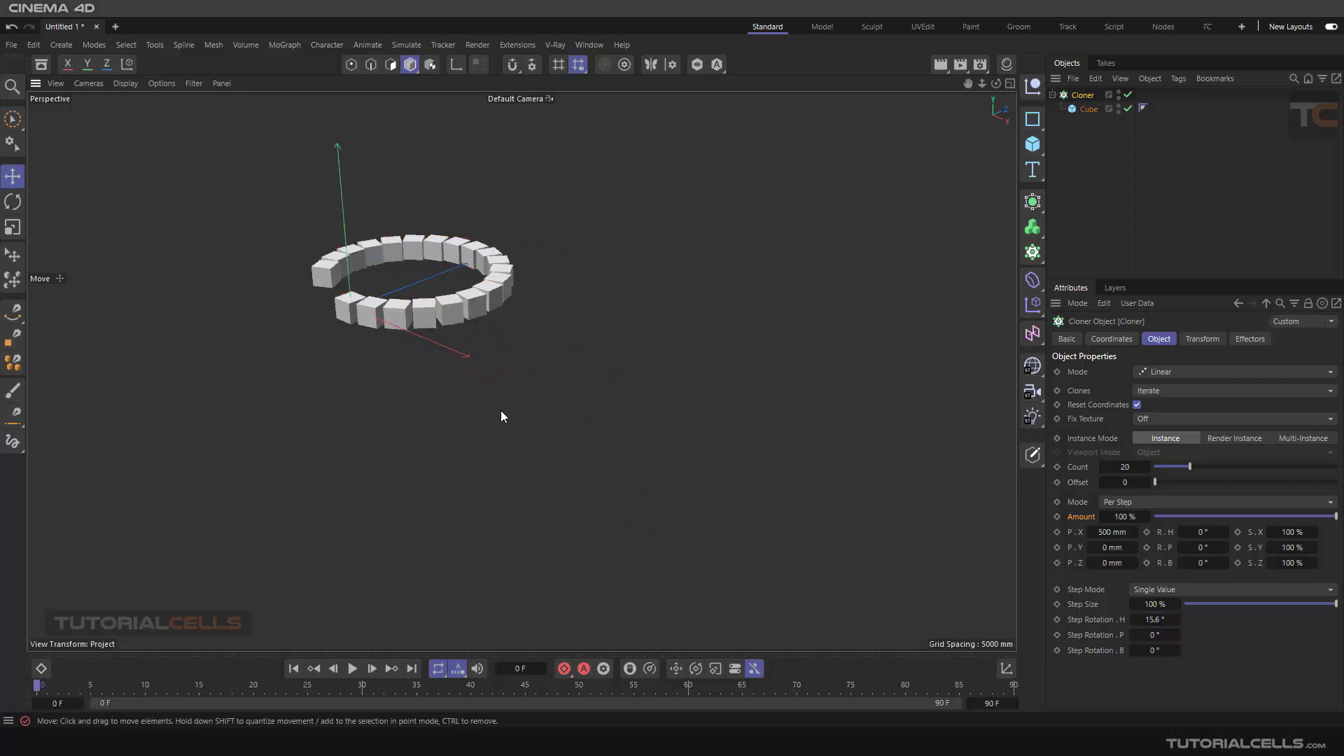
mouse_move(544, 350)
alt+mouse_down()
mouse_move(525, 375)
mouse_move(539, 371)
alt+mouse_up()
click(1083, 95)
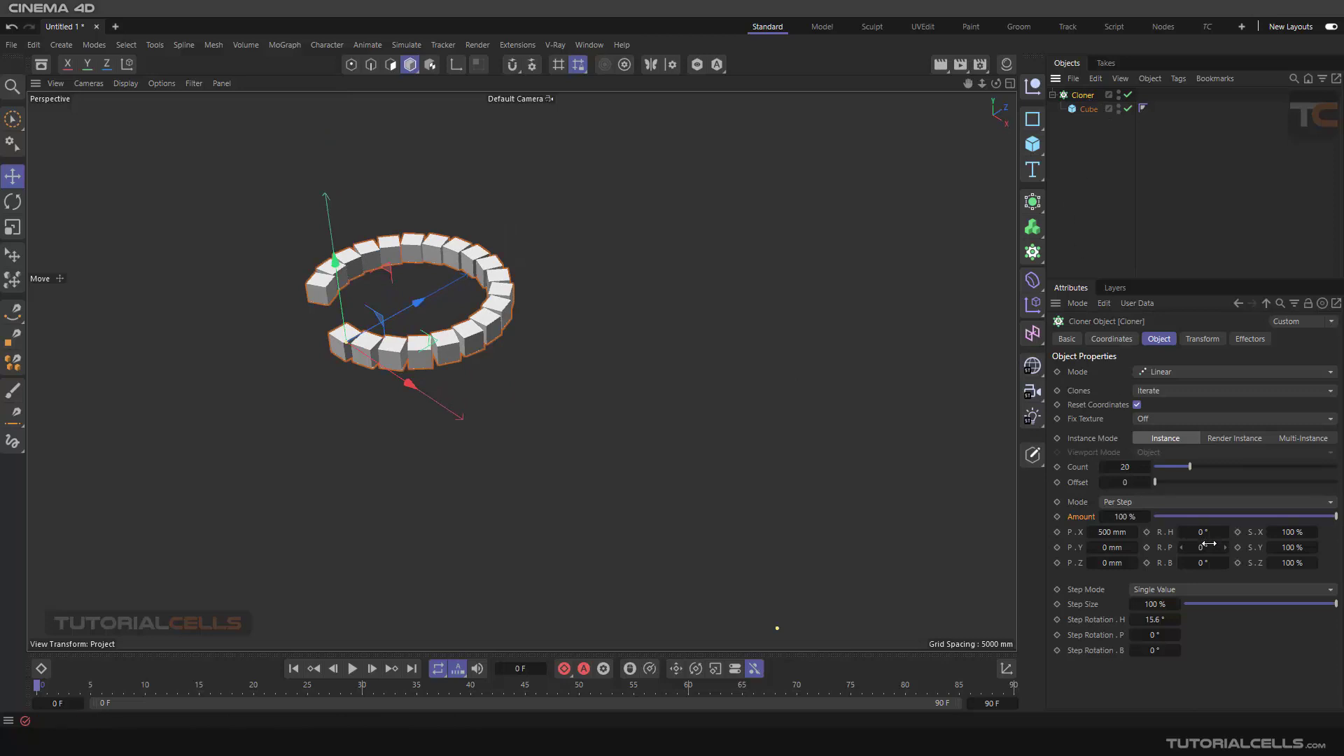
Reset the Cloner's heading step rotation to 0°, and try a pitch step rotation of 10.4° before returning it to 0°
double_click(1152, 619)
text(15)
right_click(1156, 621)
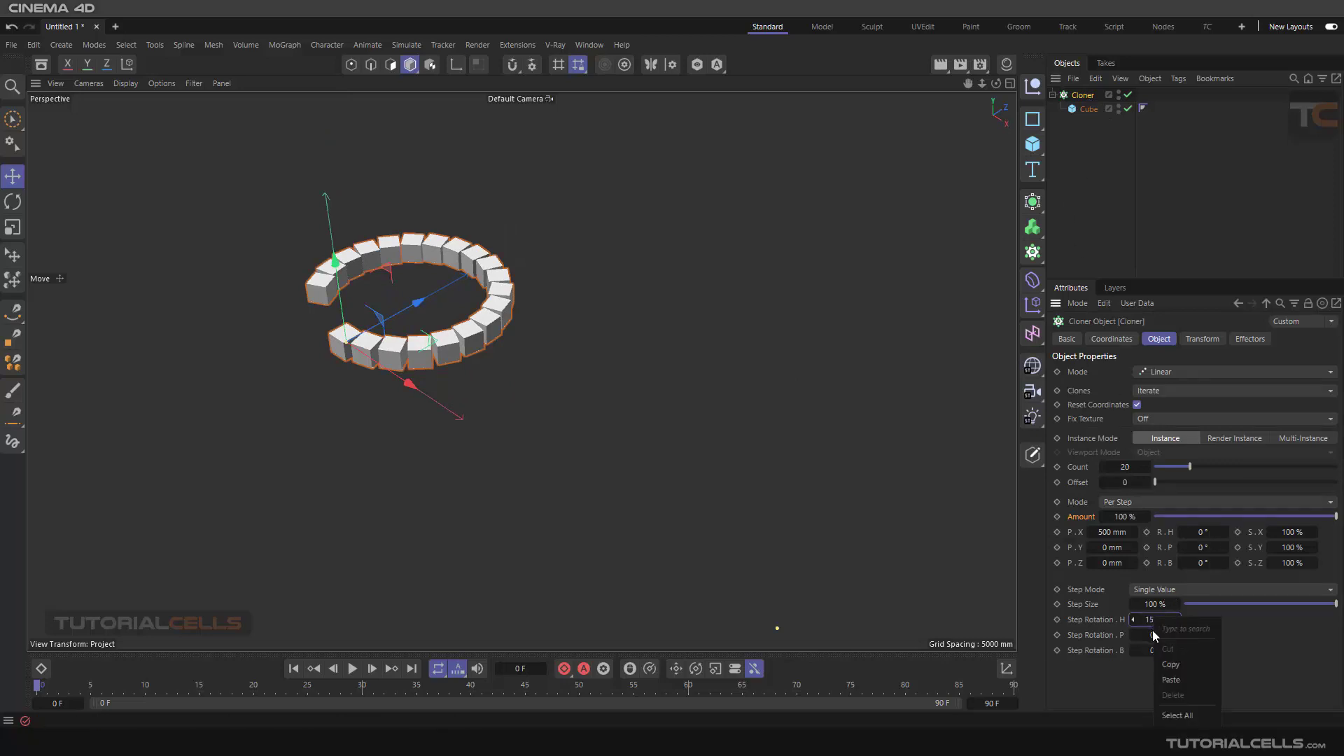
key(Escape)
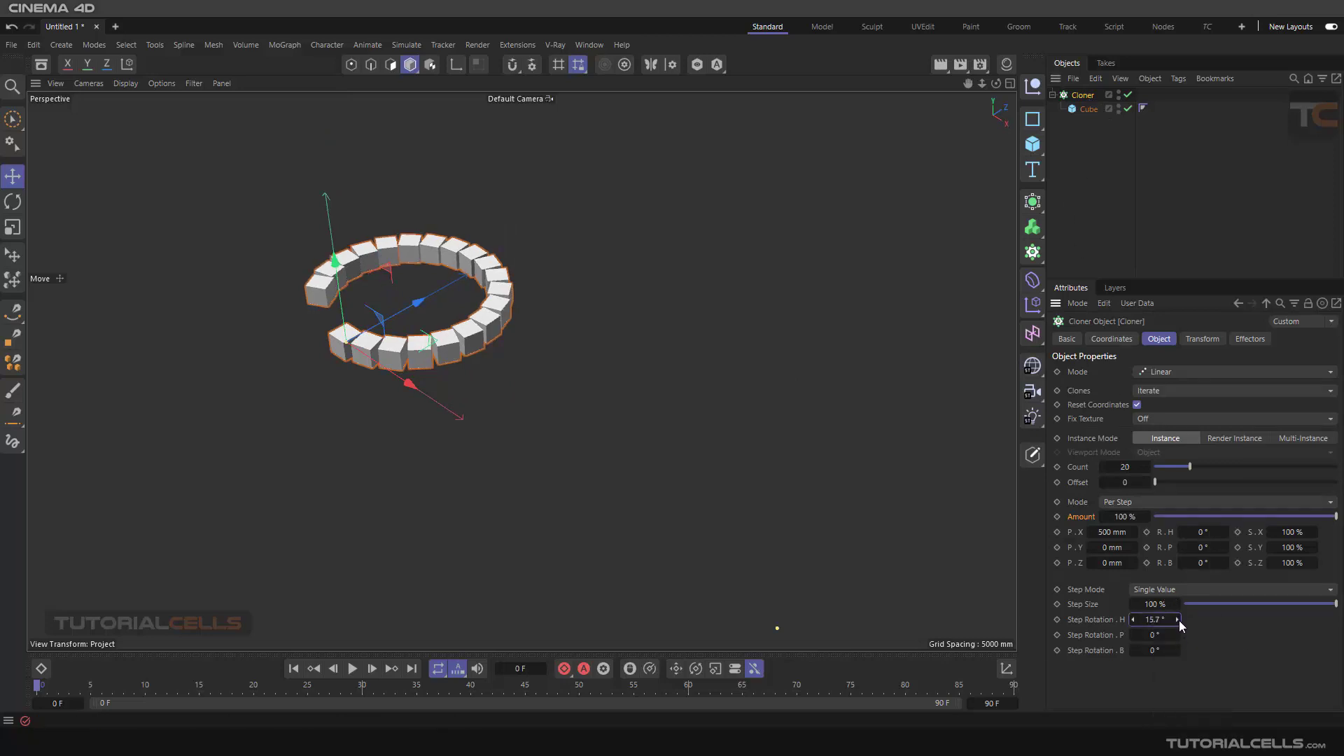
right_click(1179, 620)
drag(1178, 634, 1178, 616)
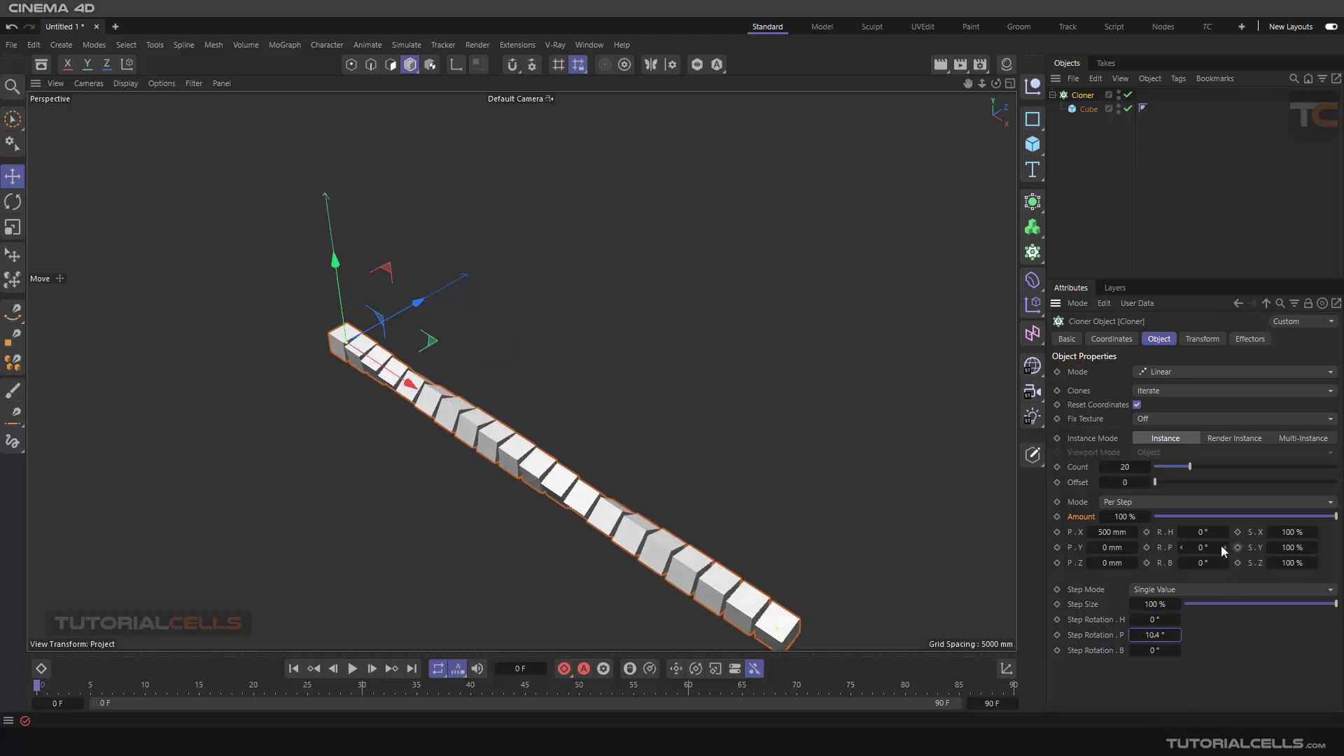
right_click(1182, 636)
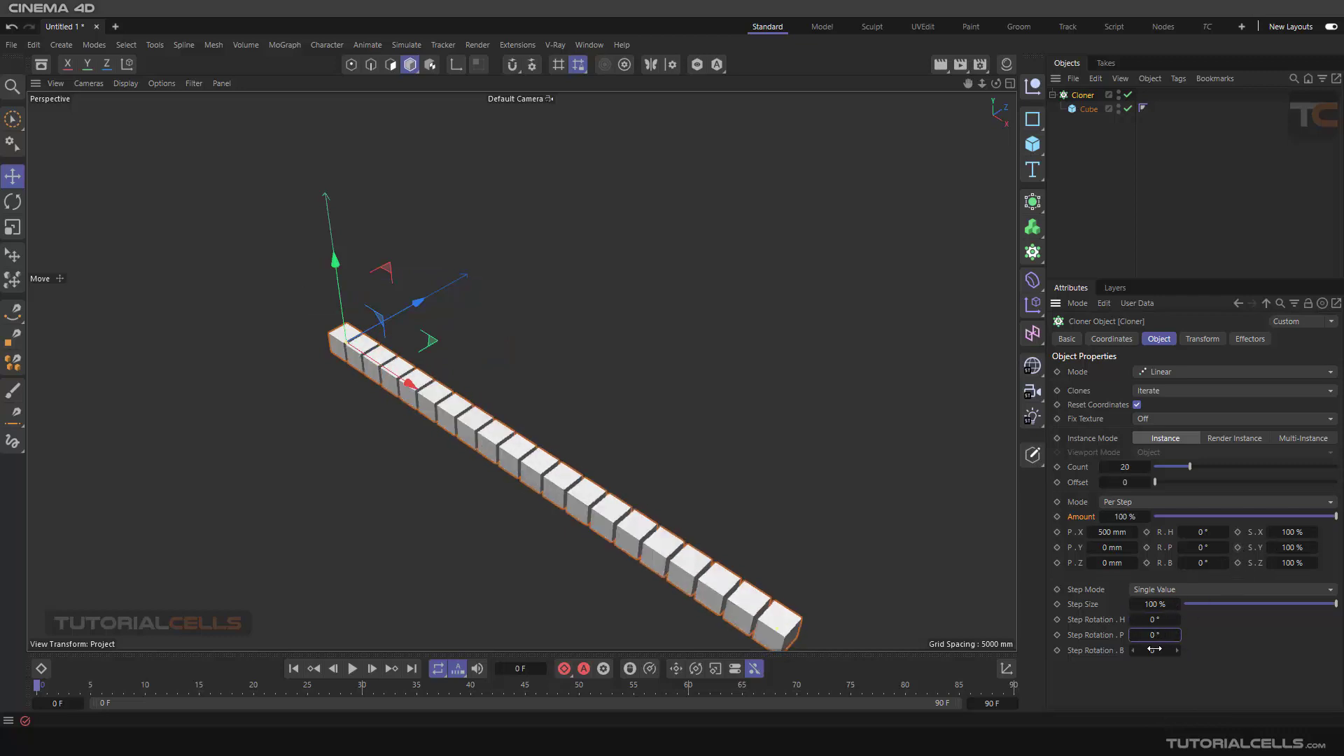
Try a bank step rotation of about 10° on the cube row and reset it to 0°
click(1155, 650)
text(5)
key(Return)
drag(1177, 651, 1178, 657)
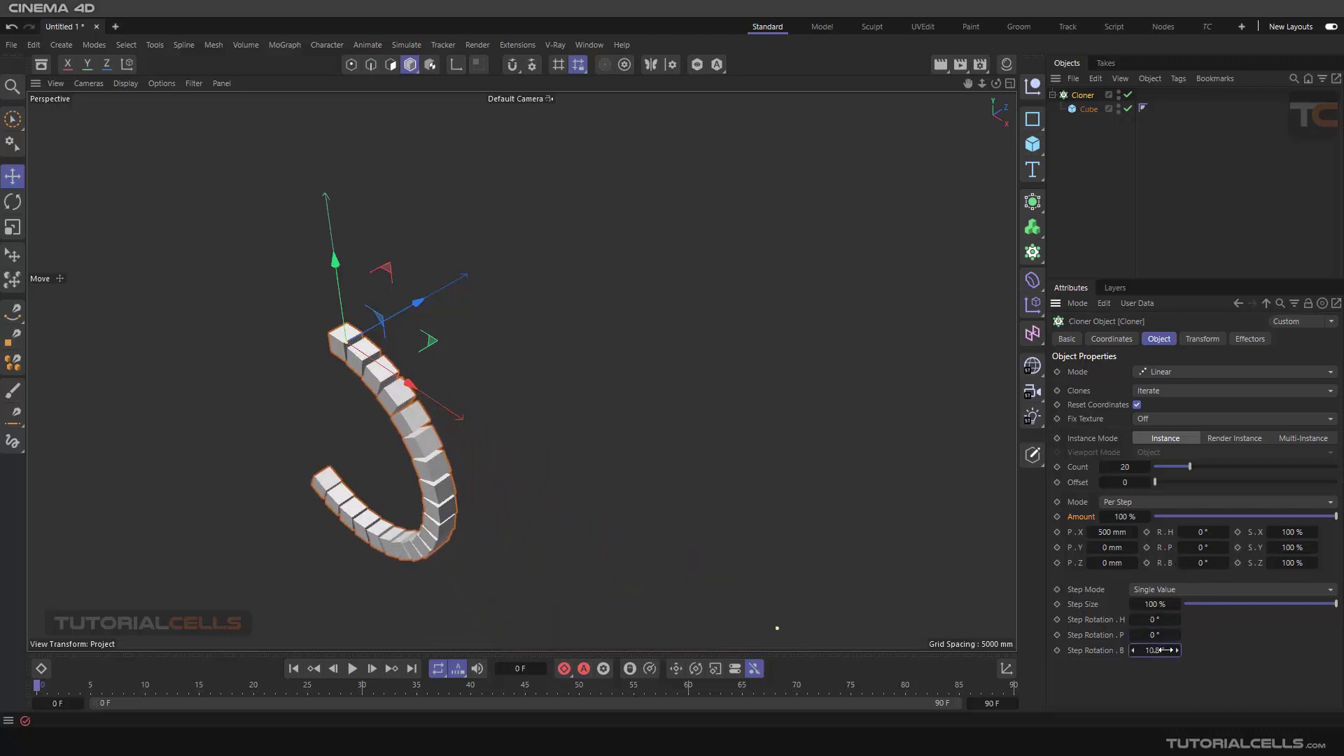
right_click(1177, 653)
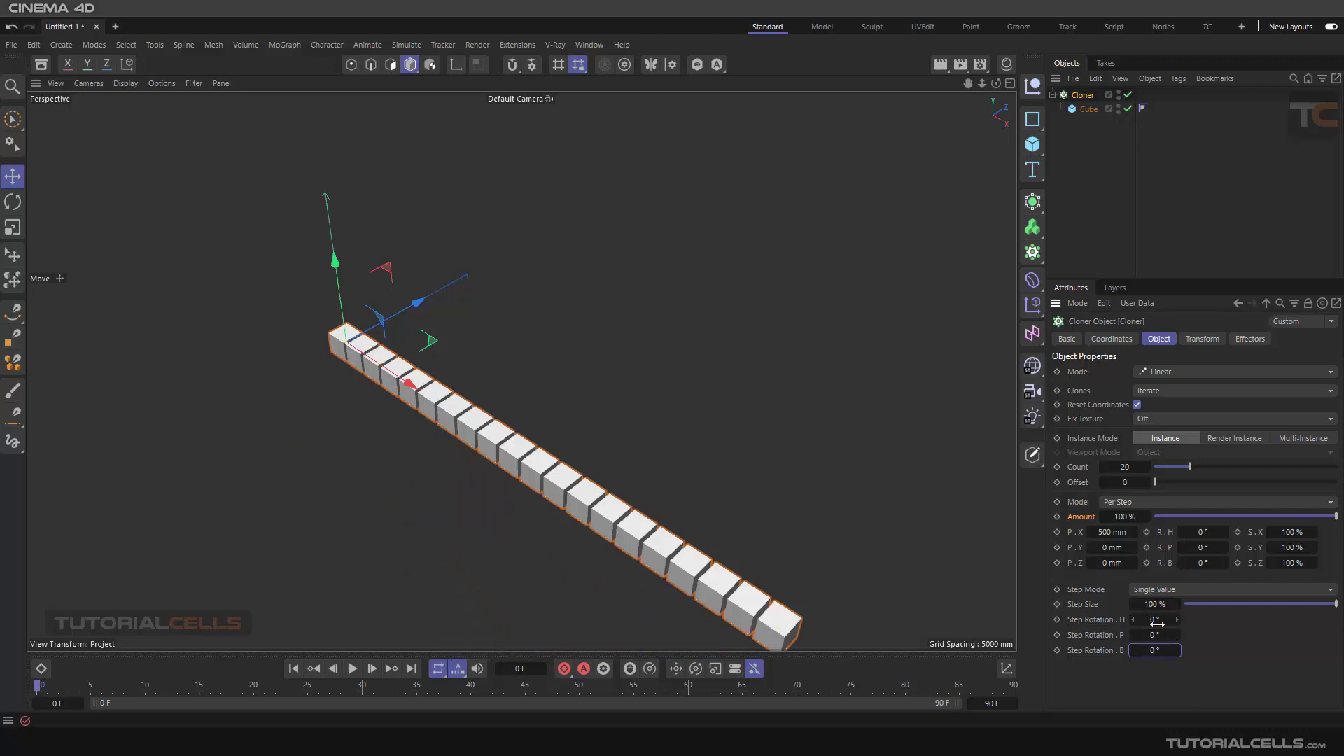
Try closing the cube row into a ring with a heading step rotation of 17.9°, and reset it to 0°
mouse_move(1157, 622)
mouse_down()
mouse_move(1167, 619)
mouse_move(1144, 619)
mouse_up()
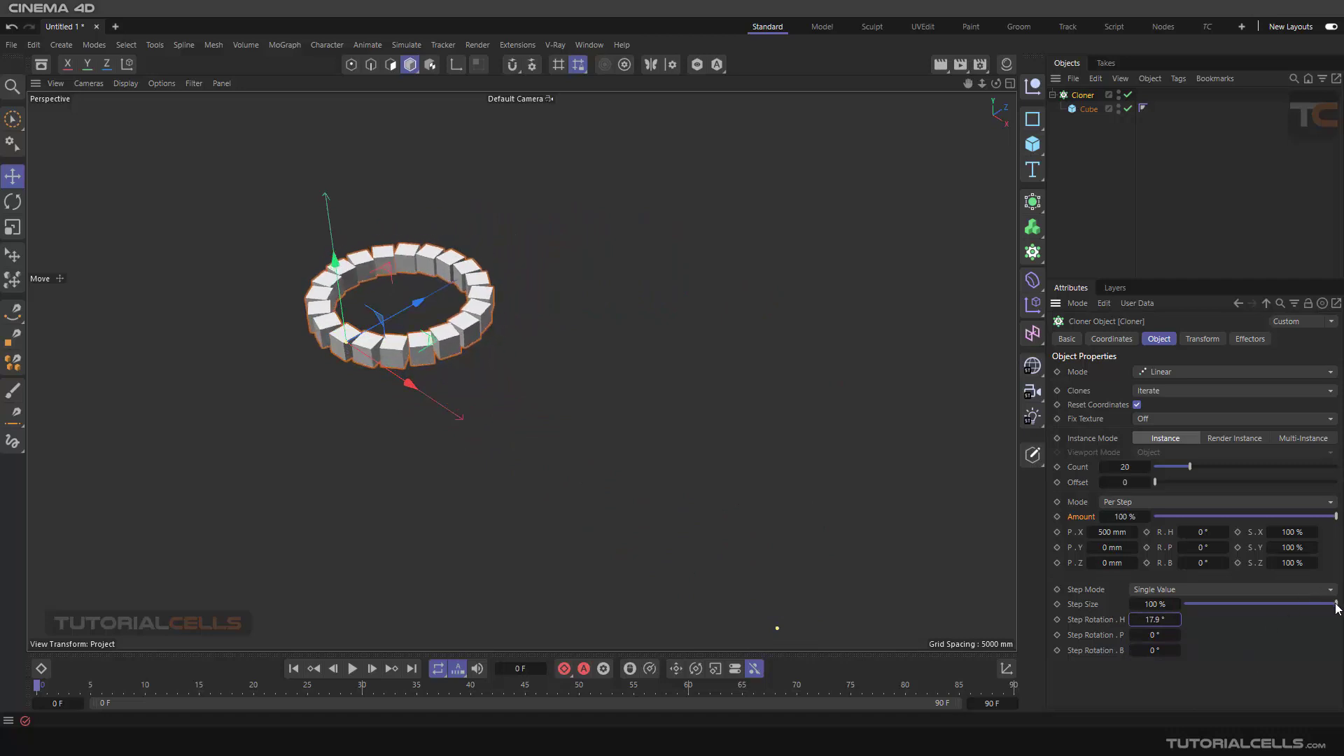
mouse_move(1336, 604)
mouse_down()
mouse_move(1186, 611)
mouse_move(1306, 602)
mouse_move(1181, 598)
mouse_move(1336, 604)
mouse_up()
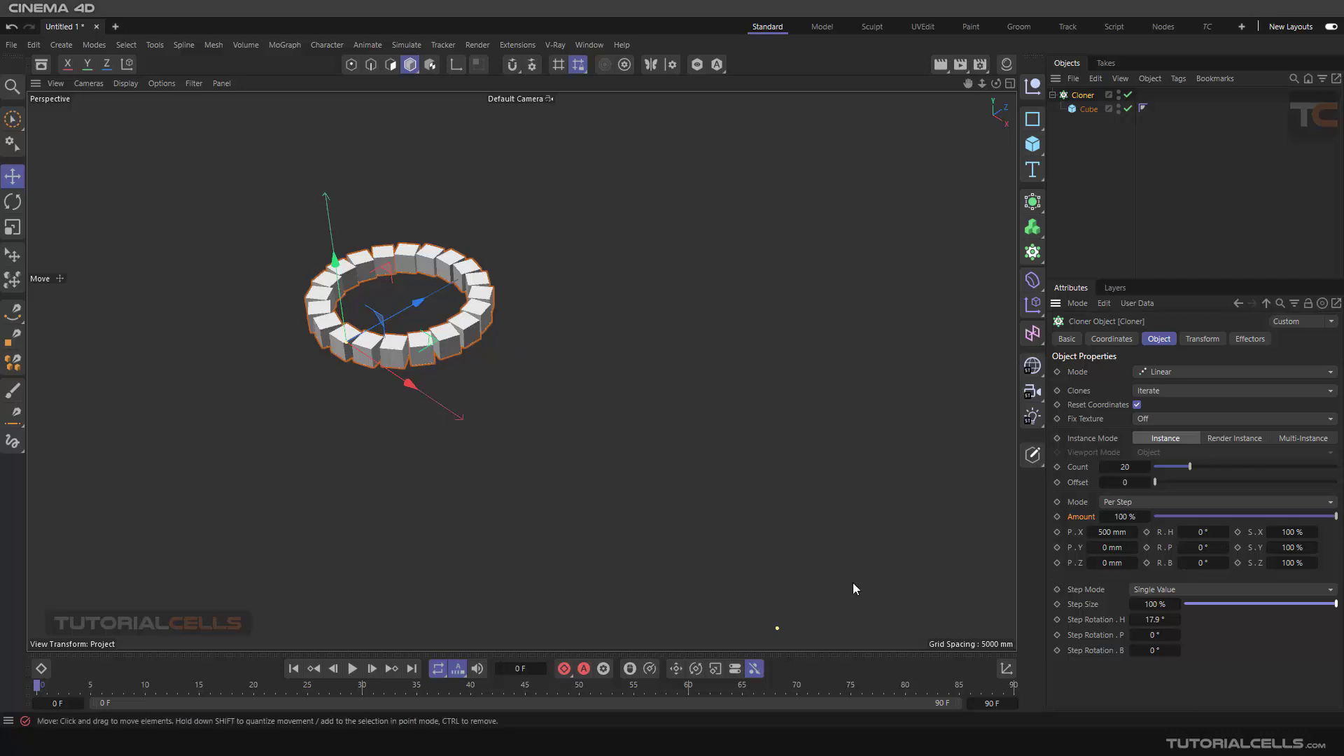
double_click(1174, 620)
text(0)
key(Return)
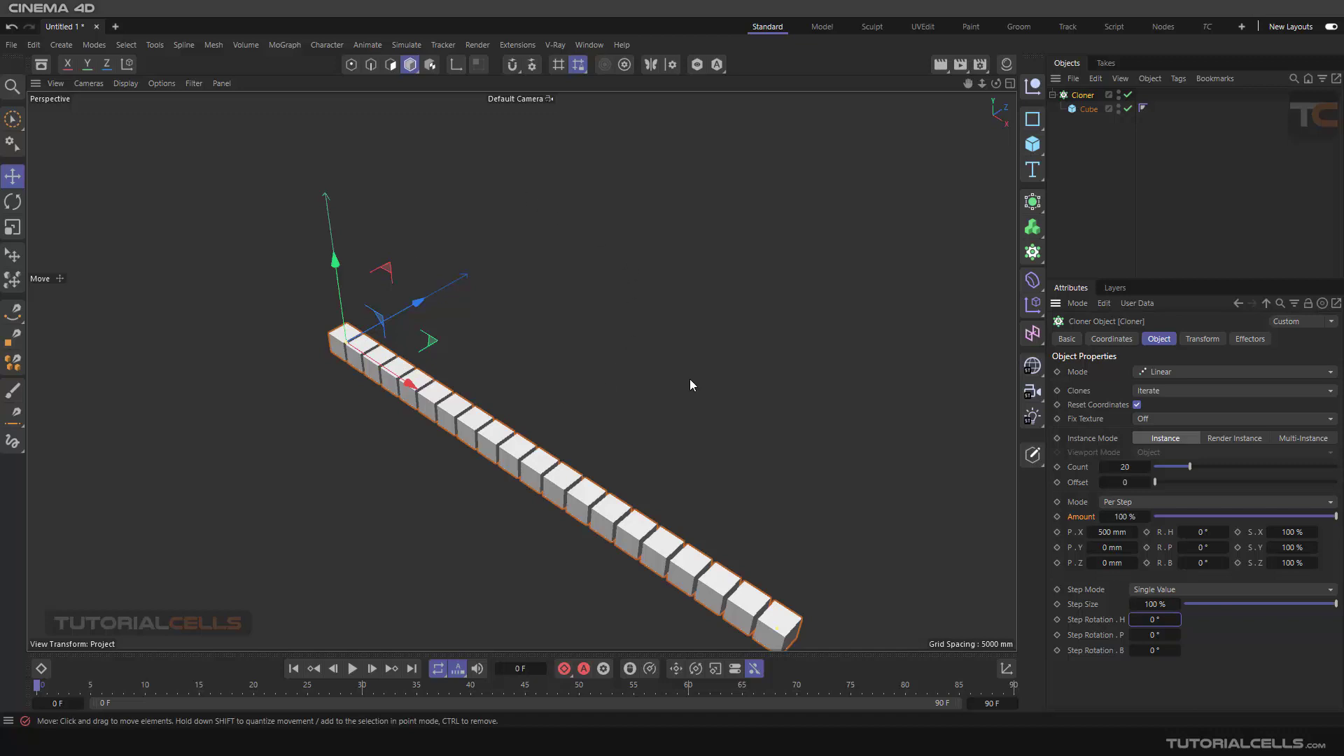
Try heading step rotation in Cumulative step mode, and compare it in Single Value mode with a rotation of about 0.5°
click(1157, 588)
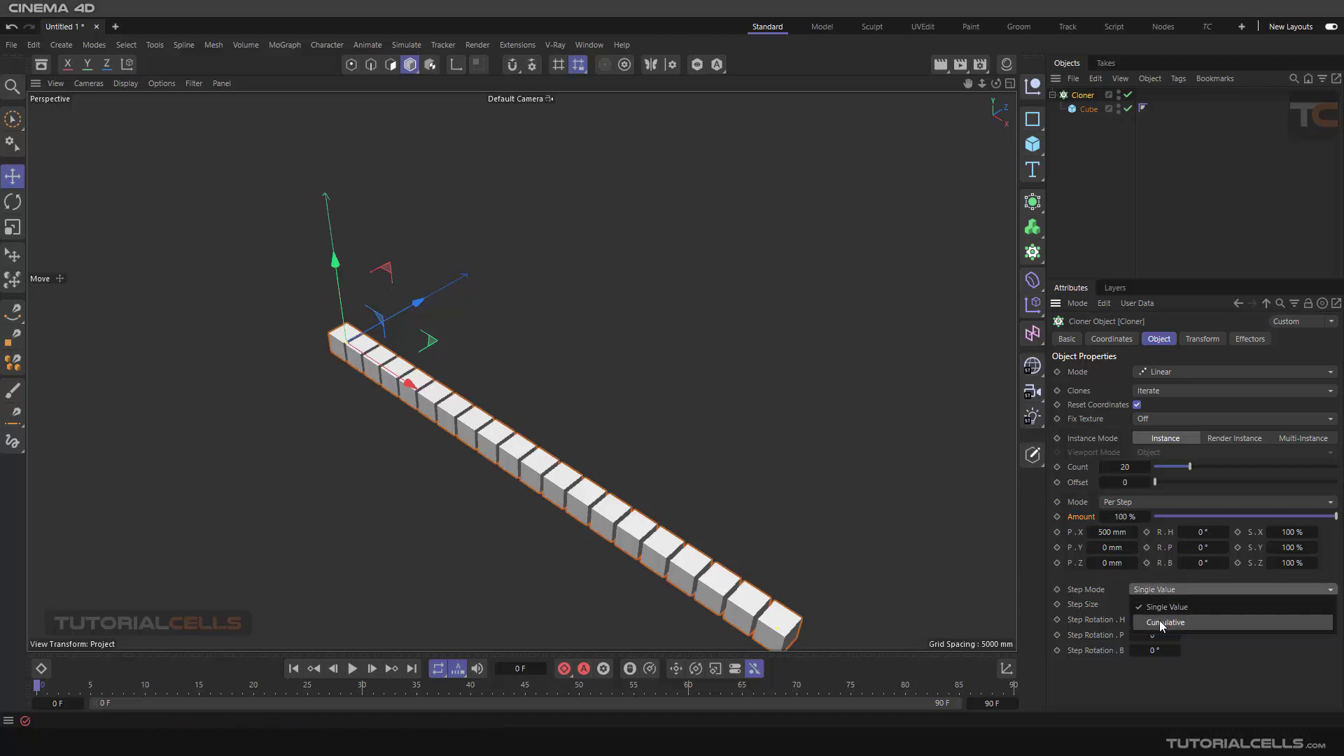
click(1158, 620)
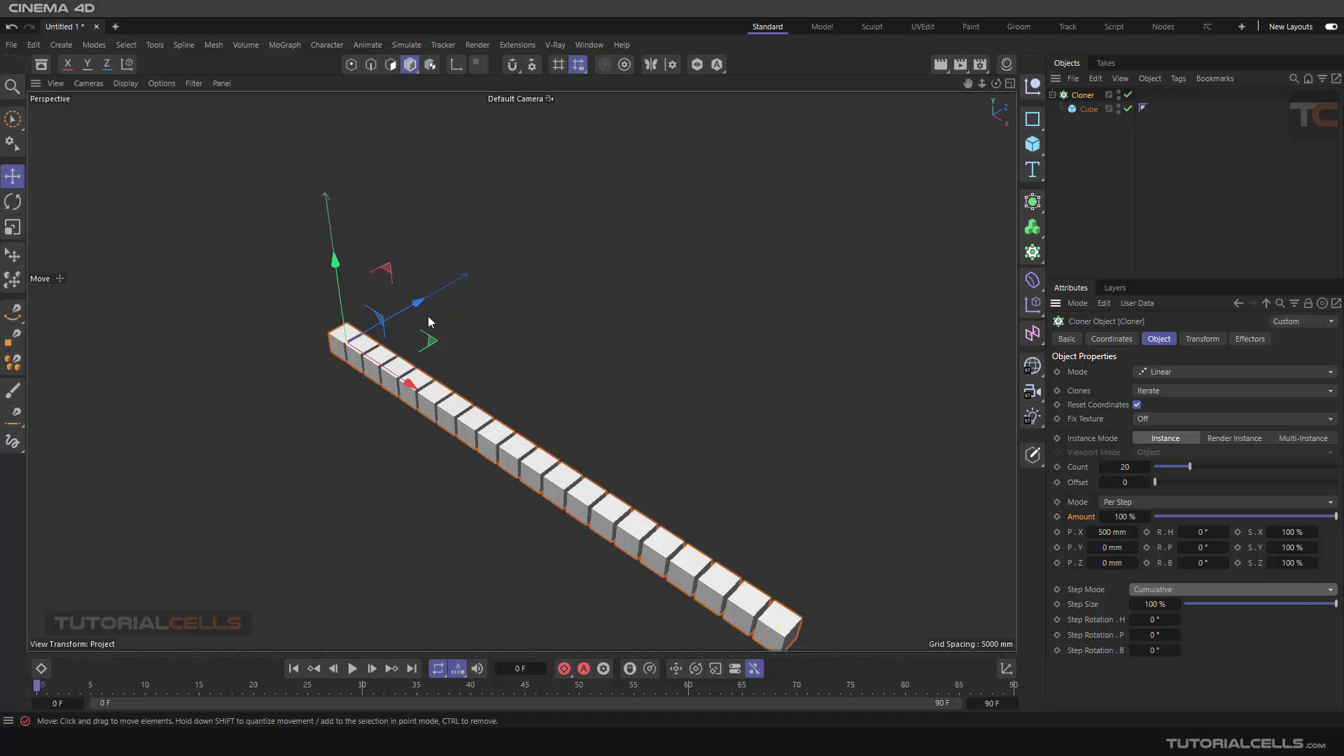
mouse_move(1151, 619)
mouse_down()
mouse_move(1204, 619)
mouse_move(1176, 623)
mouse_up()
click(1167, 590)
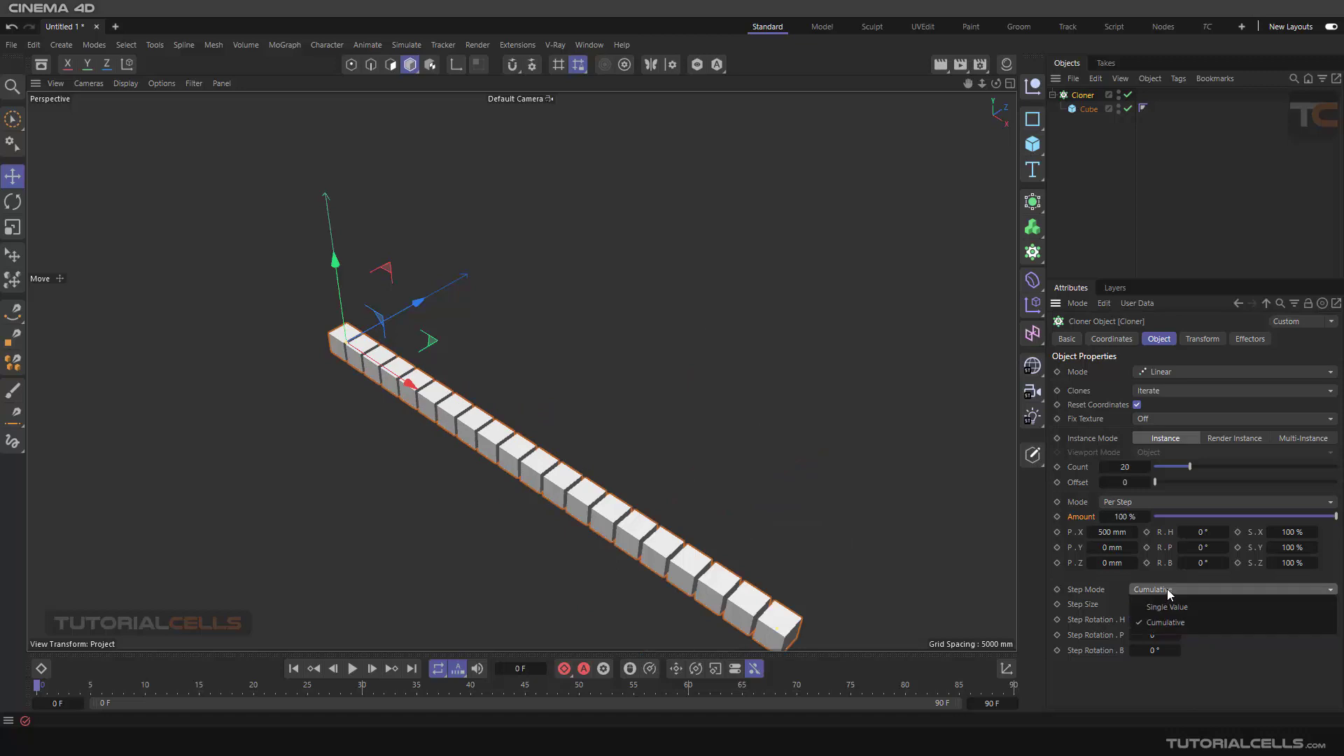
click(1166, 606)
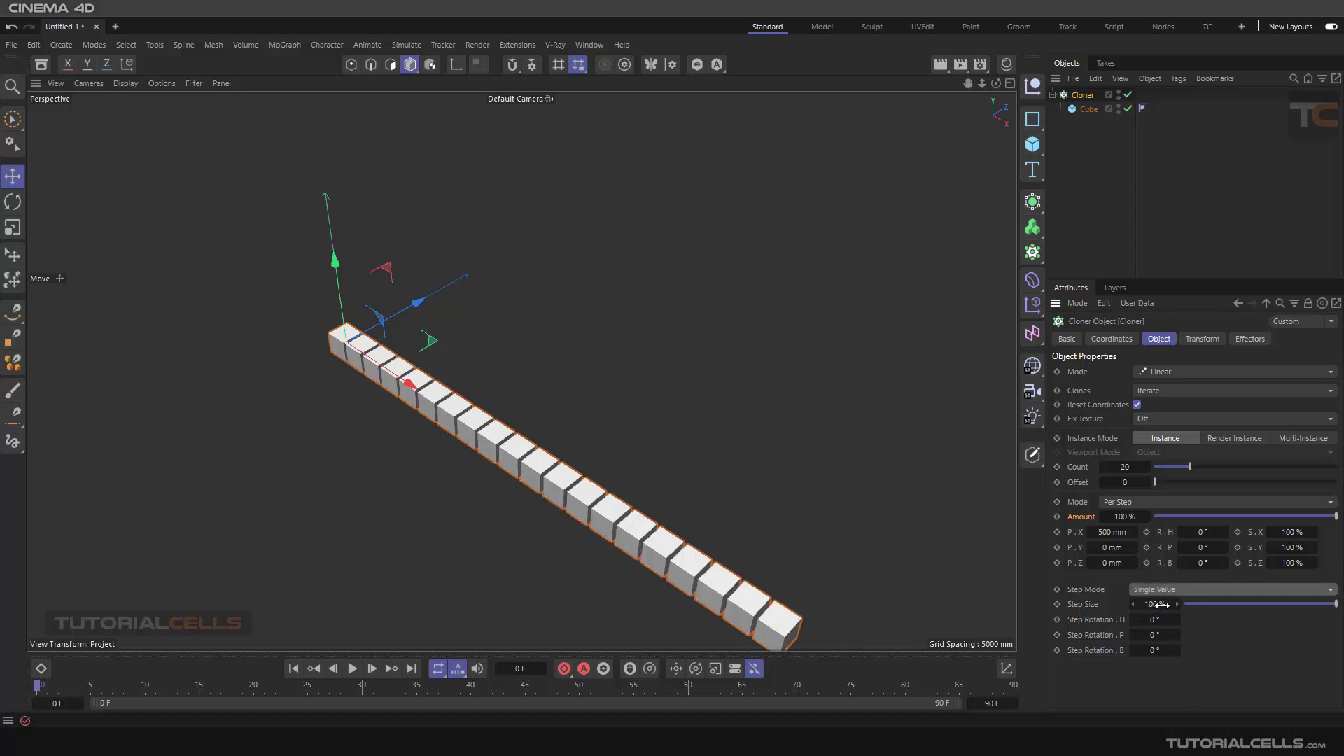
mouse_move(1154, 620)
mouse_down()
mouse_move(1217, 619)
mouse_move(1157, 619)
mouse_move(1176, 626)
mouse_up()
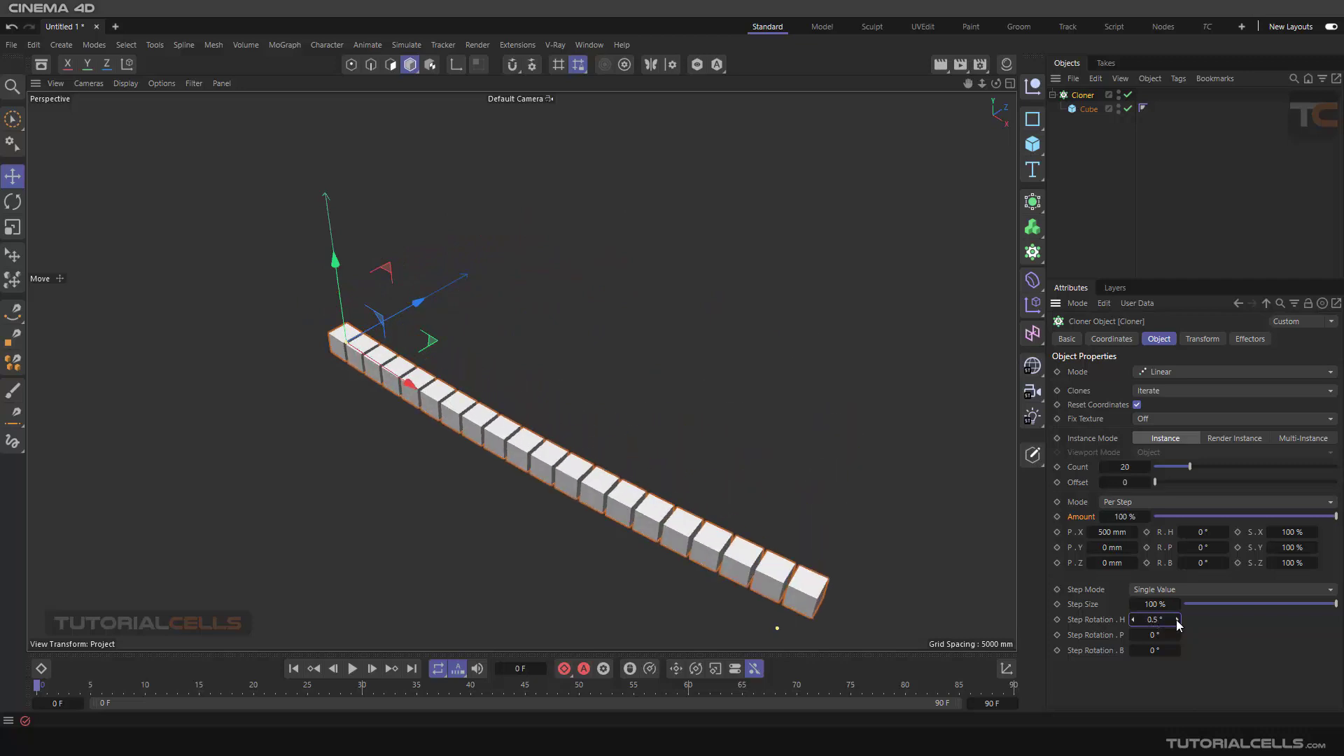
Switch the Cloner's Step Mode to Cumulative and test the heading step rotation, resetting it to 0°
click(1160, 592)
click(1232, 607)
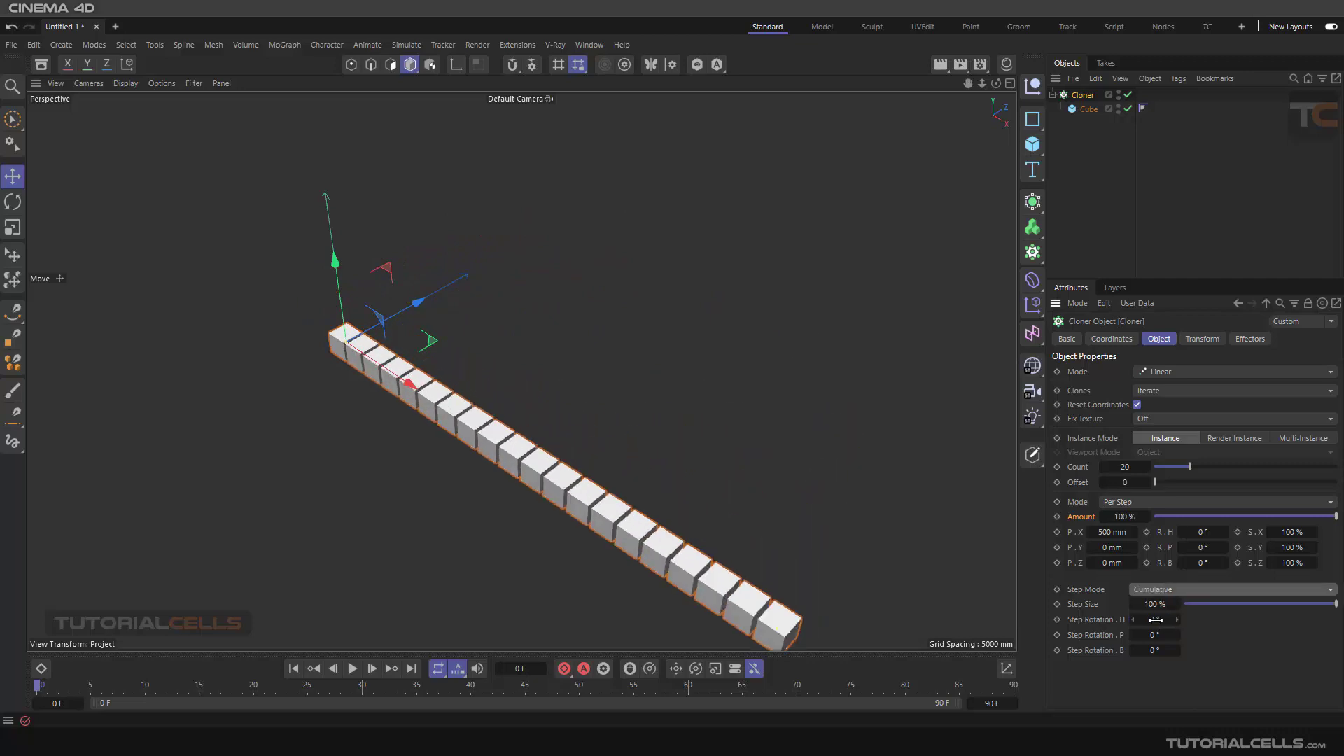
drag(1156, 619, 1168, 619)
right_click(1178, 620)
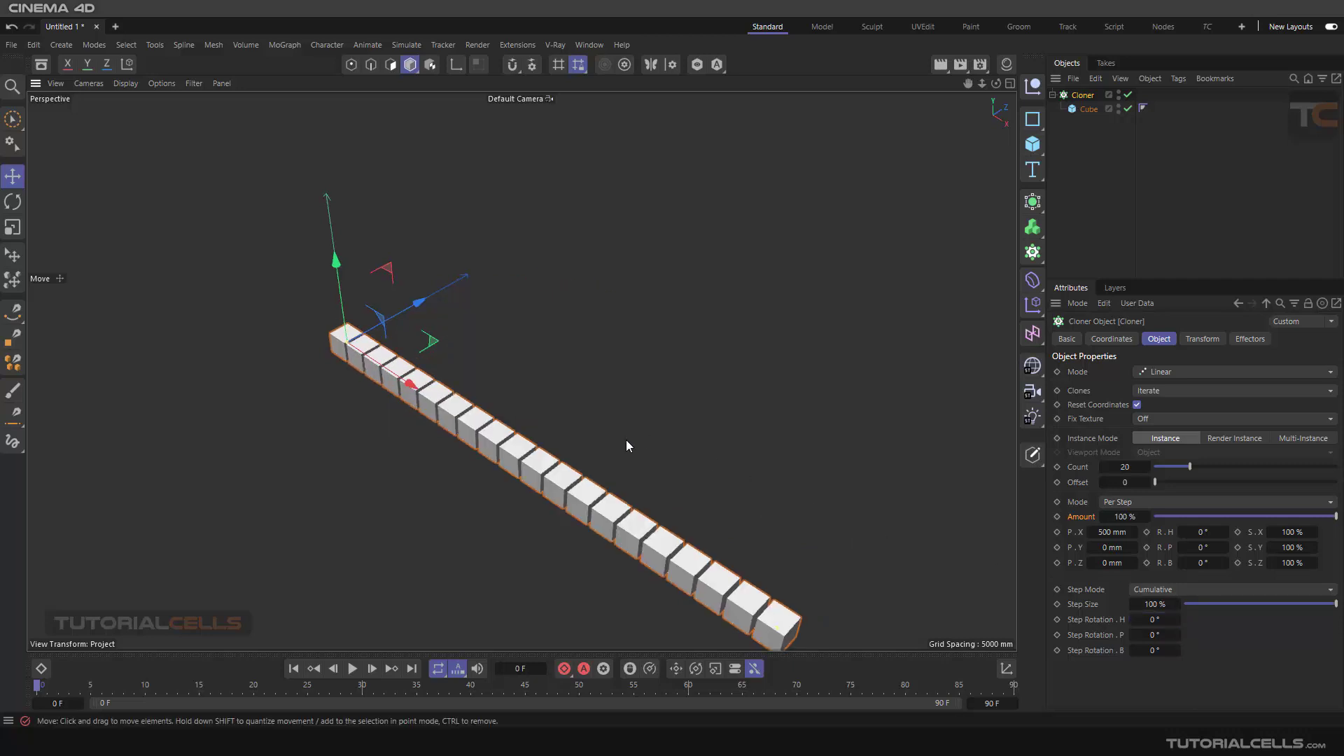
mouse_move(626, 446)
alt+mouse_down()
mouse_move(628, 429)
mouse_move(623, 444)
mouse_move(631, 430)
mouse_move(642, 448)
alt+mouse_up()
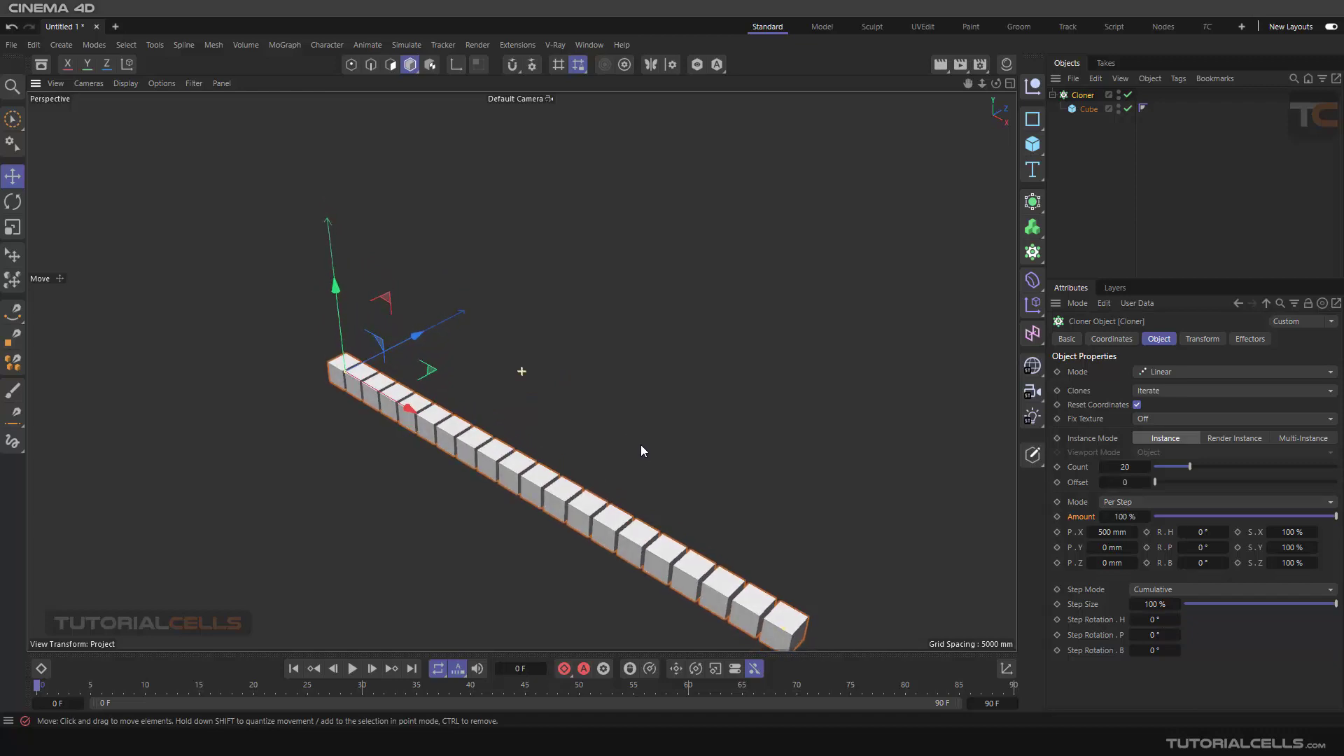
alt+middle_drag(641, 443, 612, 374)
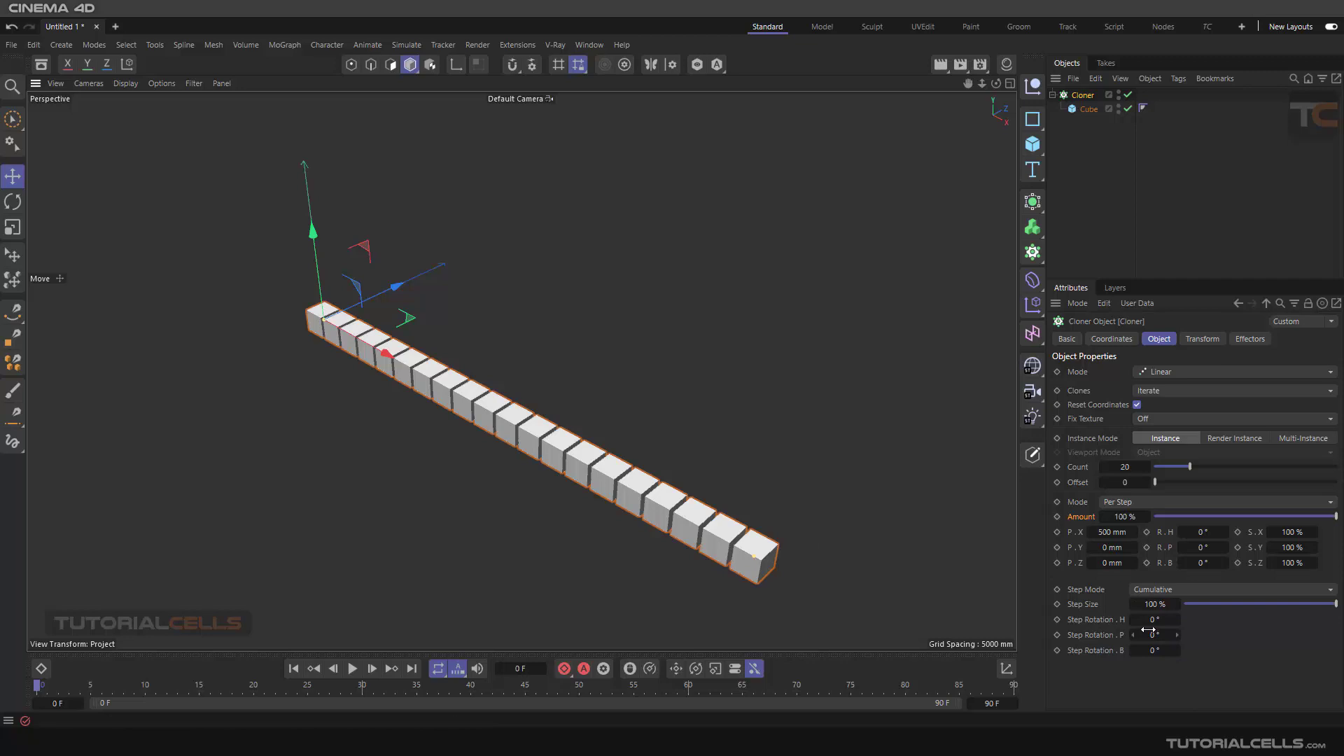
Try moving the whole Cloner object to an X coordinate of 202 mm and reset it to 0 mm
click(1214, 340)
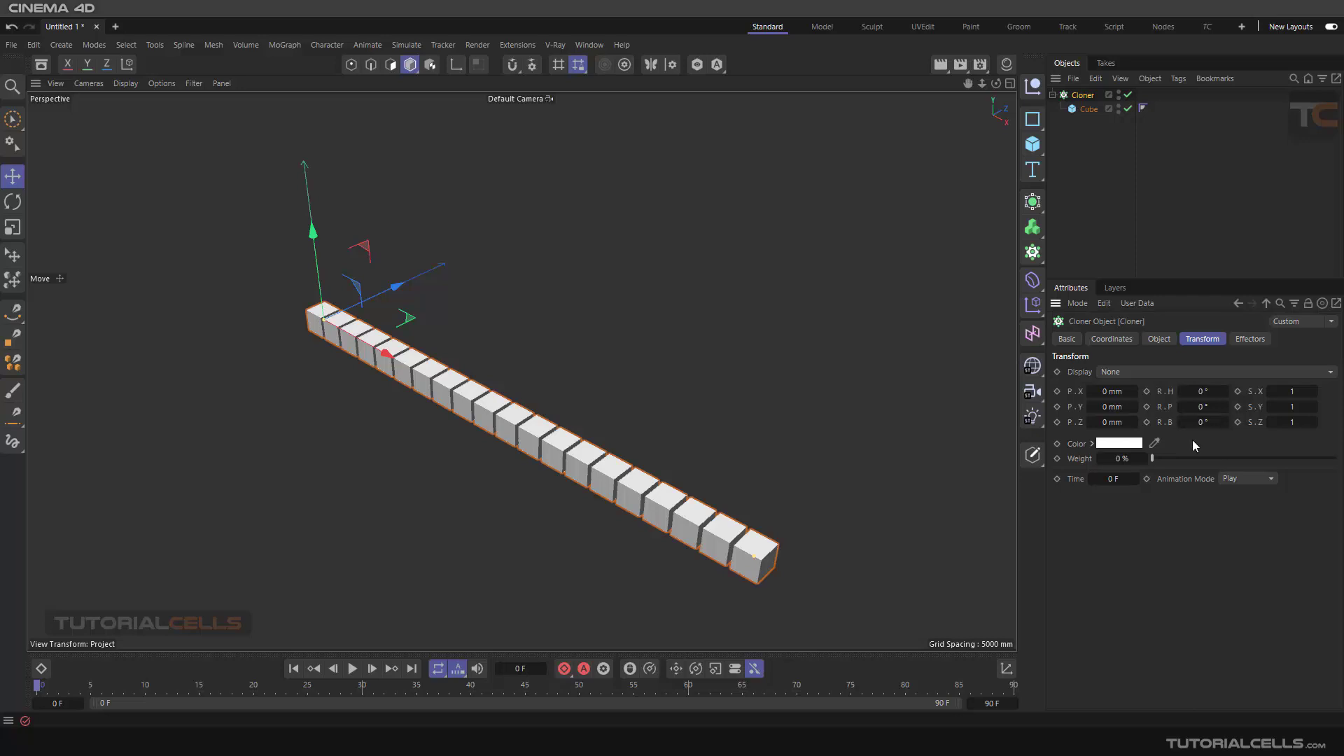
mouse_move(1135, 392)
mouse_down()
mouse_move(1106, 391)
mouse_move(1131, 391)
mouse_move(1117, 407)
mouse_move(1138, 408)
mouse_up()
click(1106, 342)
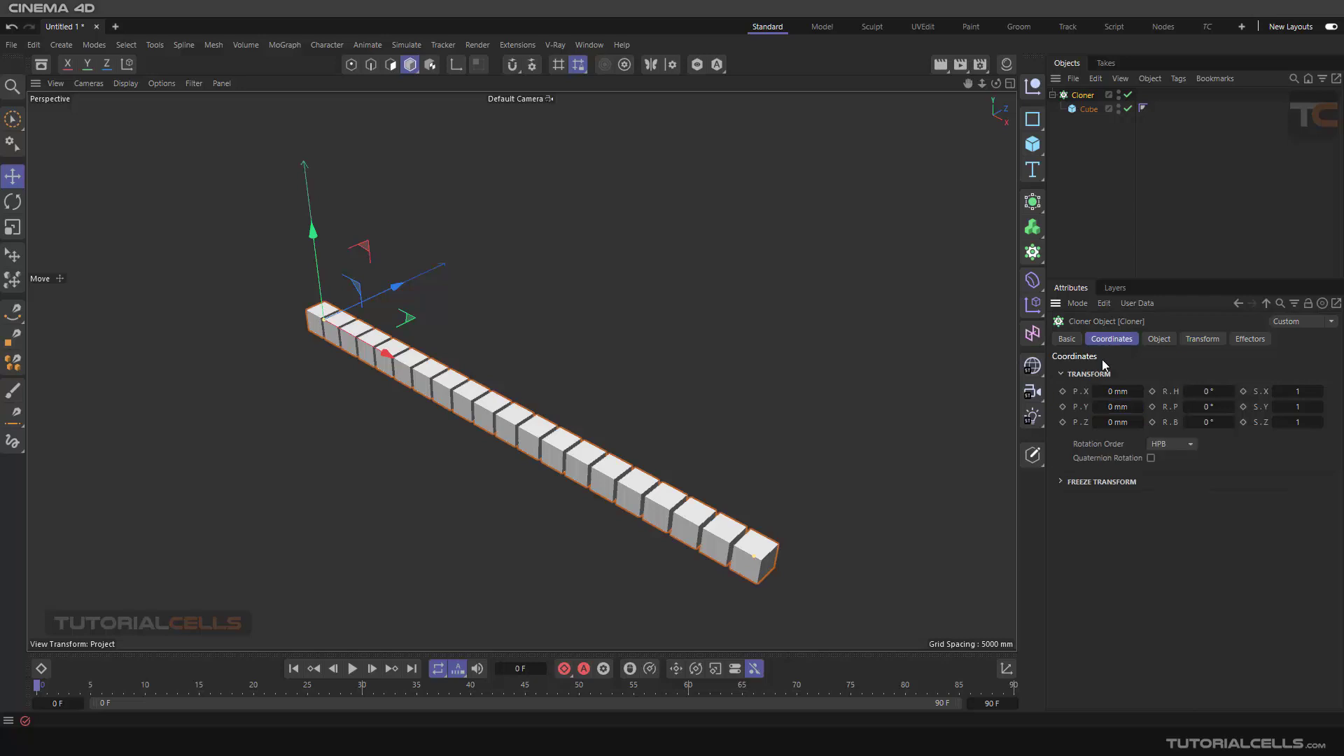
drag(1113, 391, 1218, 391)
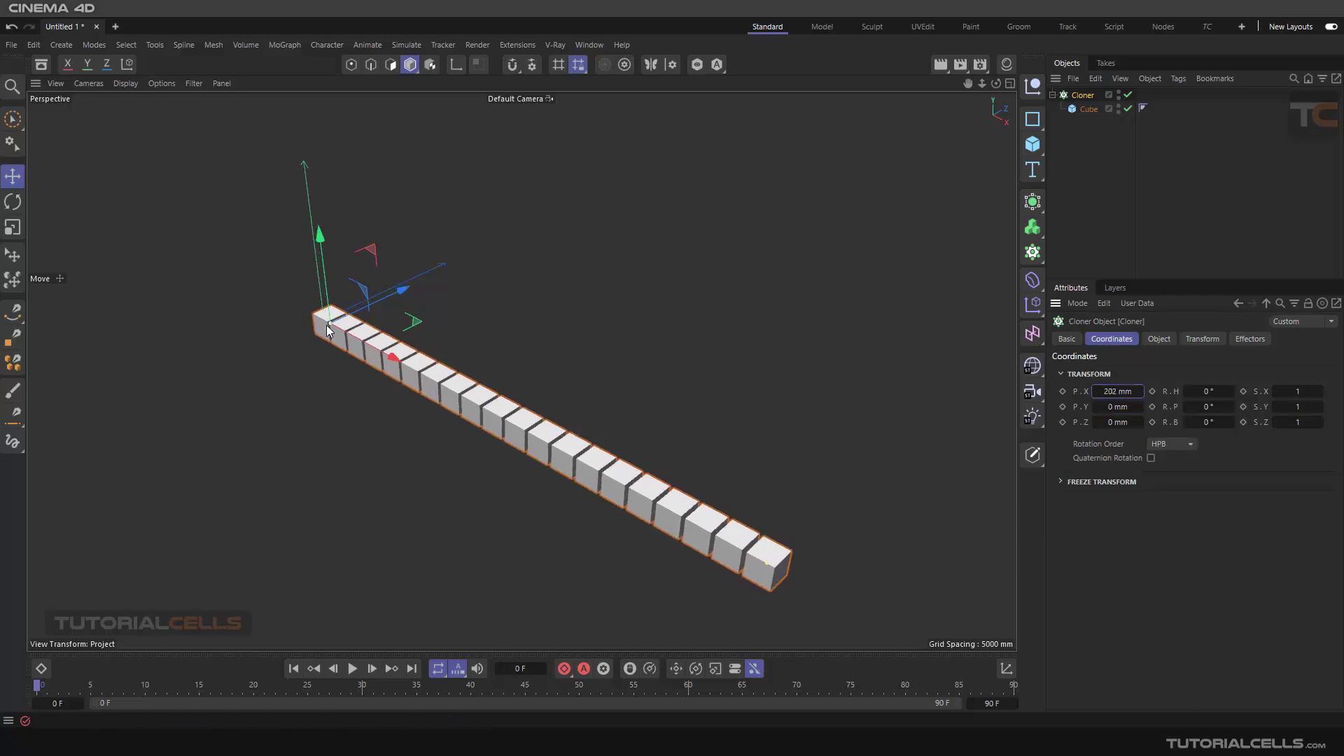
scroll(329, 329, up, 5)
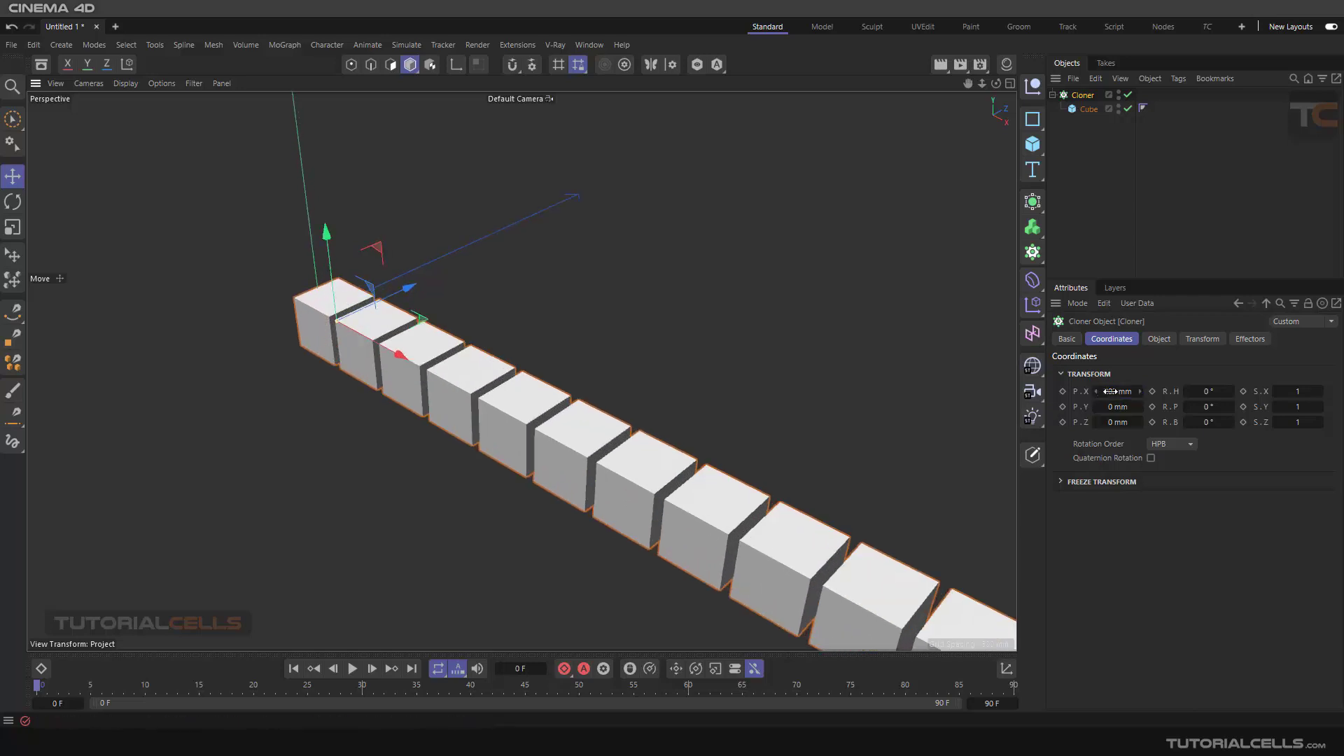
drag(1140, 394, 1141, 396)
right_click(1140, 395)
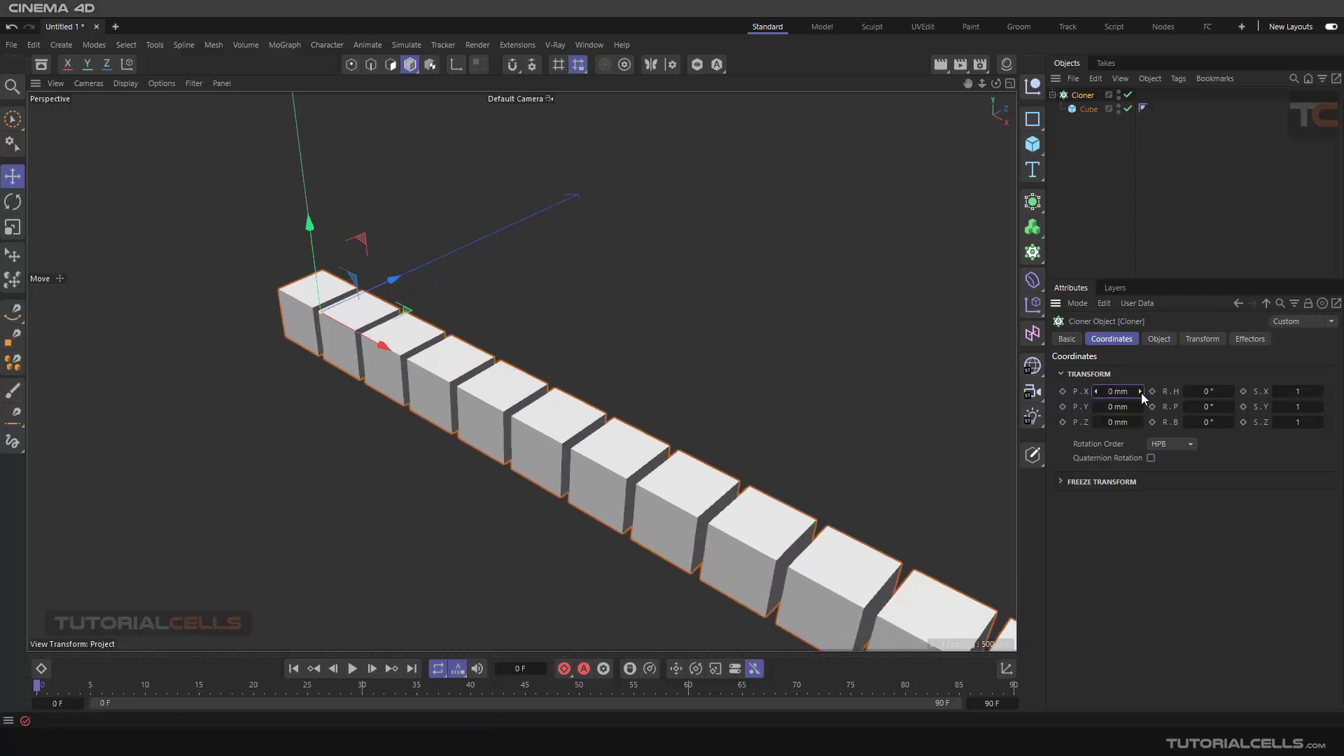
Try offsetting the clones with the Cloner's Transform X position of -244 mm and Y position of 943 mm, restoring each to 0 mm
click(1200, 339)
scroll(706, 383, down, 6)
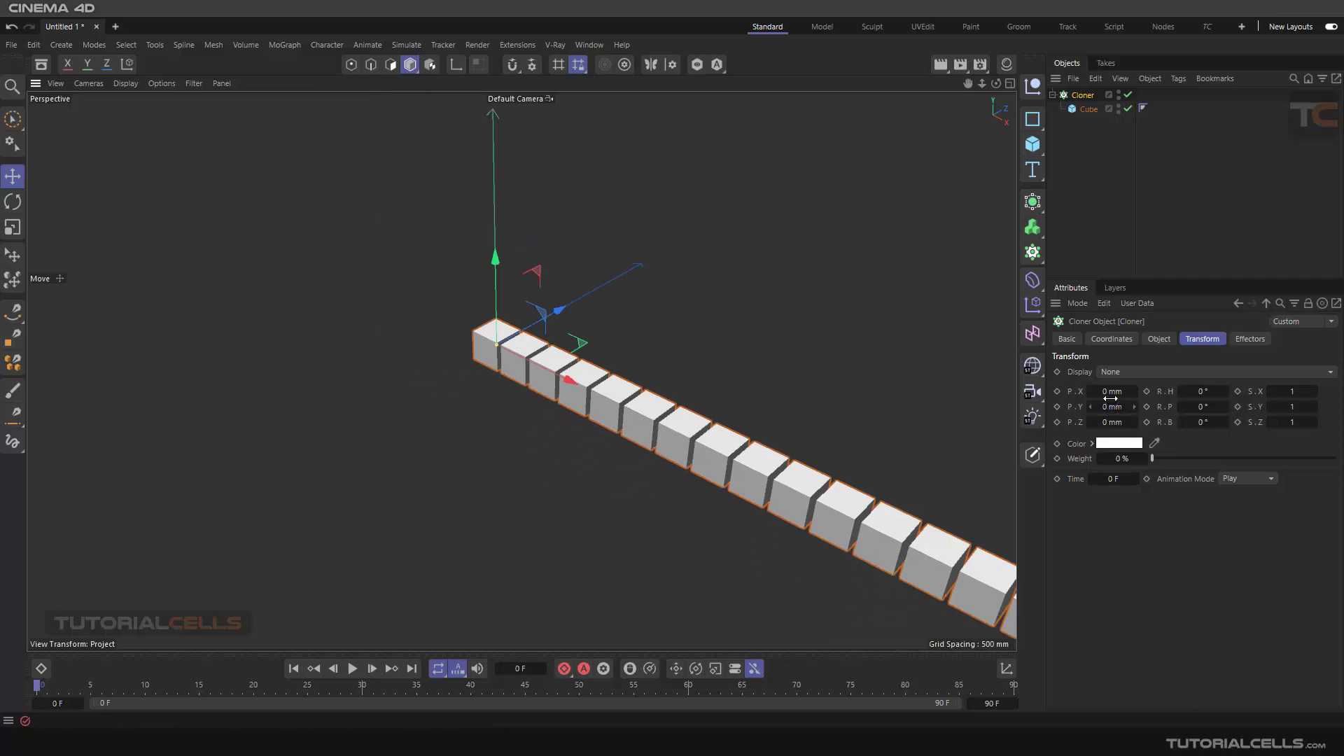
drag(1111, 399, 1011, 398)
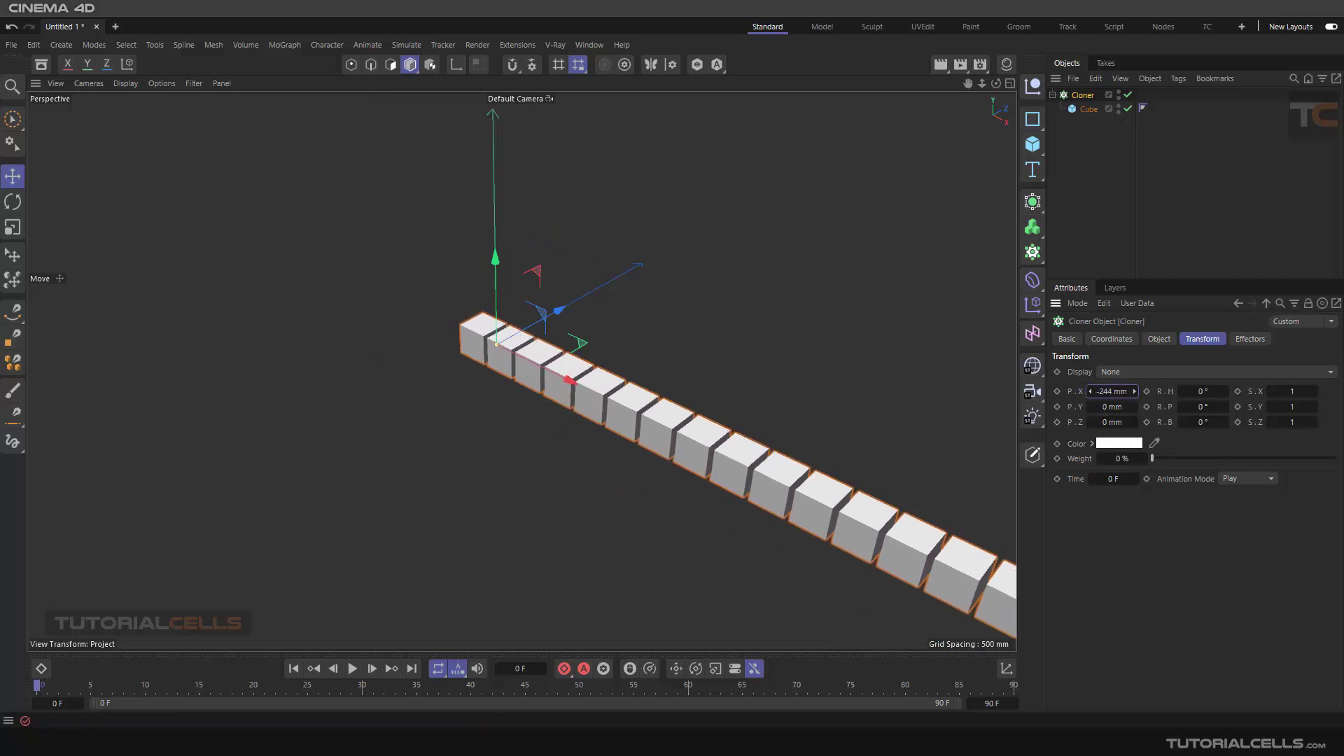
key(ctrl+z)
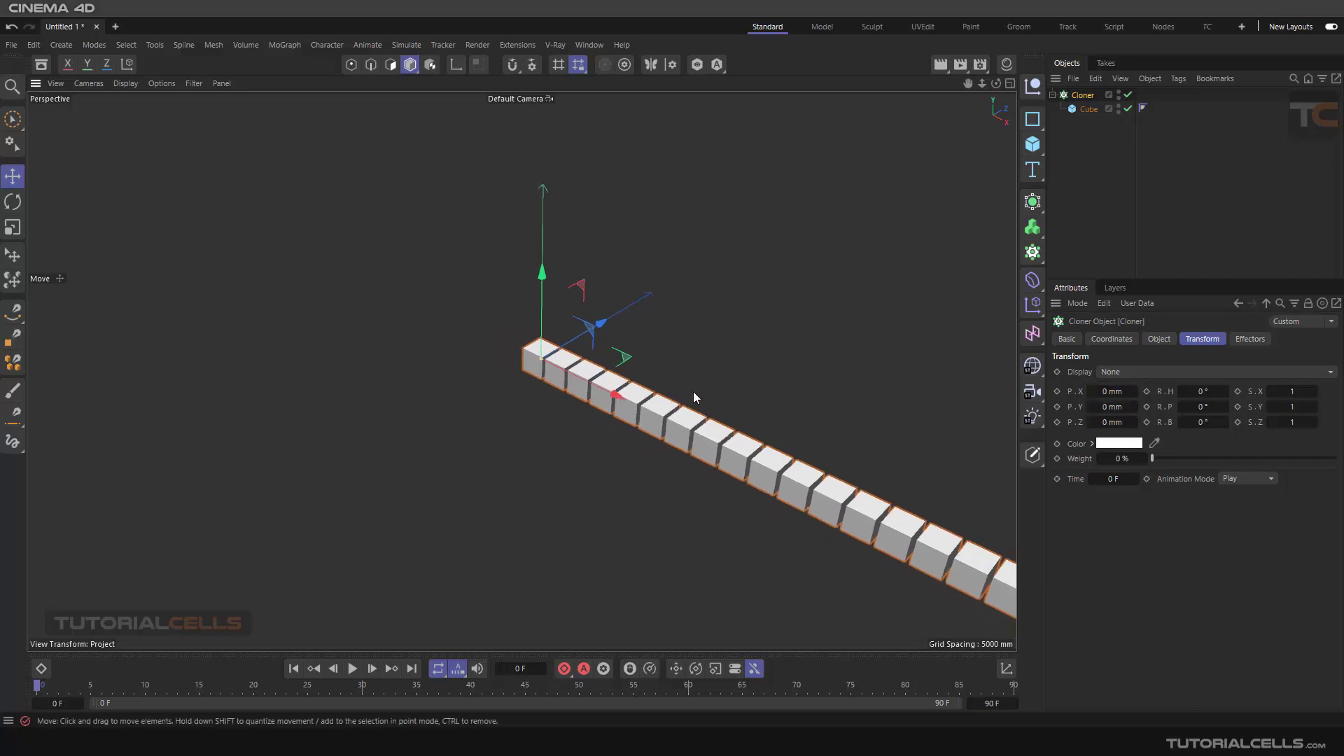
alt+middle_drag(693, 398, 448, 312)
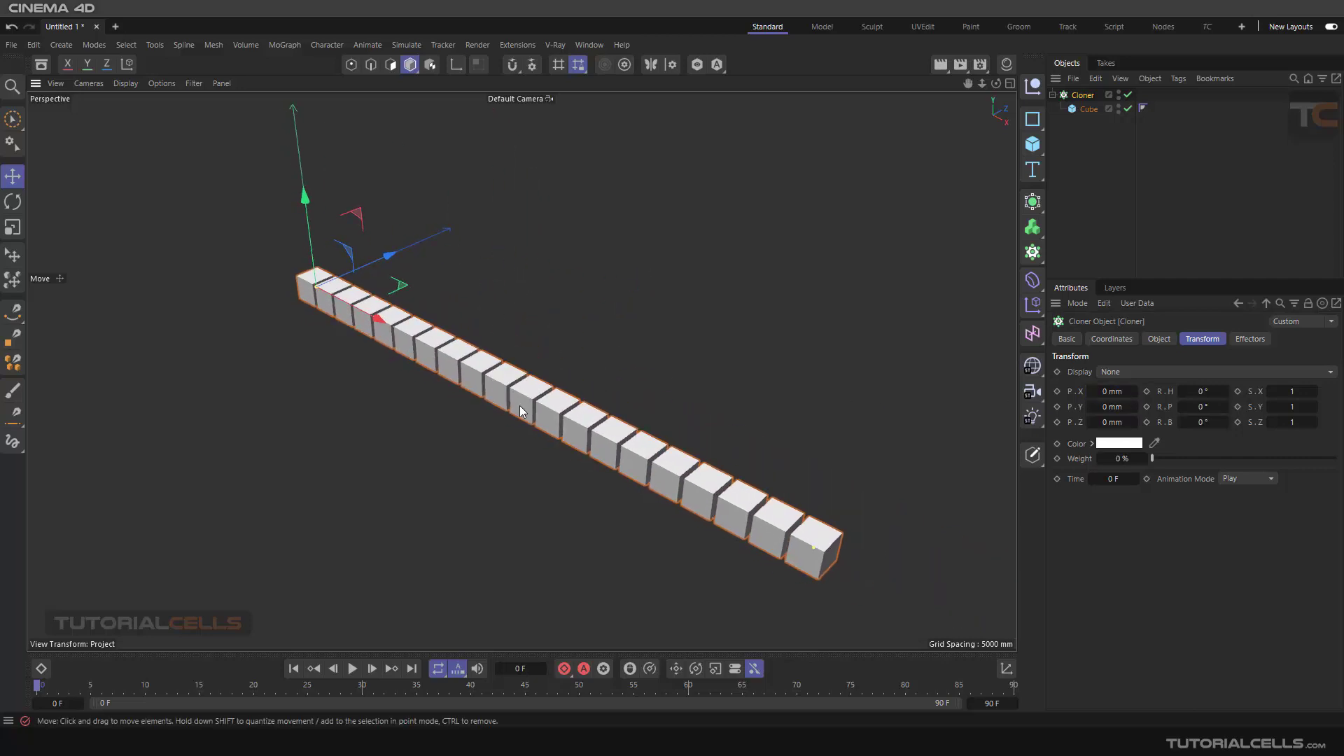
drag(1113, 407, 1148, 407)
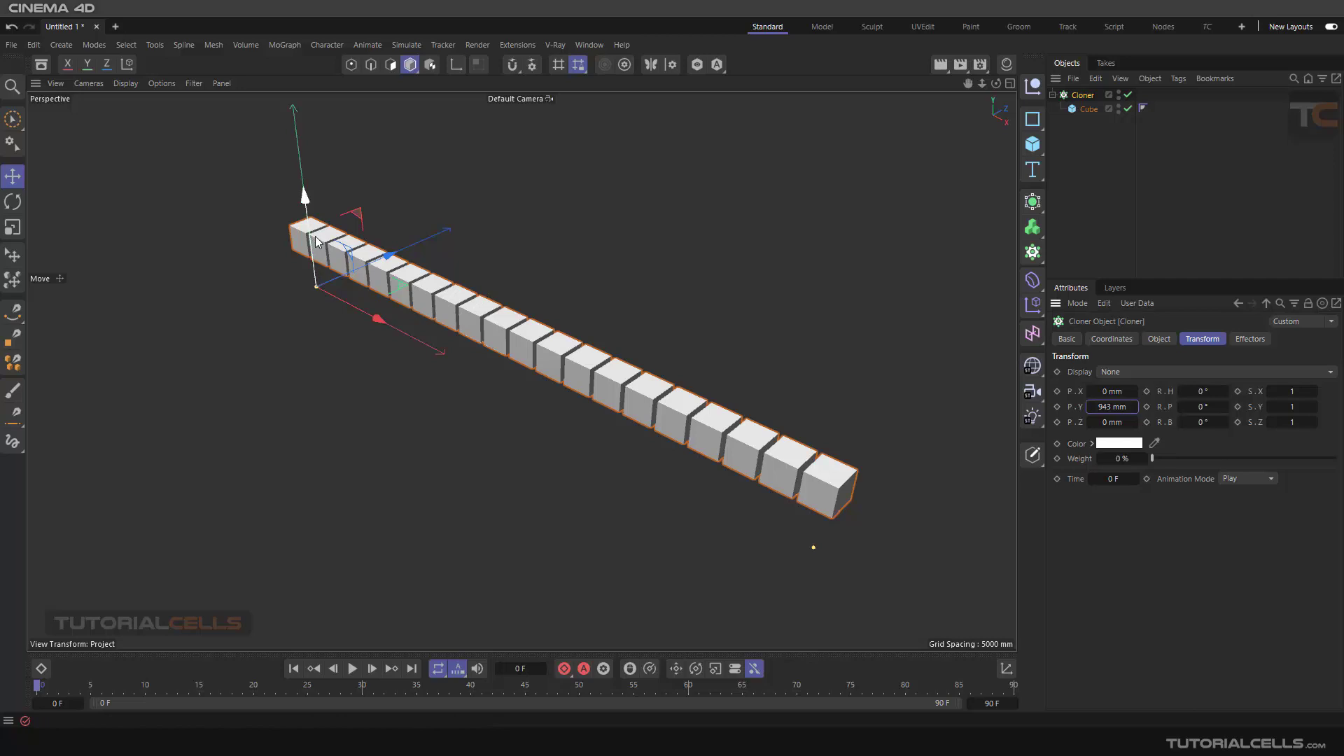
right_click(1134, 407)
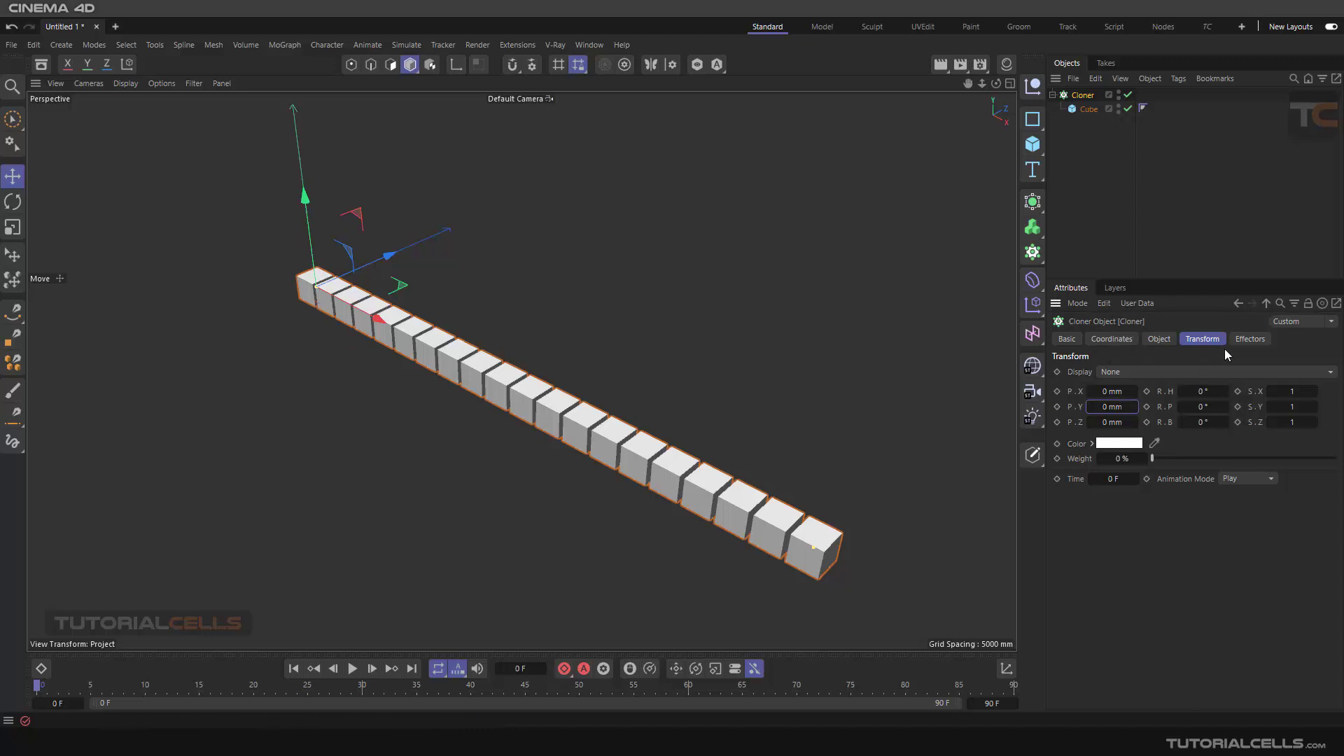
Try Transform pitch rotations of -75° and 44° on the individual clones, resetting the pitch to 0°
mouse_move(1198, 407)
mouse_down()
mouse_move(1236, 407)
mouse_move(1197, 410)
mouse_up()
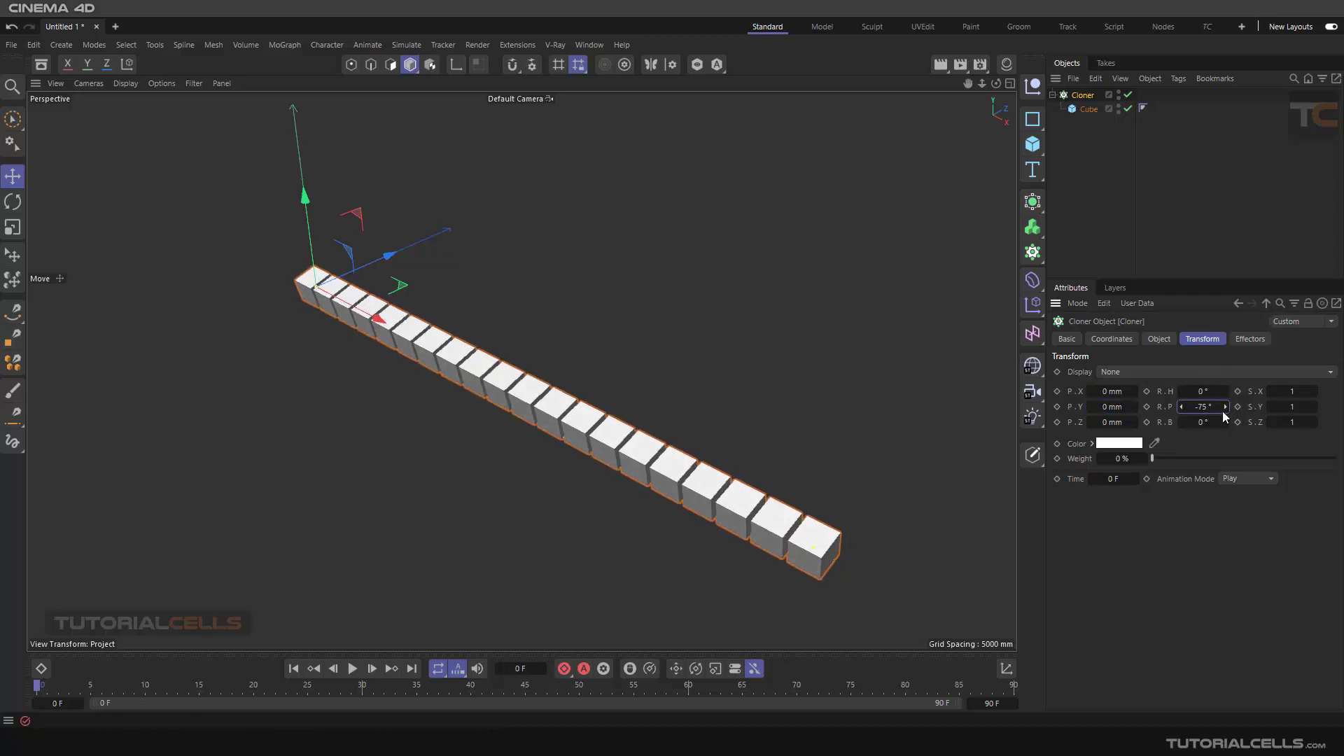
right_click(1223, 407)
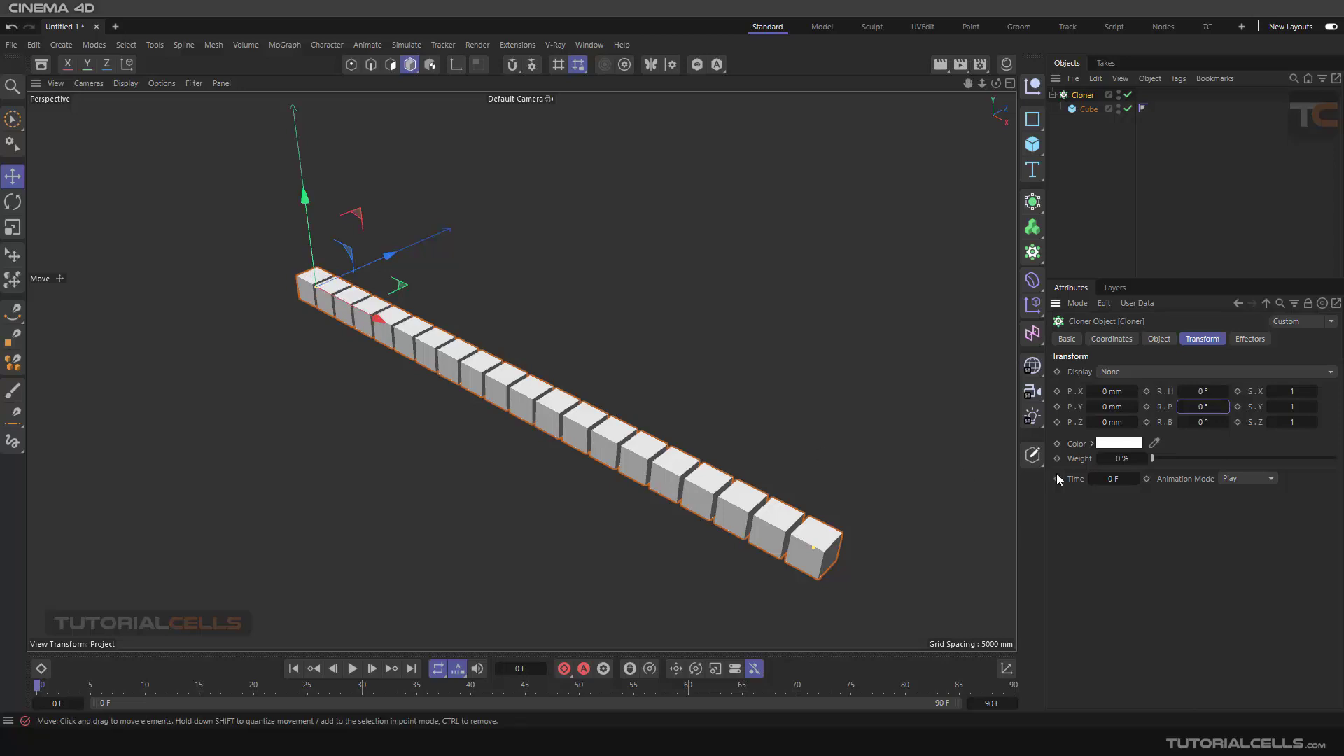
text(19)
key(Return)
text(44)
key(Return)
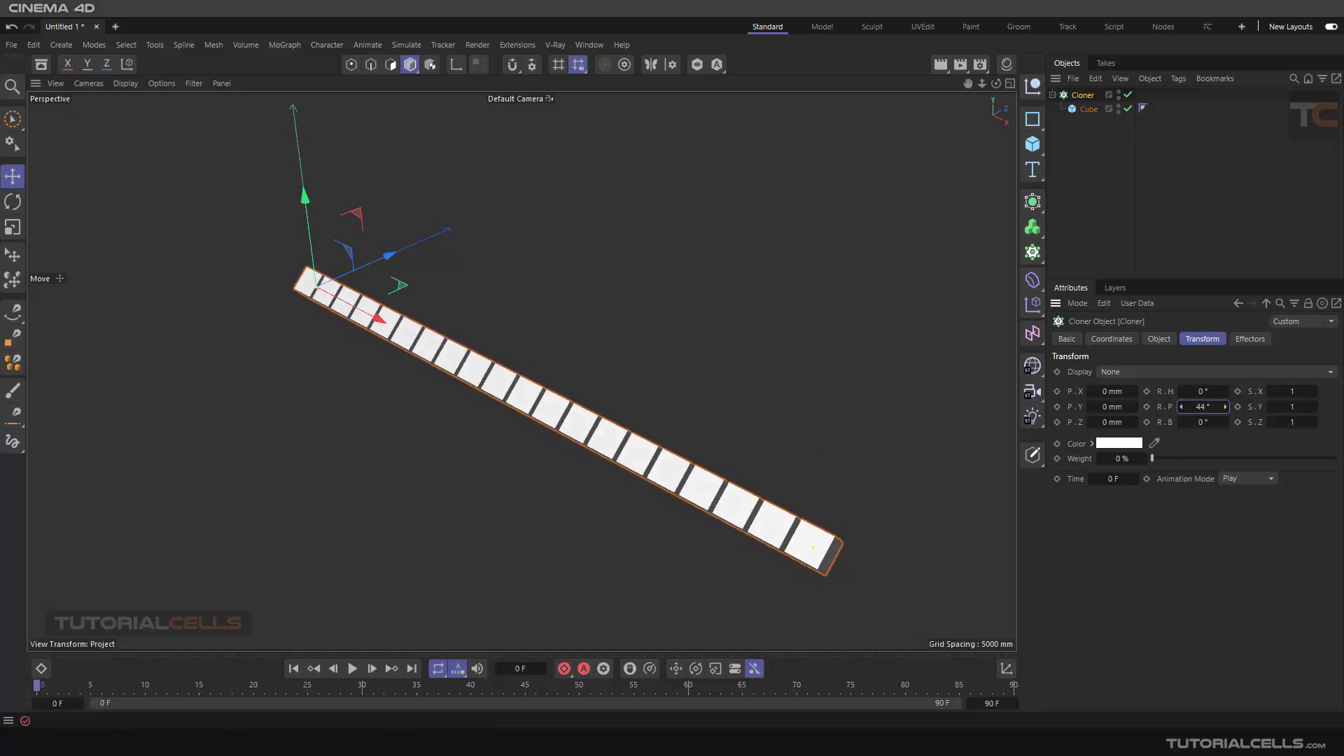
text(0)
key(Return)
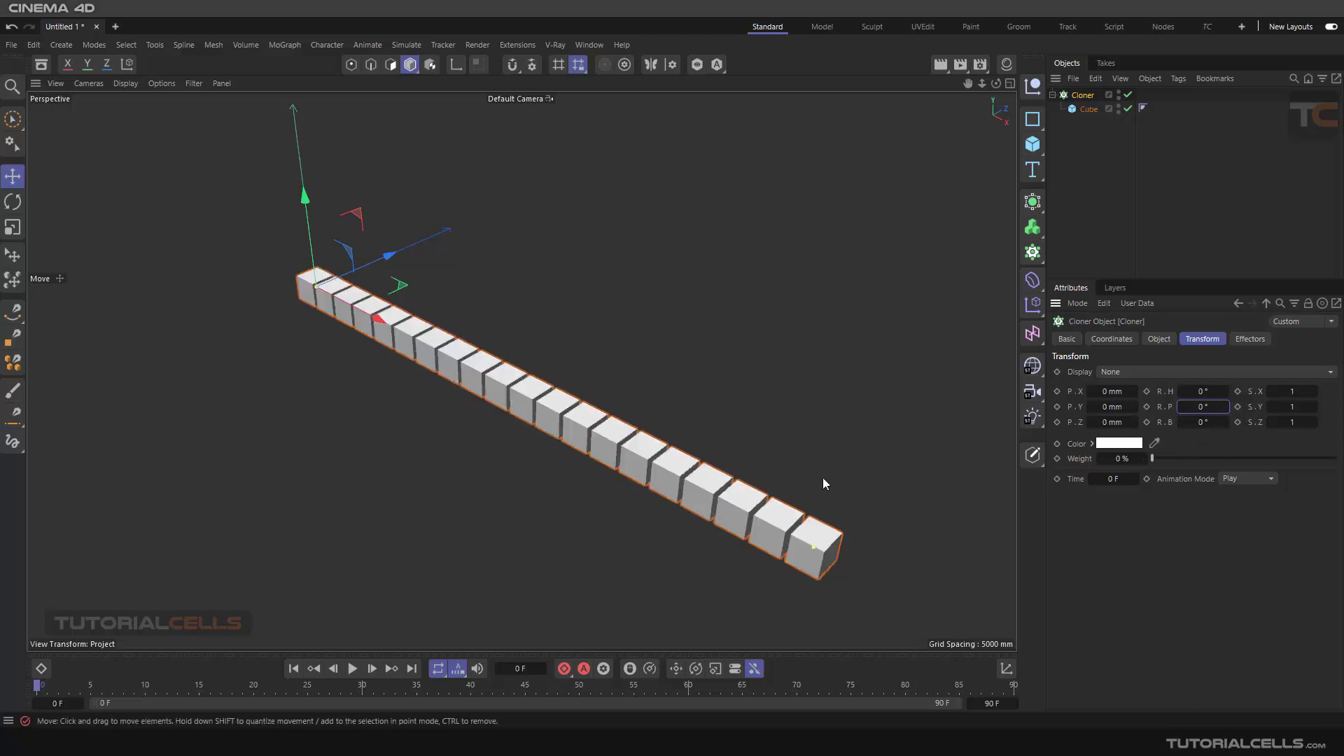
Try stretching each clone with a Transform X scale of 3.17 and restore the scale to 1
mouse_move(1314, 406)
mouse_down()
mouse_move(1338, 407)
mouse_move(1330, 422)
mouse_move(1302, 393)
mouse_move(1317, 393)
mouse_up()
key(ctrl+z)
double_click(1292, 422)
text(1)
key(Return)
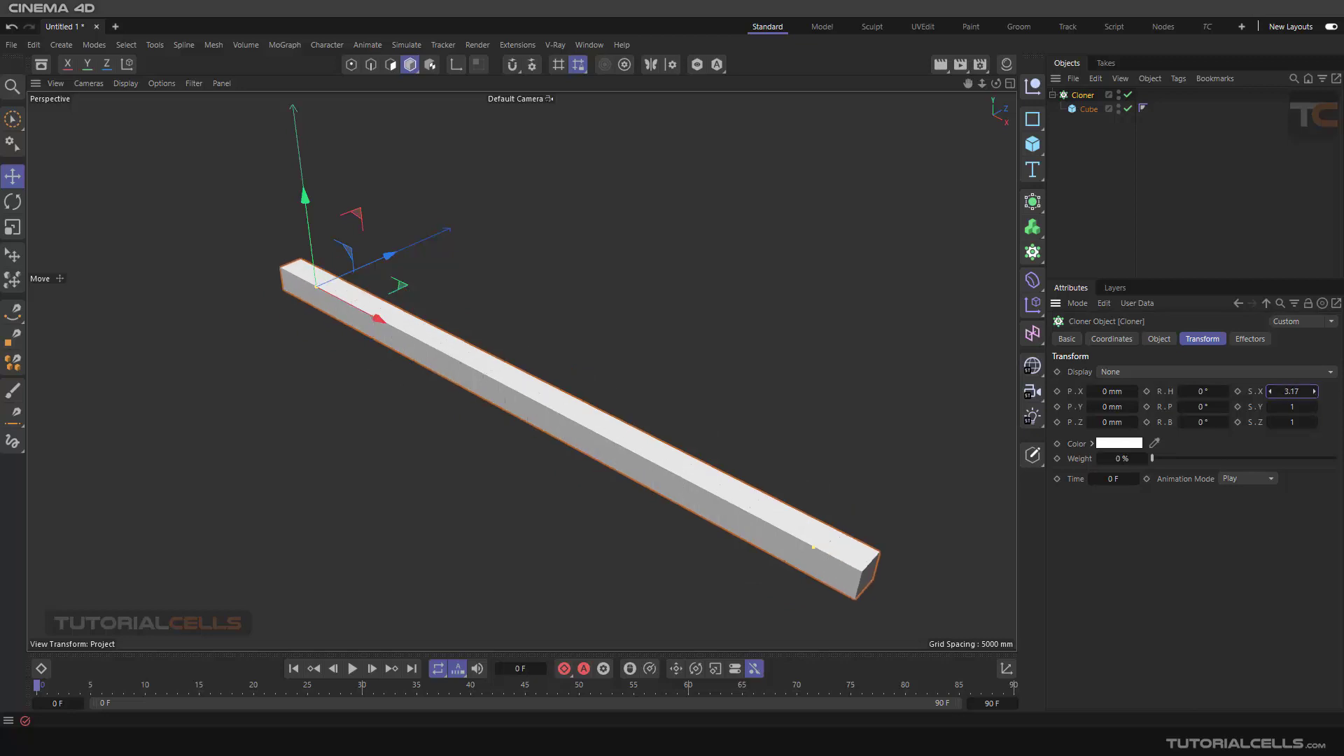
key(ctrl+z)
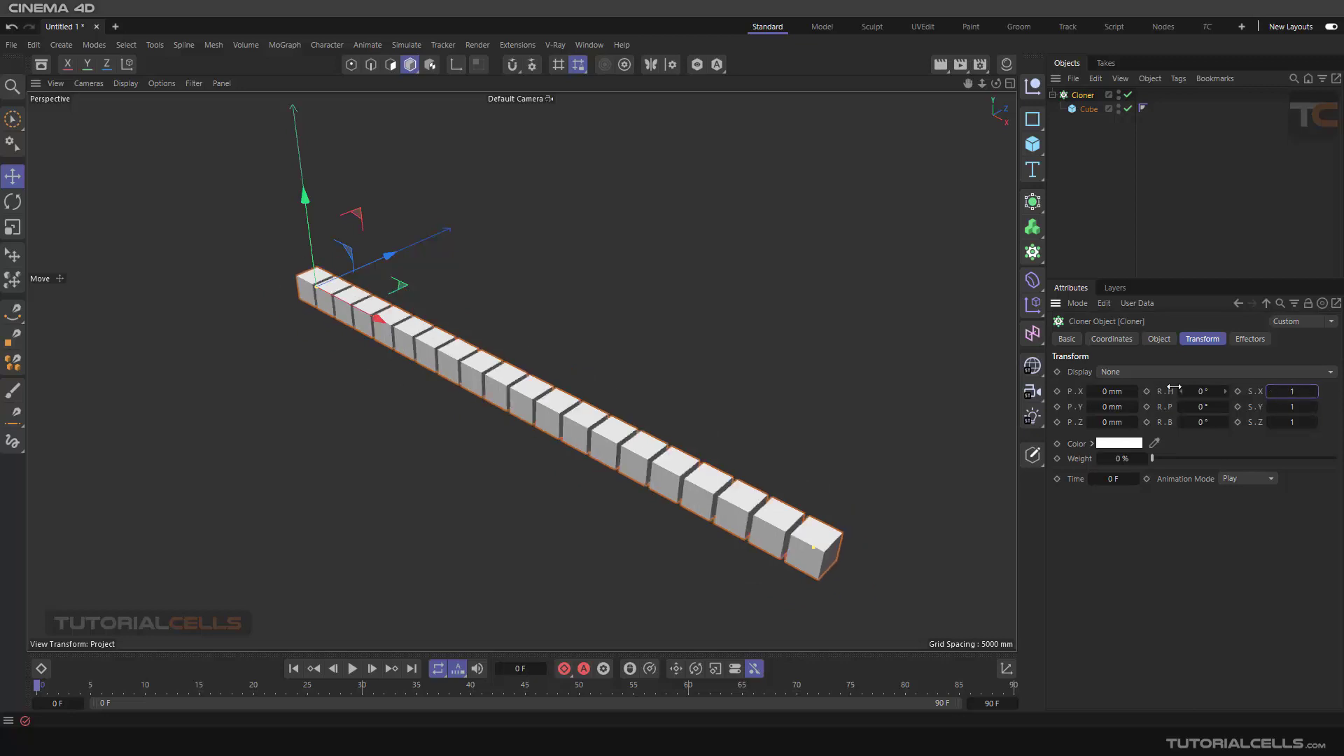
Return to the Cloner's Object properties to review the Linear mode settings alongside the cube row
scroll(374, 323, down, 3)
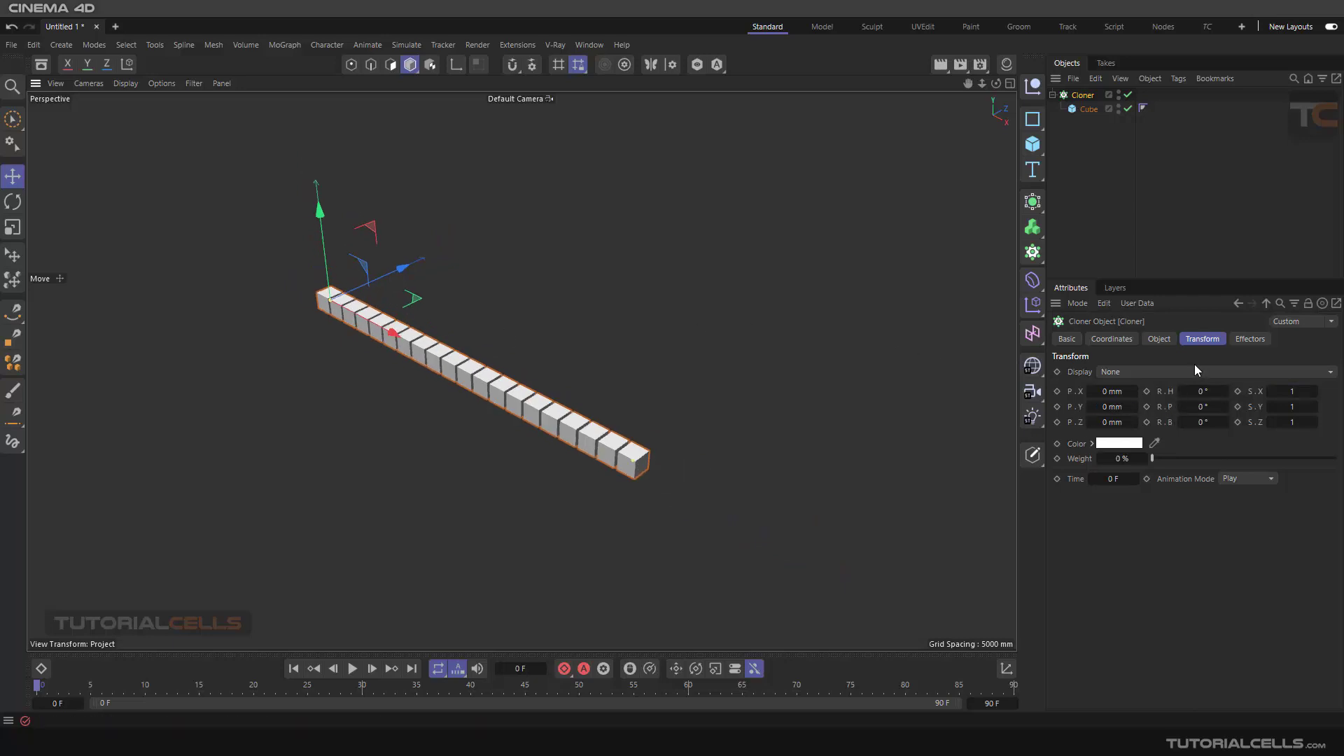
click(1161, 339)
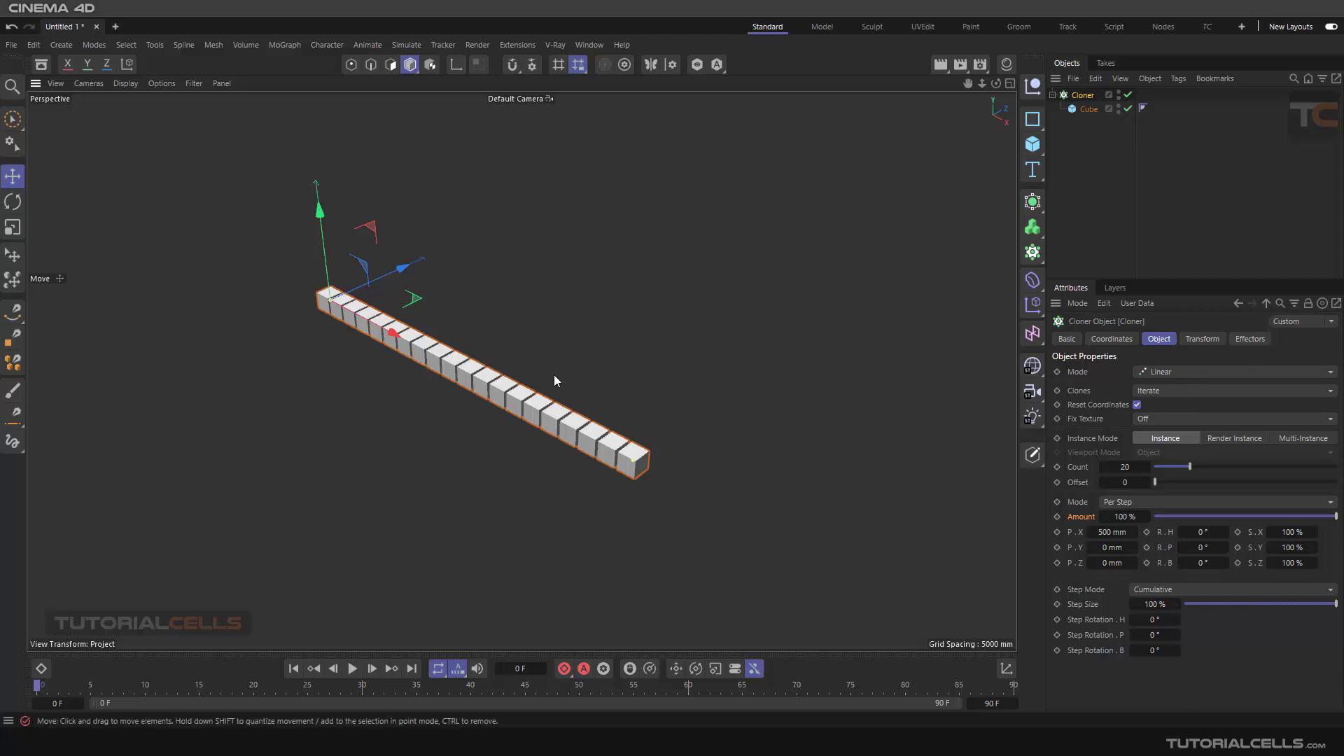
scroll(553, 373, up, 4)
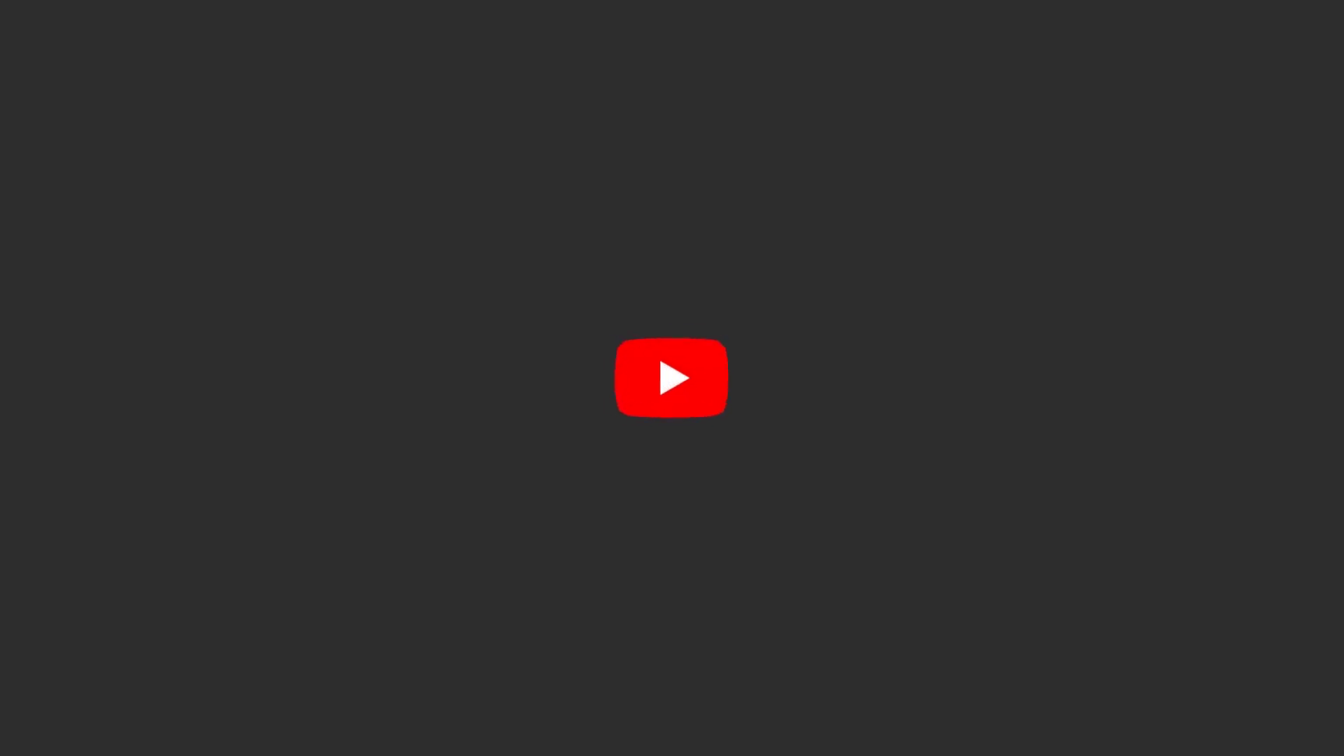